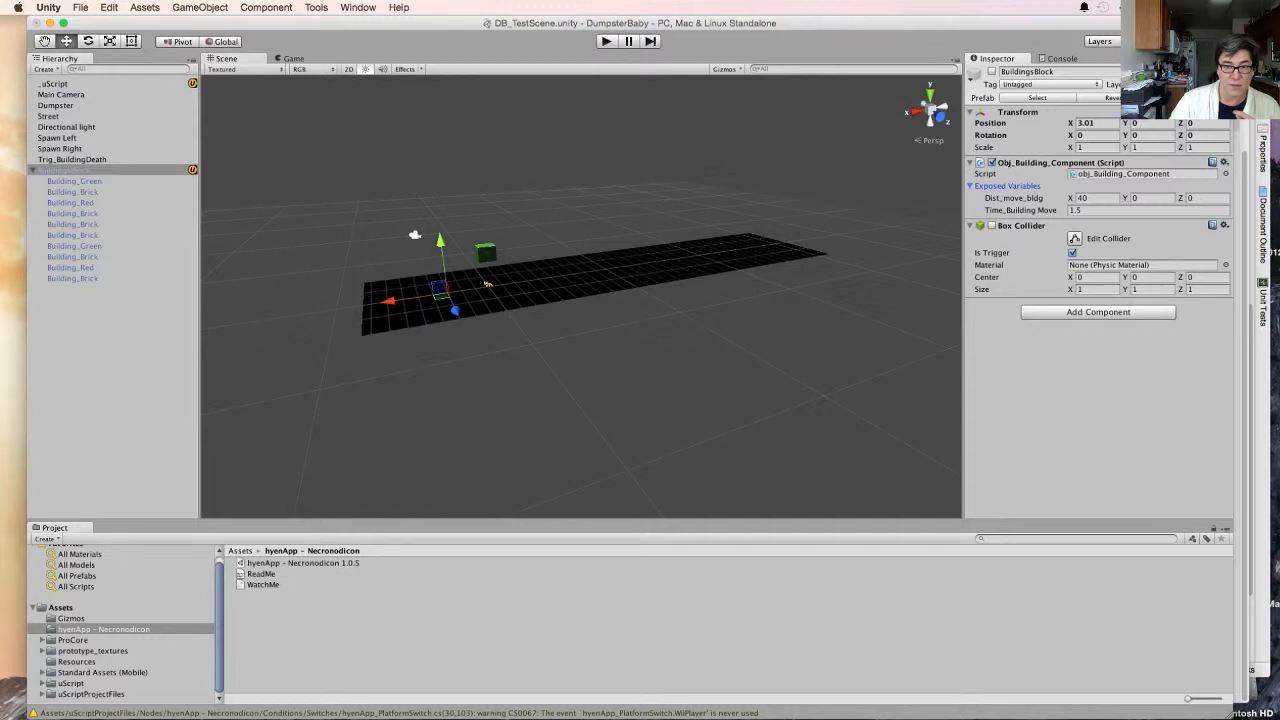
# - Run the game, watch the spawned buildings in the Scene view, and stop playback
pyautogui.press('super+p')
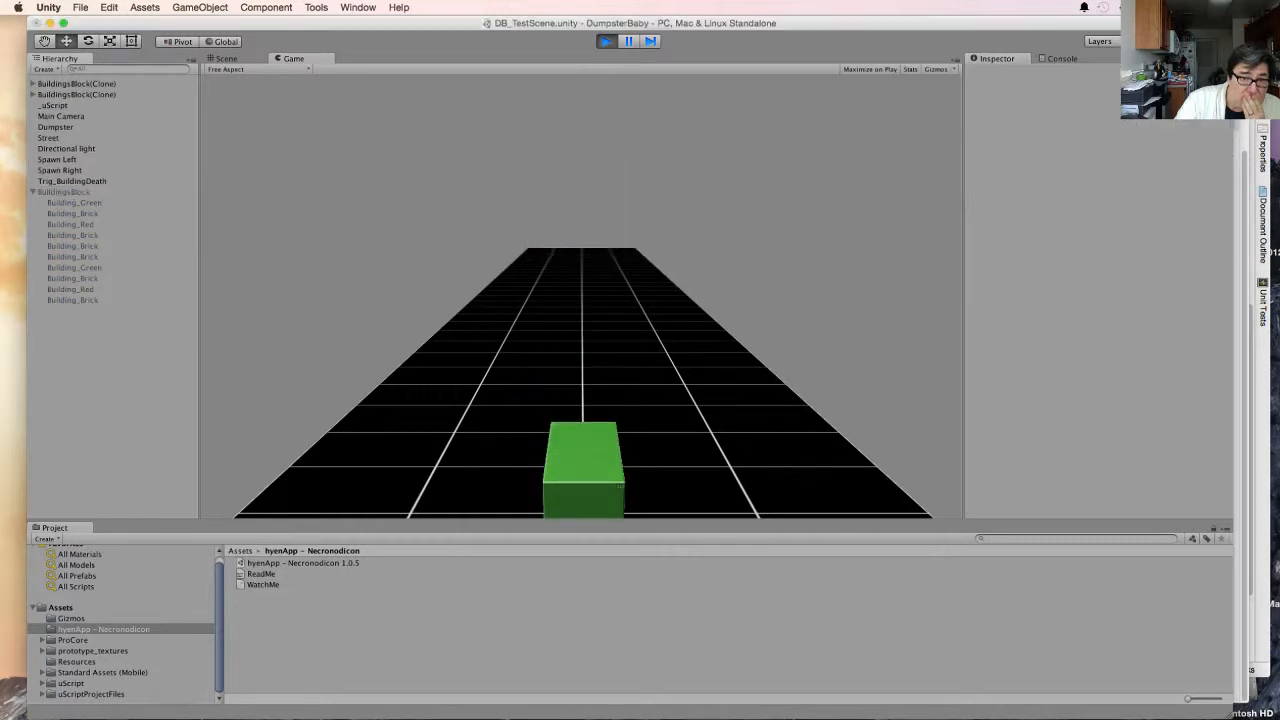
pyautogui.click(227, 59)
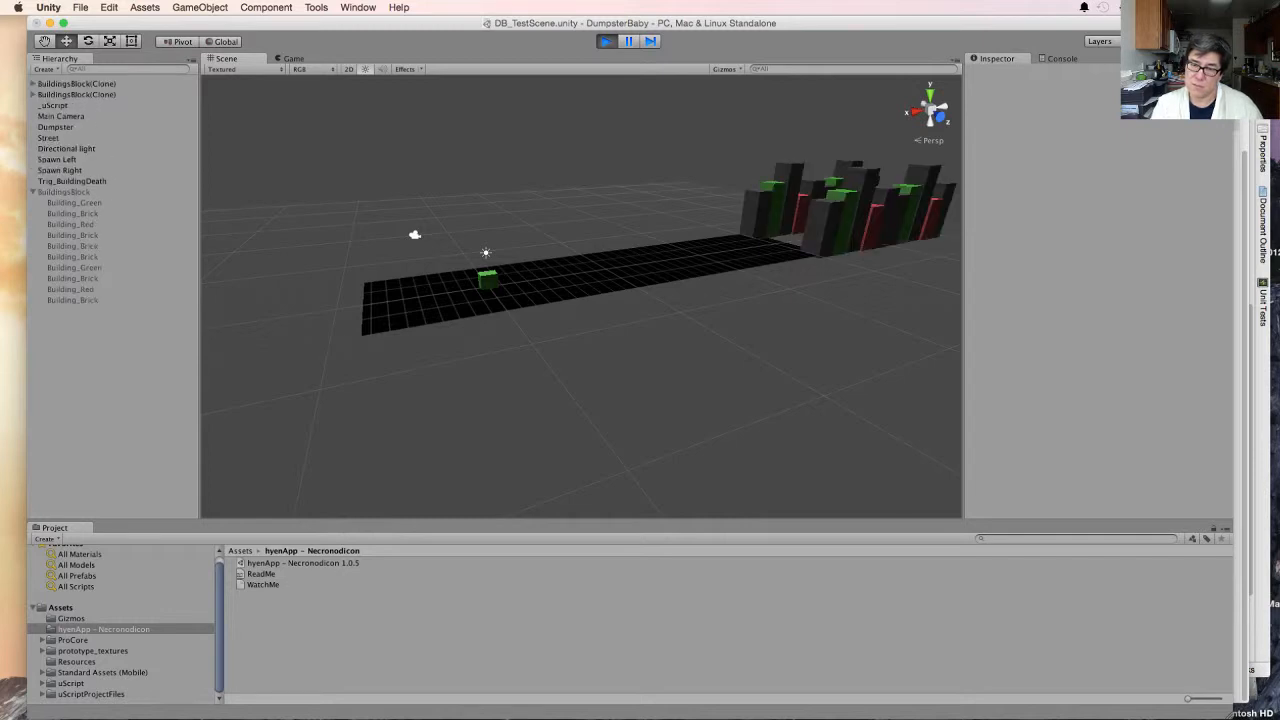
pyautogui.press('super+p')
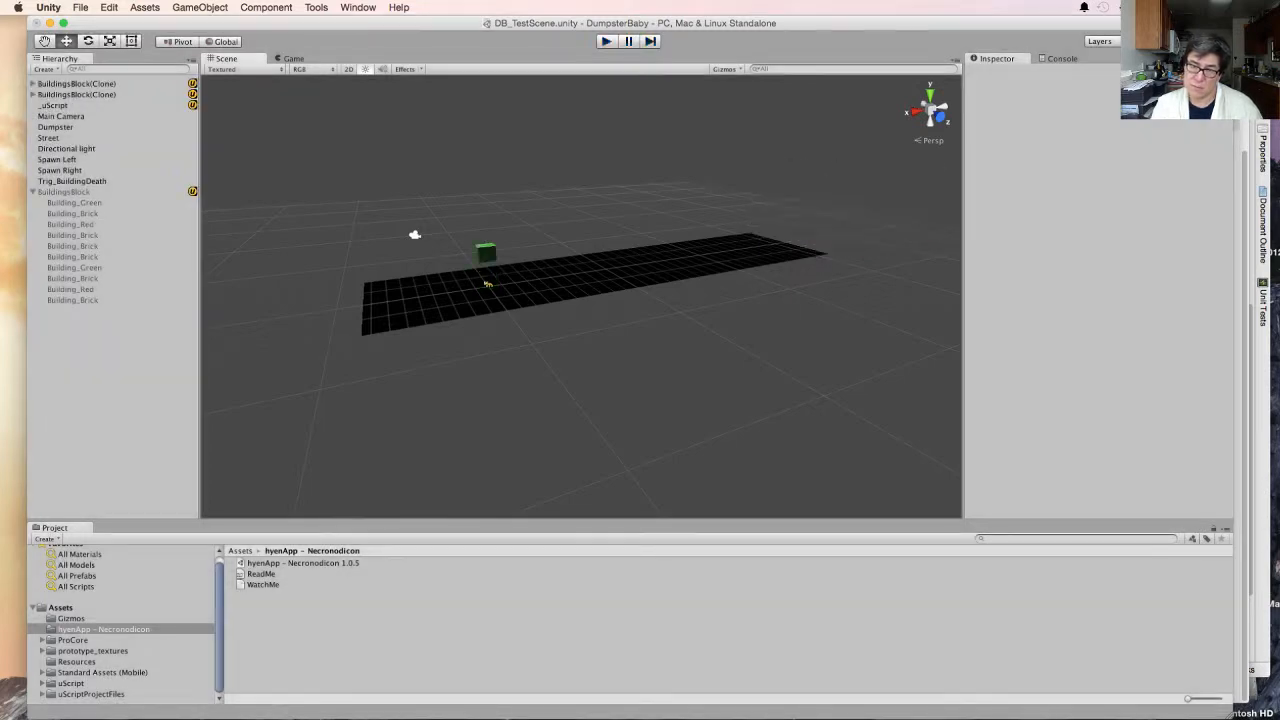
# - Switch to the uScript window with the obj_Building graph and delete the Owner variable linked to Move To Location's Target
pyautogui.click(110, 685)
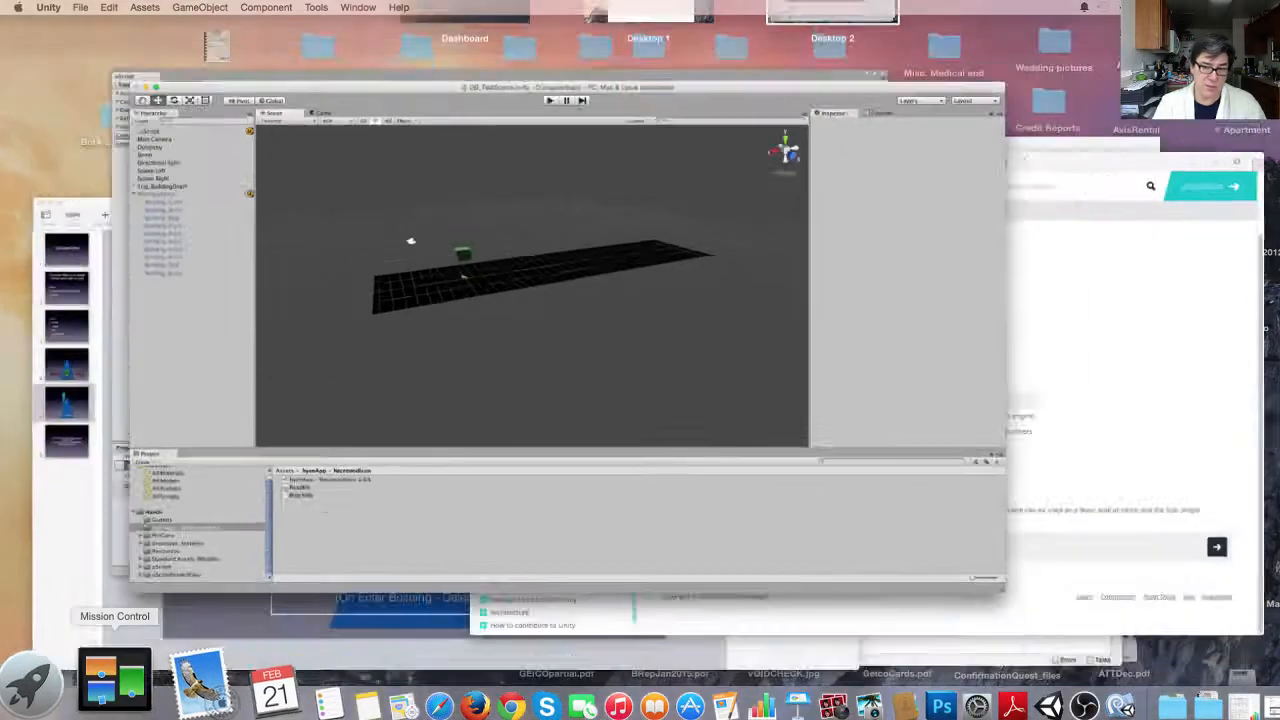
pyautogui.click(240, 240)
pyautogui.click(530, 236)
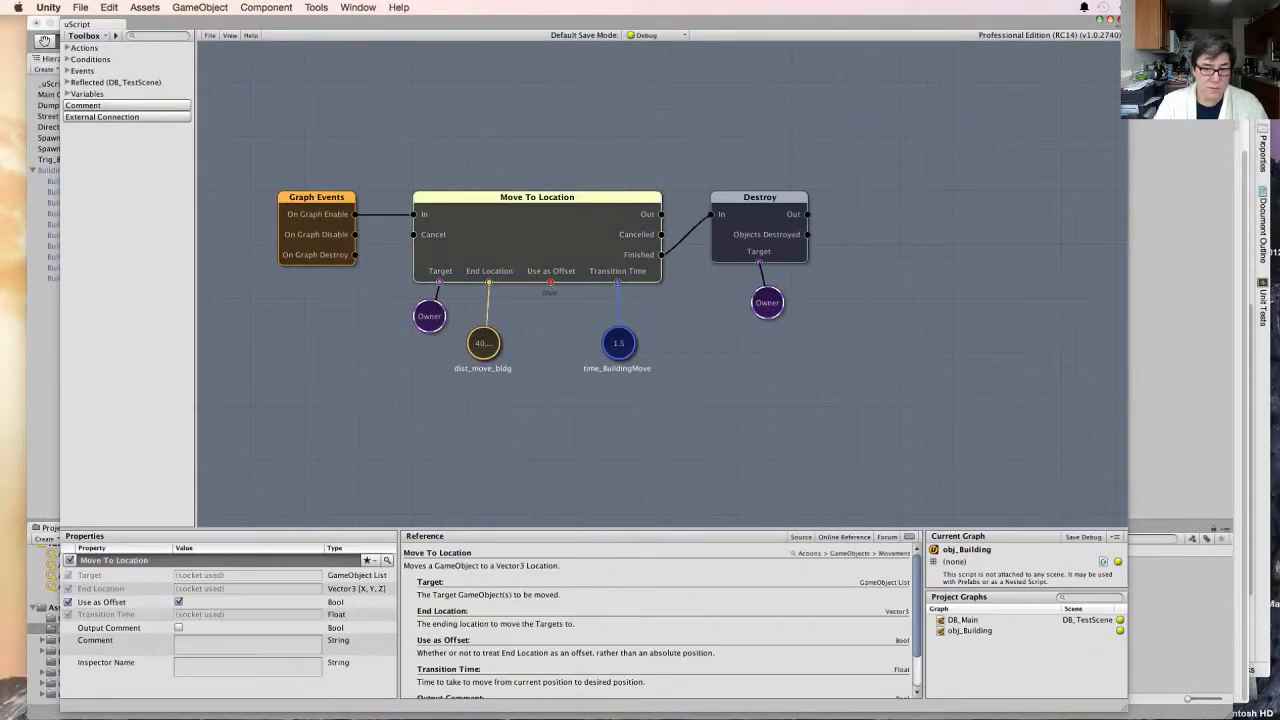
pyautogui.click(429, 317)
pyautogui.press('Delete')
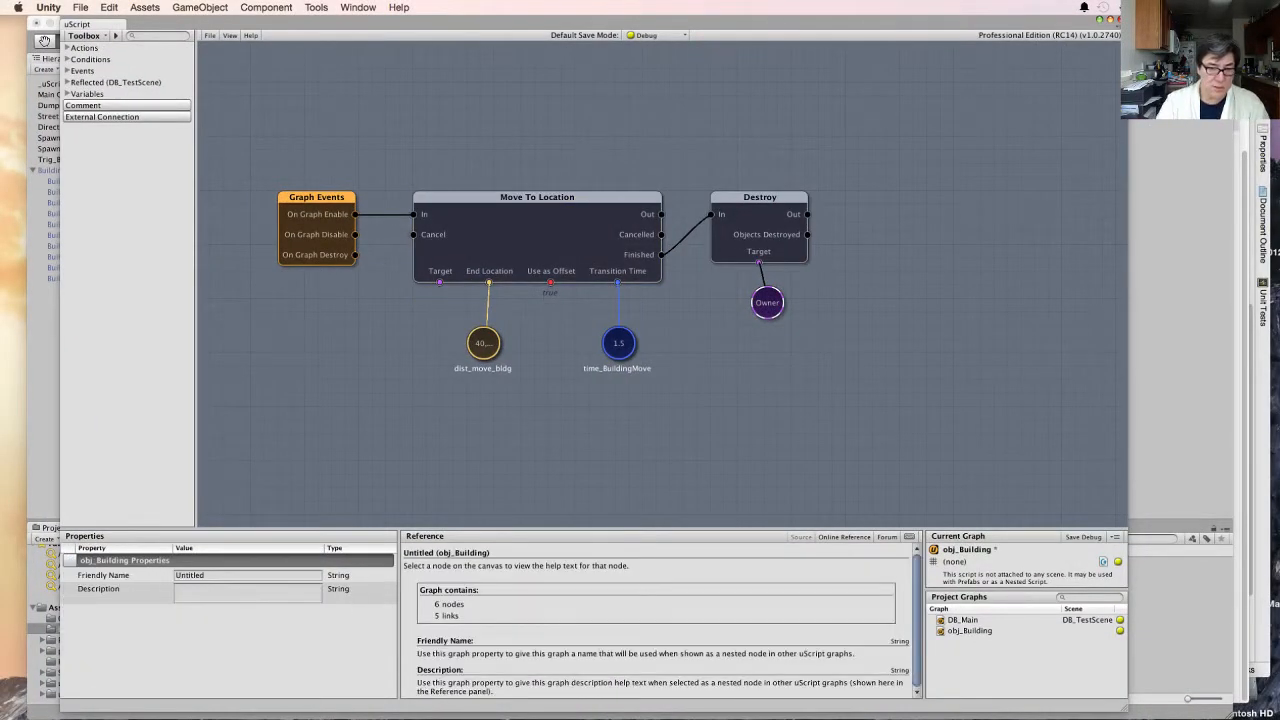
# - Add a new Owner GameObject variable, connect it to Move To Location's Target, and place it just below the node
pyautogui.click(440, 268)
pyautogui.click(310, 387)
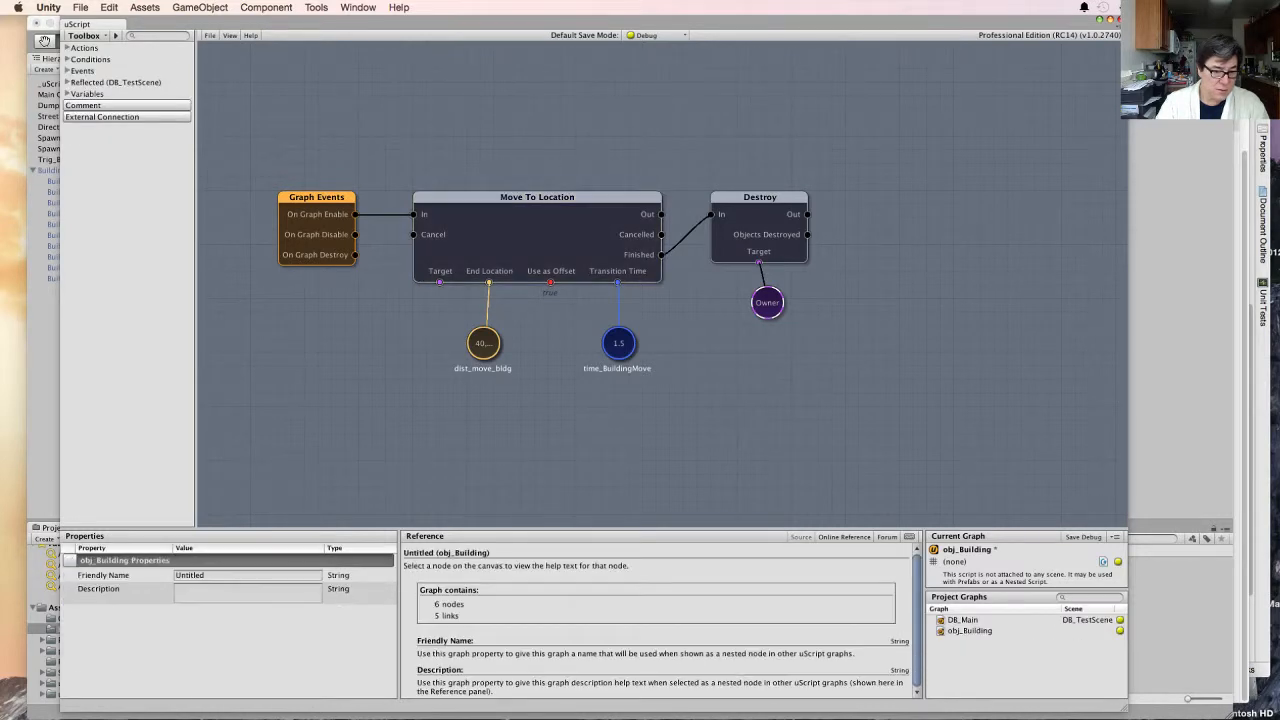
pyautogui.rightClick(309, 386)
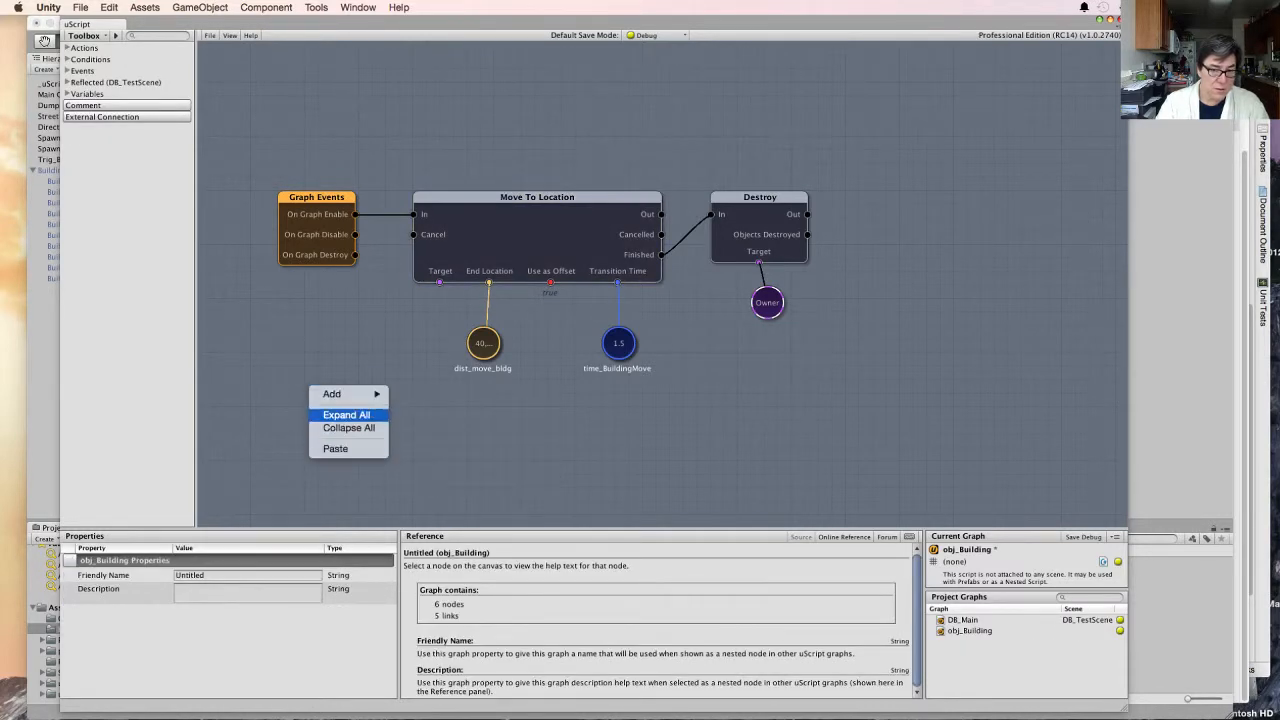
pyautogui.moveTo(340, 394)
pyautogui.moveTo(422, 445)
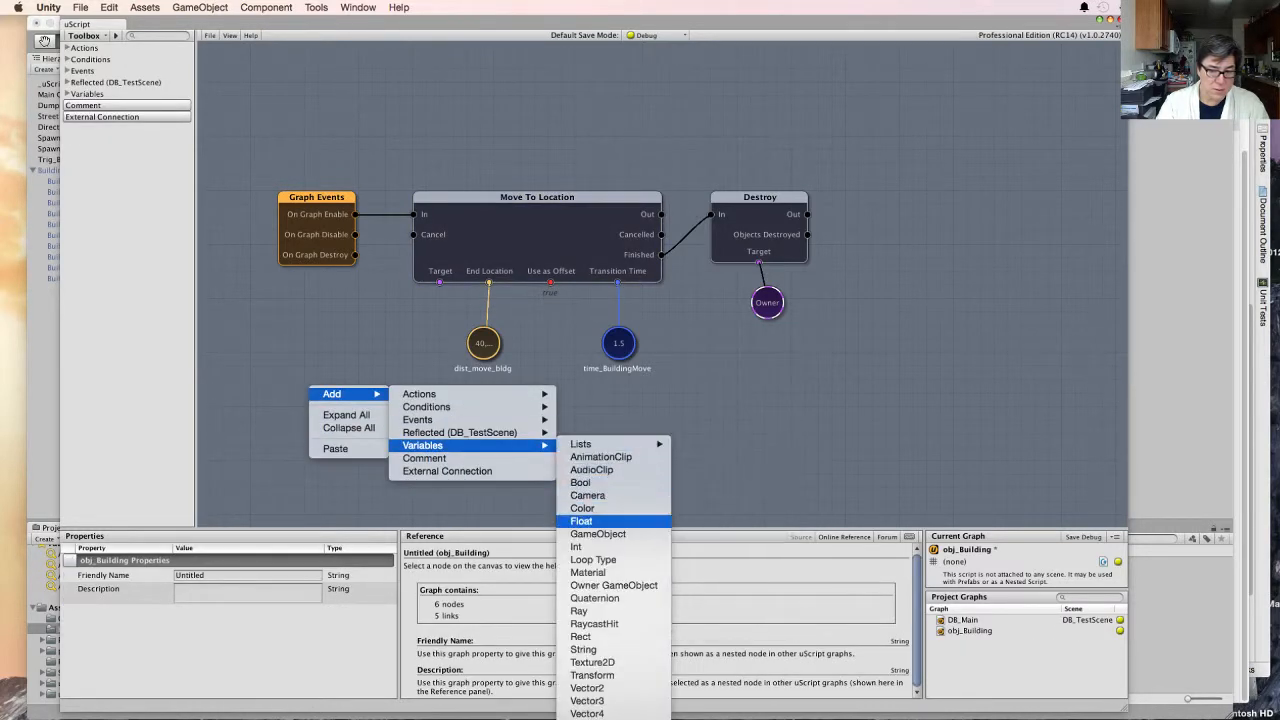
pyautogui.click(613, 585)
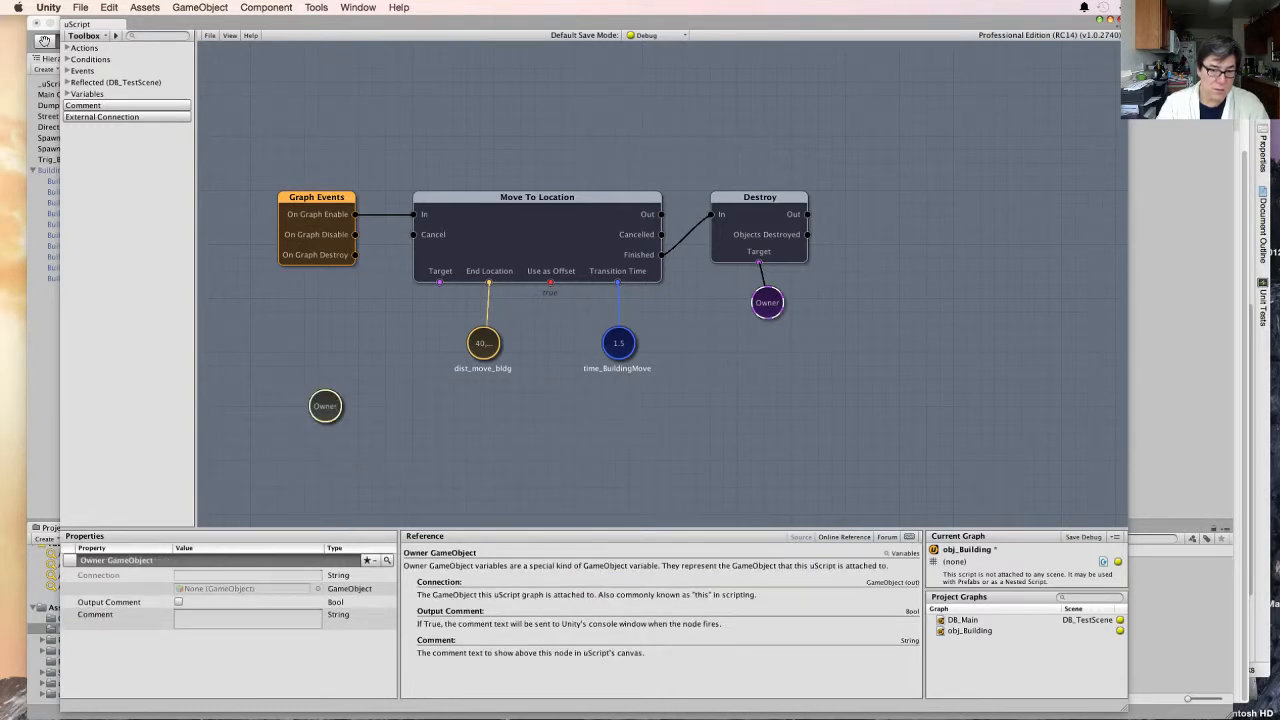
pyautogui.moveTo(440, 282); pyautogui.dragTo(325, 406)
pyautogui.moveTo(325, 406); pyautogui.dragTo(402, 343)
pyautogui.moveTo(402, 343); pyautogui.dragTo(437, 343, button='middle')
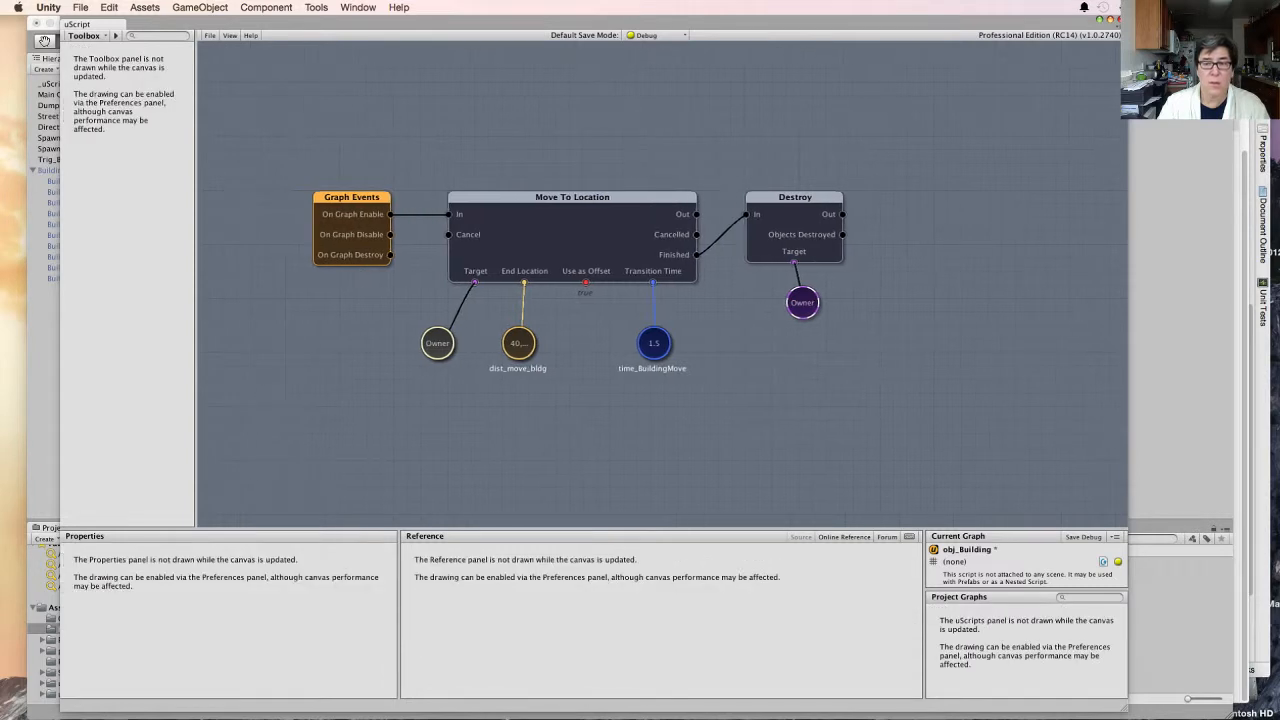
# - Replace the Graph Events node with a uScript Events node whose On Graph Start output feeds Move To Location's In
pyautogui.moveTo(352, 197)
pyautogui.mouseDown()
pyautogui.moveTo(263, 197)
pyautogui.moveTo(298, 197)
pyautogui.mouseUp()
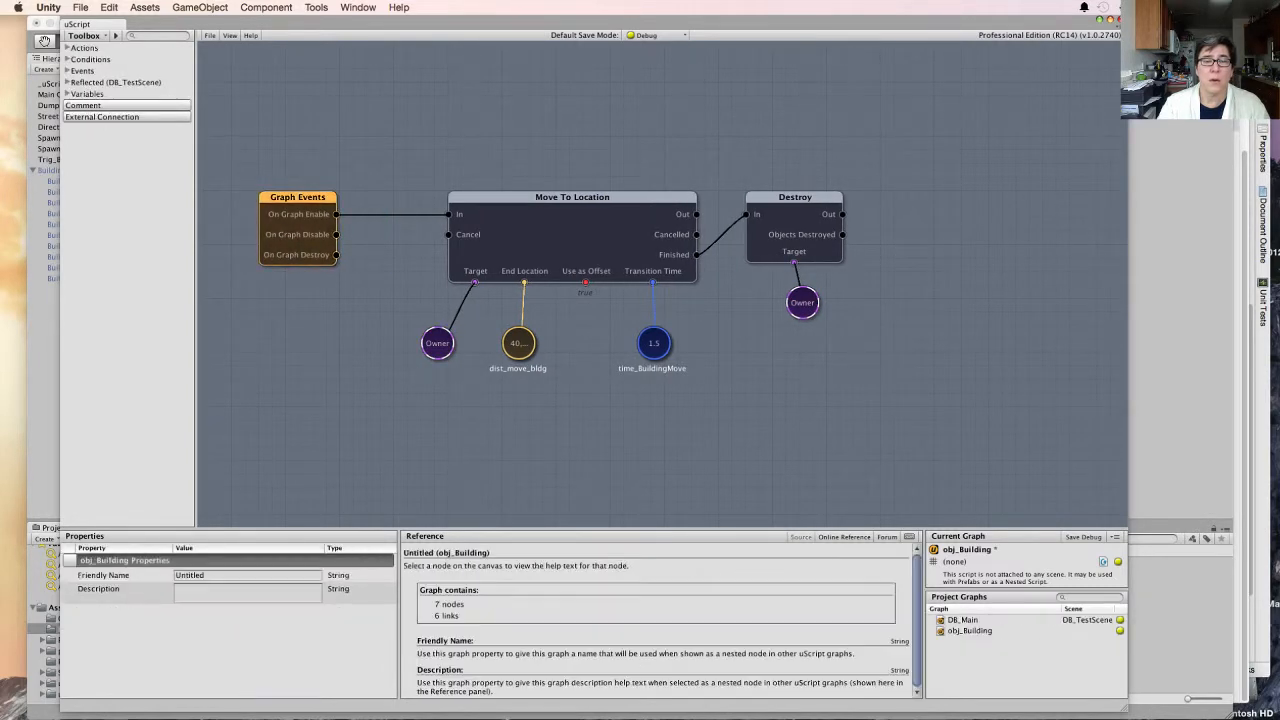
pyautogui.rightClick(362, 108)
pyautogui.moveTo(466, 138)
pyautogui.moveTo(648, 164)
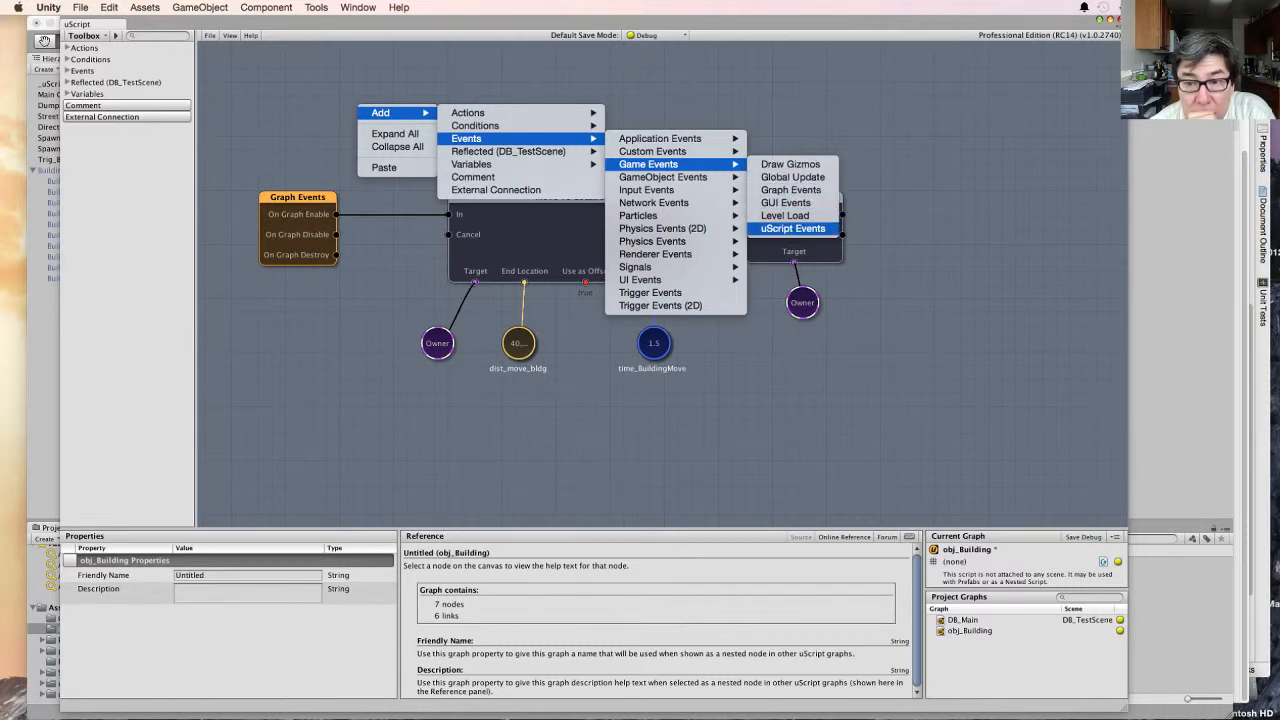
pyautogui.click(793, 228)
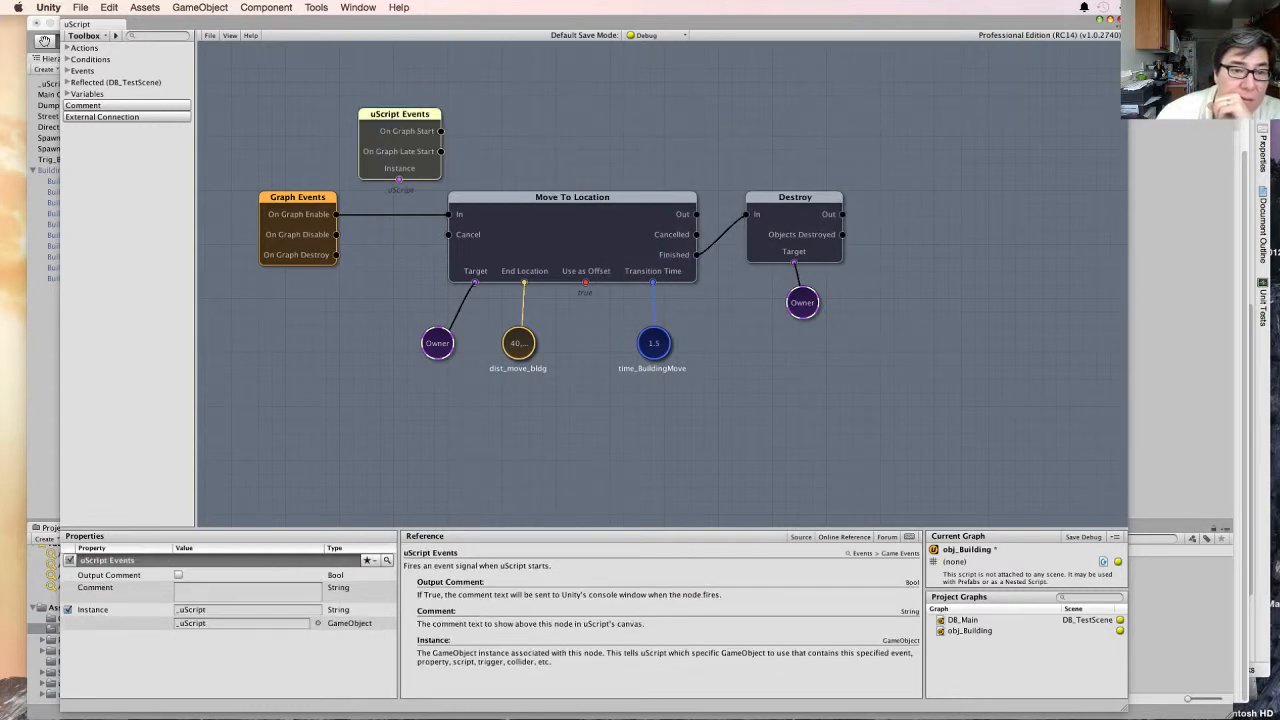
pyautogui.click(298, 198)
pyautogui.press('Delete')
pyautogui.moveTo(399, 114)
pyautogui.mouseDown()
pyautogui.moveTo(316, 211)
pyautogui.moveTo(327, 197)
pyautogui.moveTo(382, 216)
pyautogui.moveTo(448, 214)
pyautogui.mouseUp()
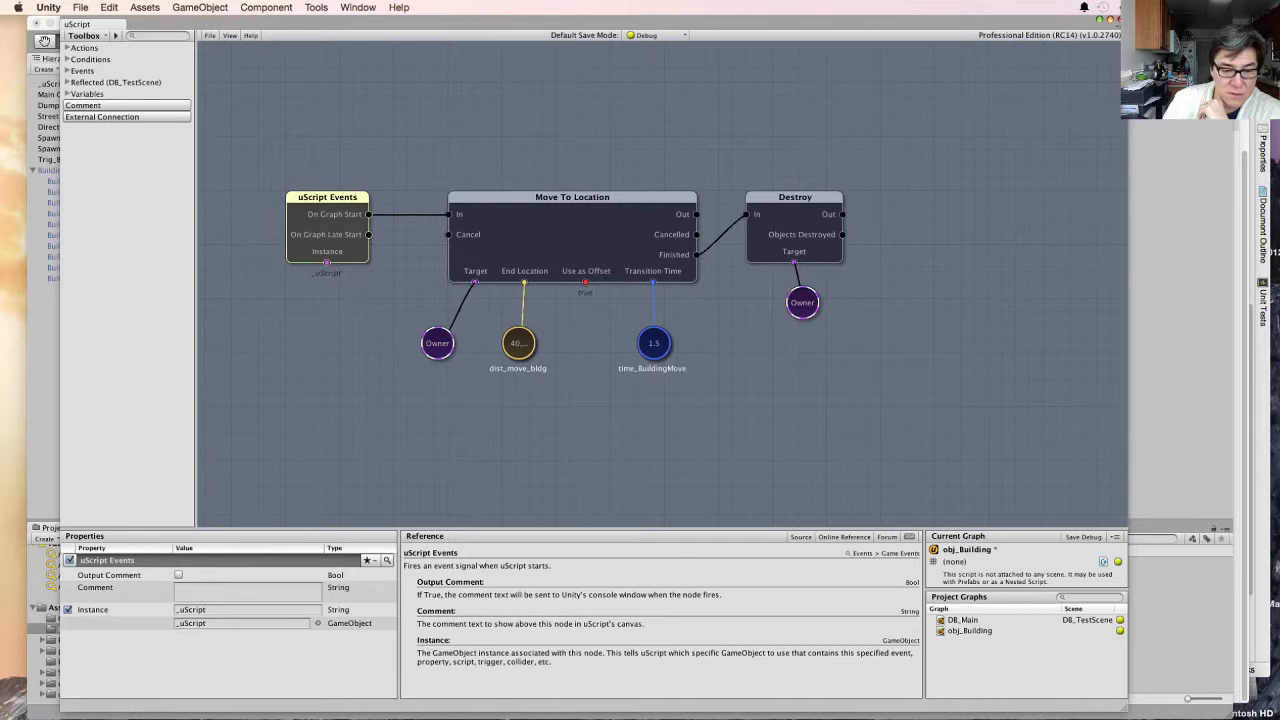
pyautogui.click(318, 623)
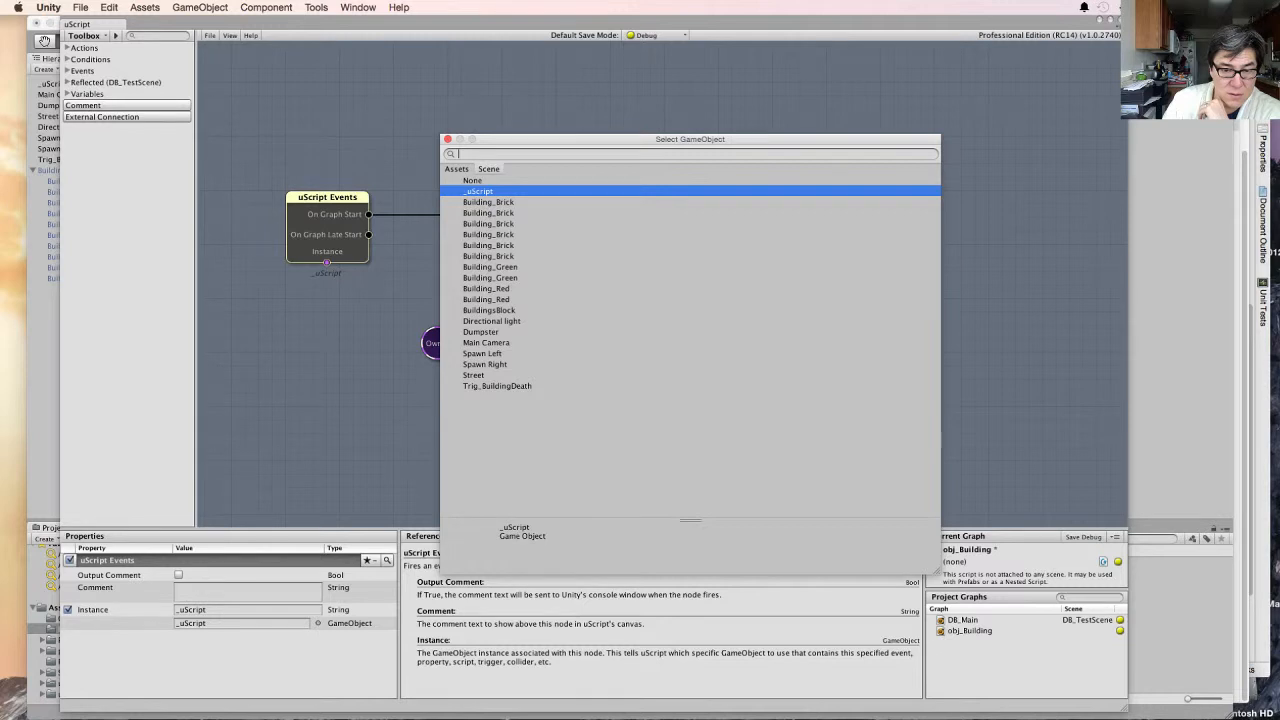
pyautogui.click(447, 139)
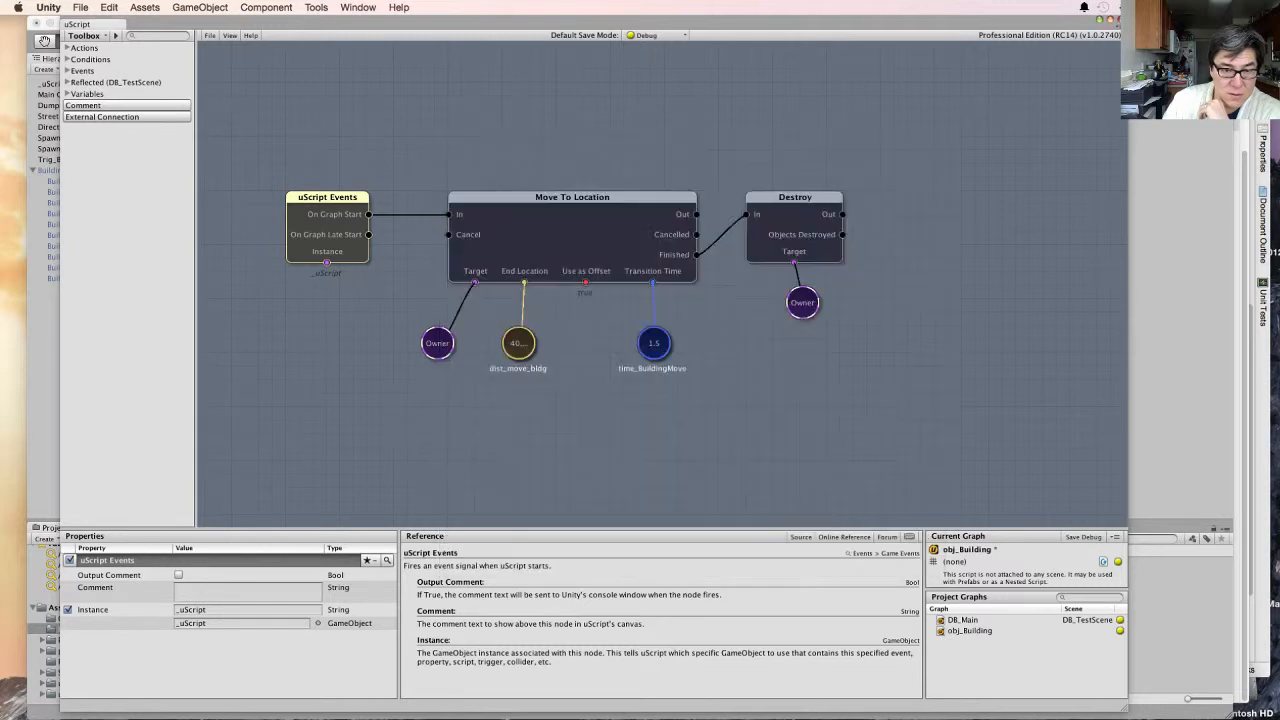
pyautogui.click(420, 147)
pyautogui.click(327, 198)
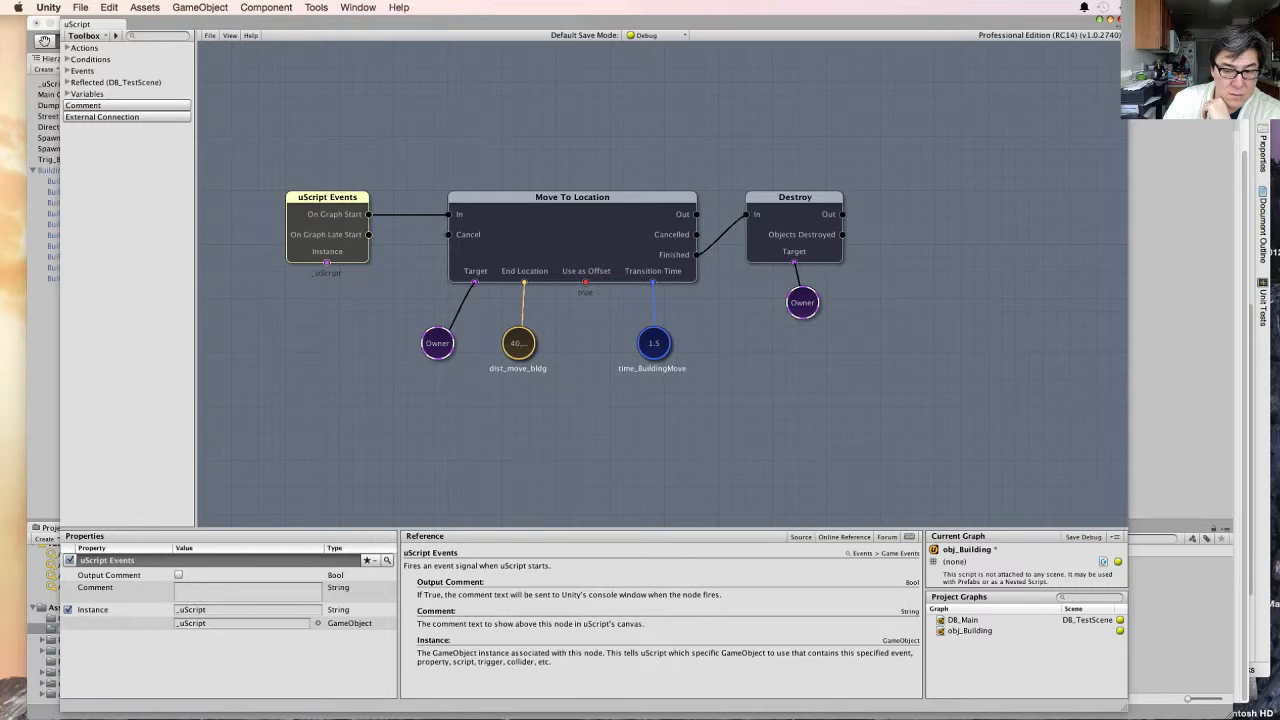
# - Connect a copy of the Owner variable to the uScript Events Instance input, save the graph, and return to the main editor
pyautogui.click(437, 343)
pyautogui.press('super+c')
pyautogui.press('super+v')
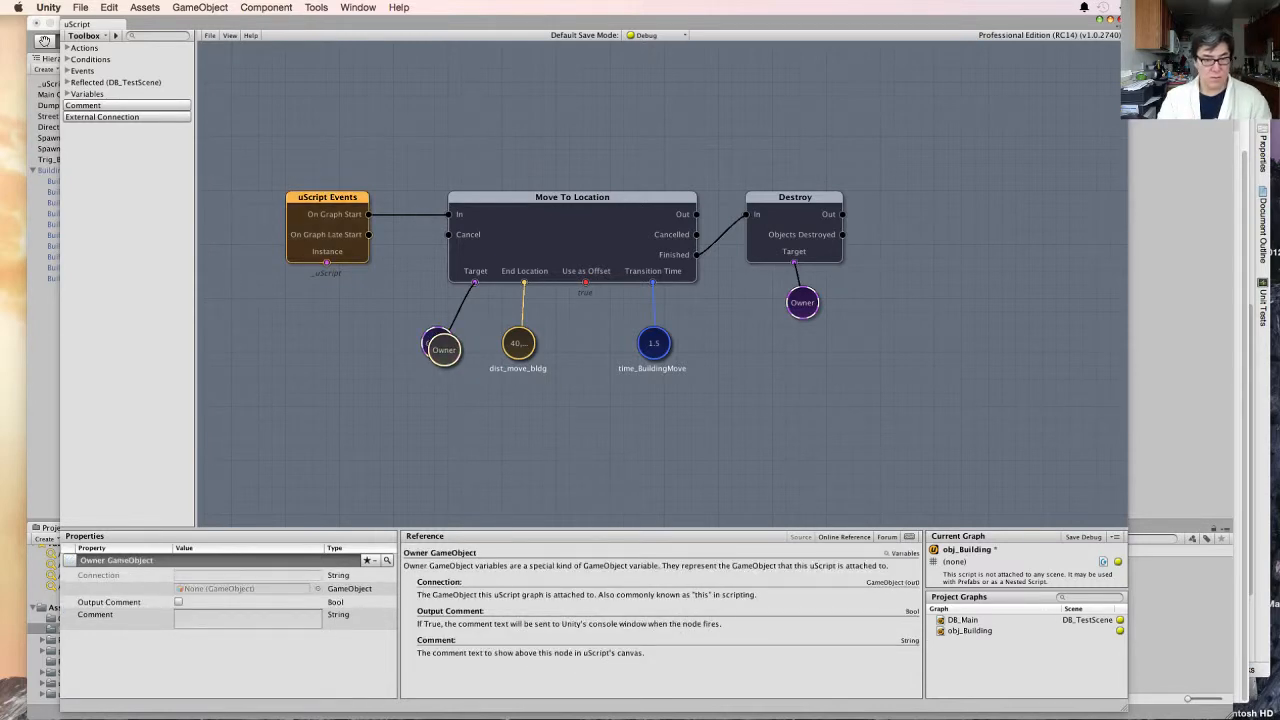
pyautogui.moveTo(445, 350); pyautogui.dragTo(329, 300)
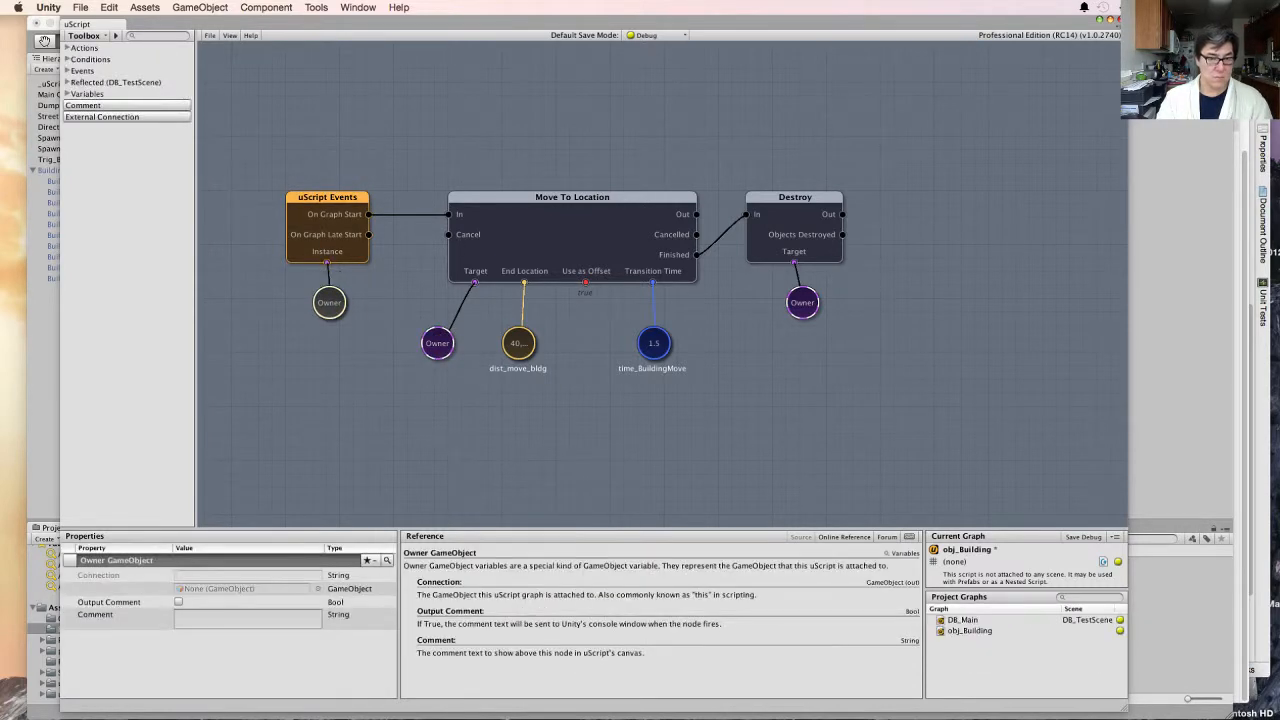
pyautogui.click(210, 35)
pyautogui.click(224, 70)
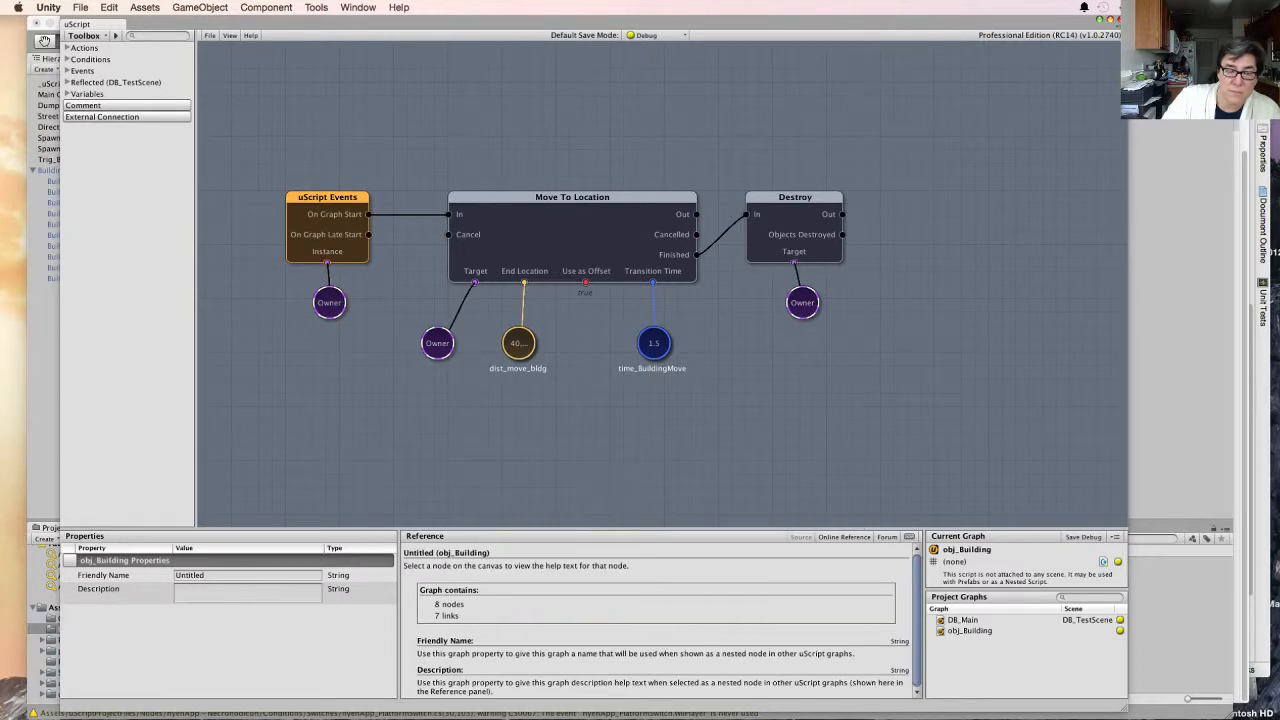
pyautogui.click(1120, 19)
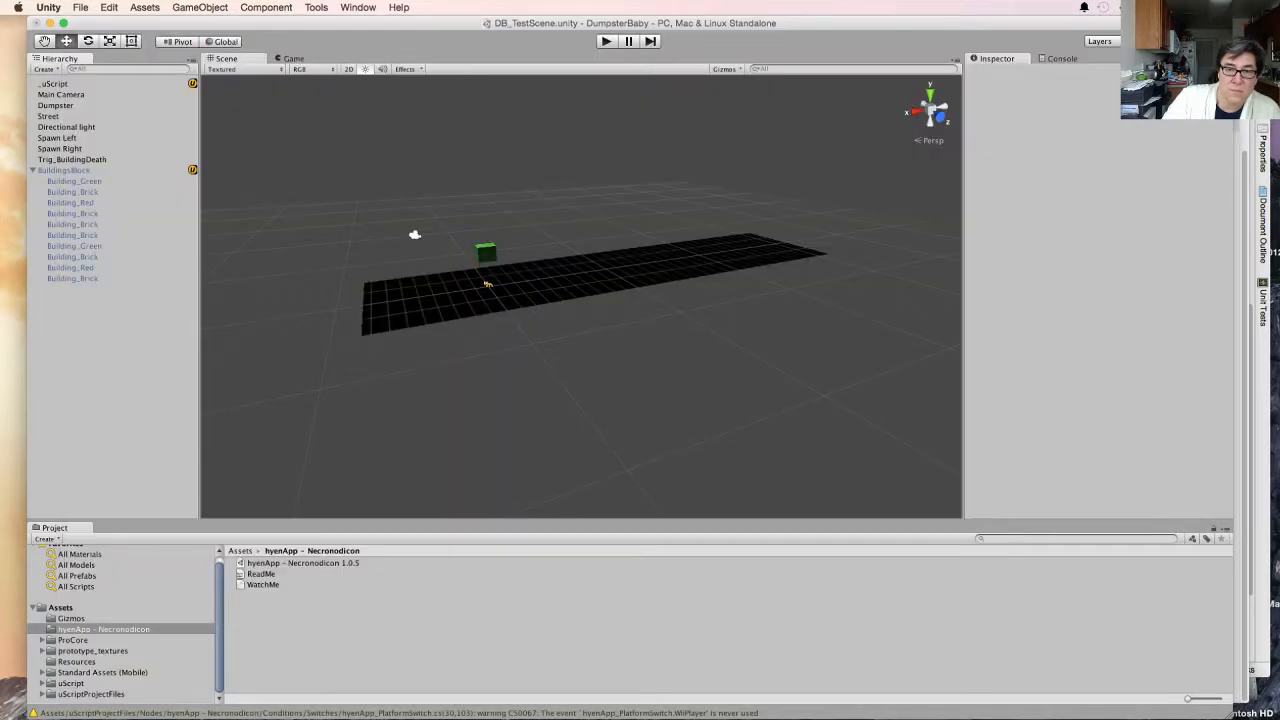
# - Run the game, try 0.8 for Tim_spwn_Buildings on the _uScript object during play, and stop playback
pyautogui.press('super+p')
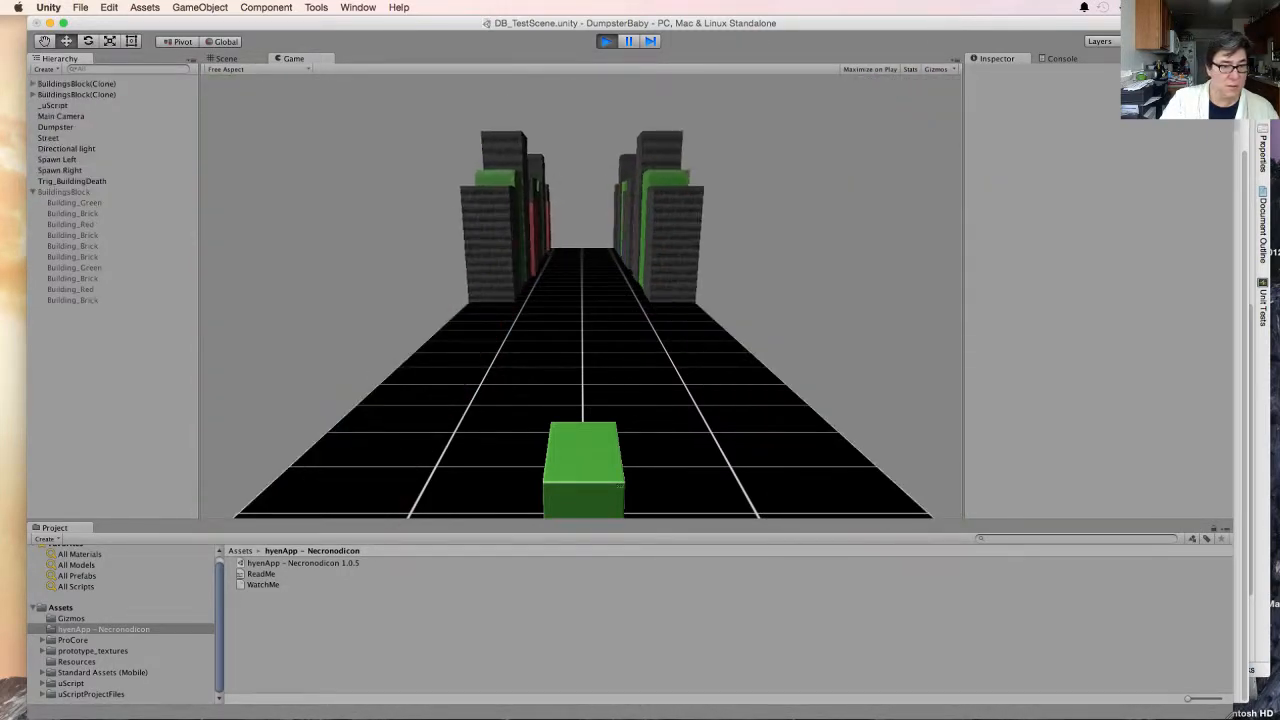
pyautogui.click(54, 105)
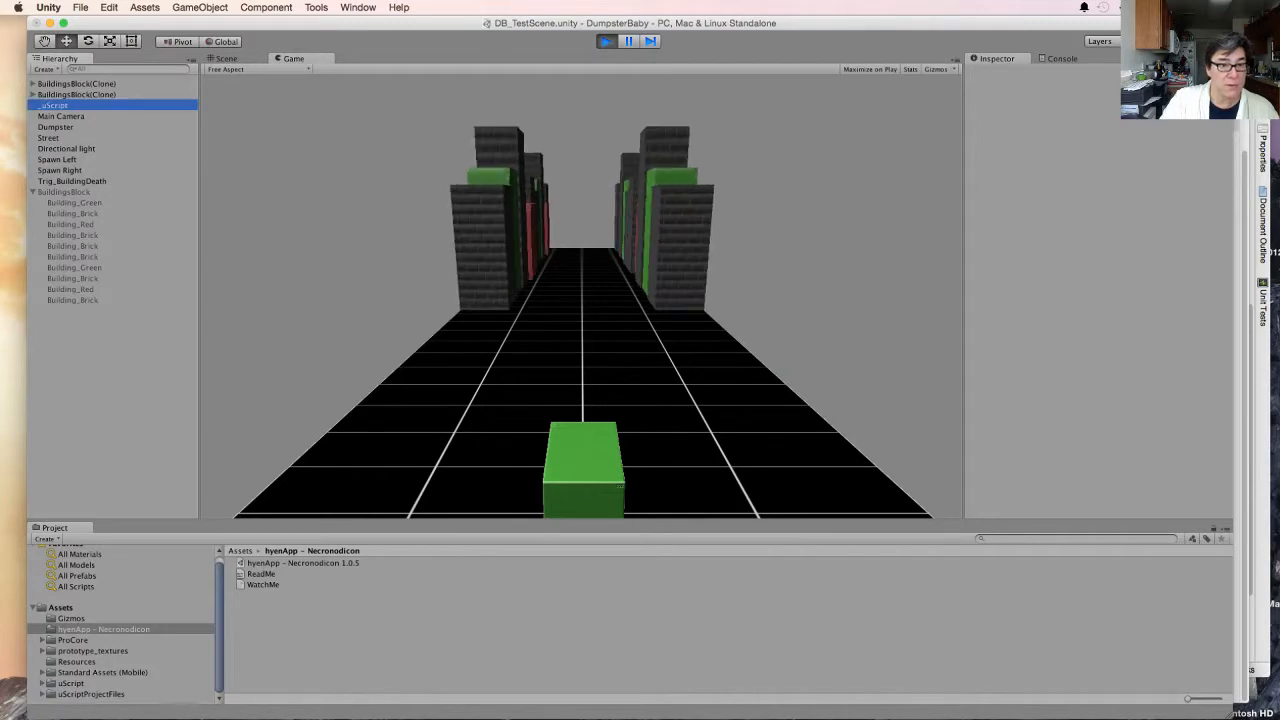
pyautogui.click(1090, 359)
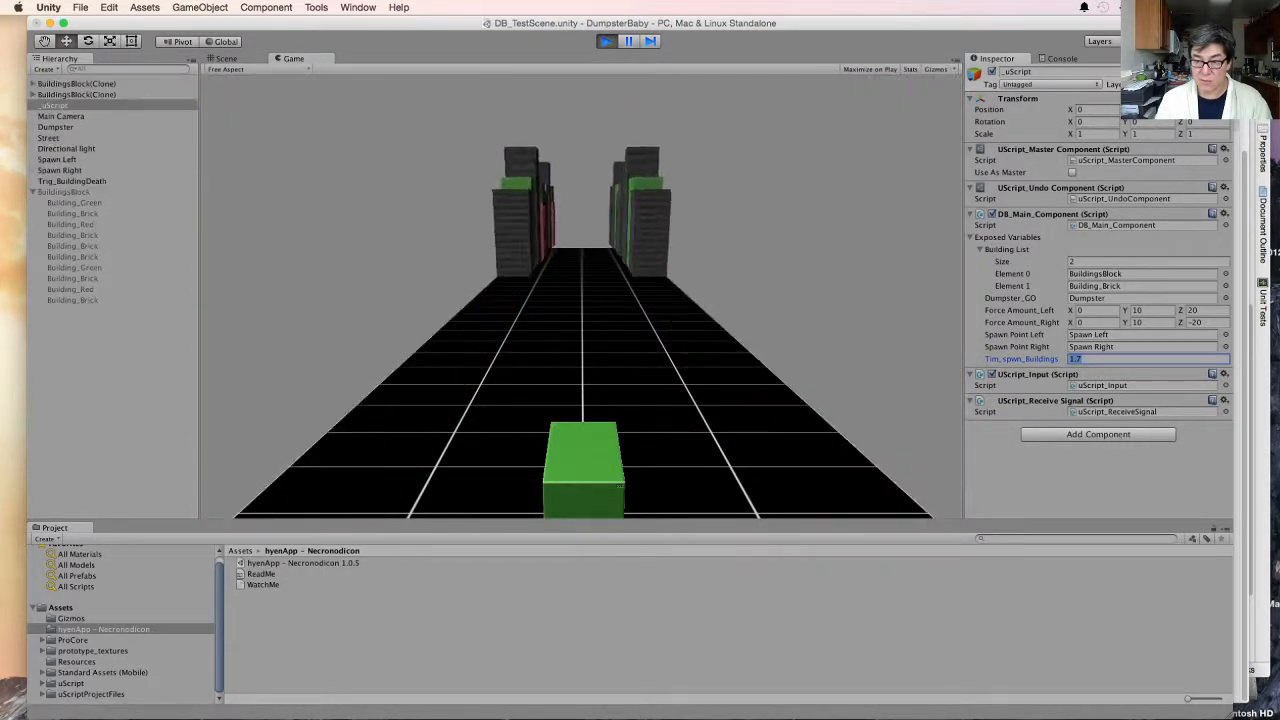
pyautogui.press('BackSpace')
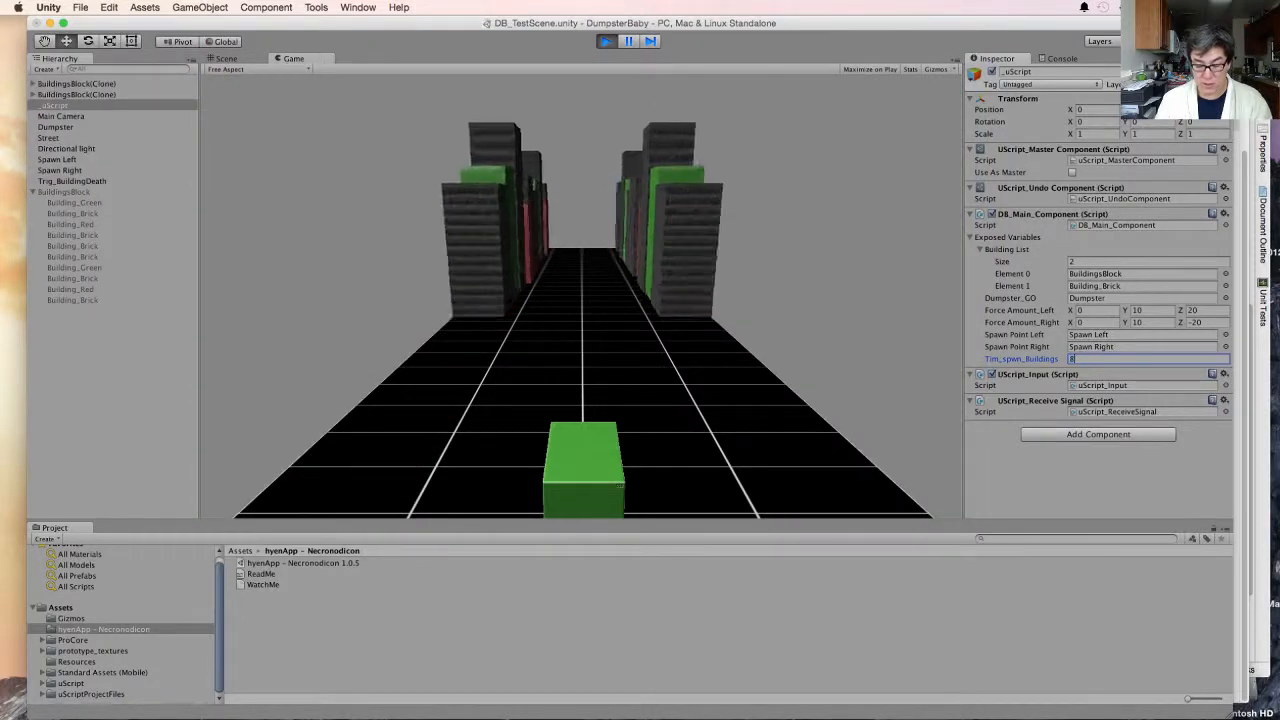
pyautogui.write('0.8')
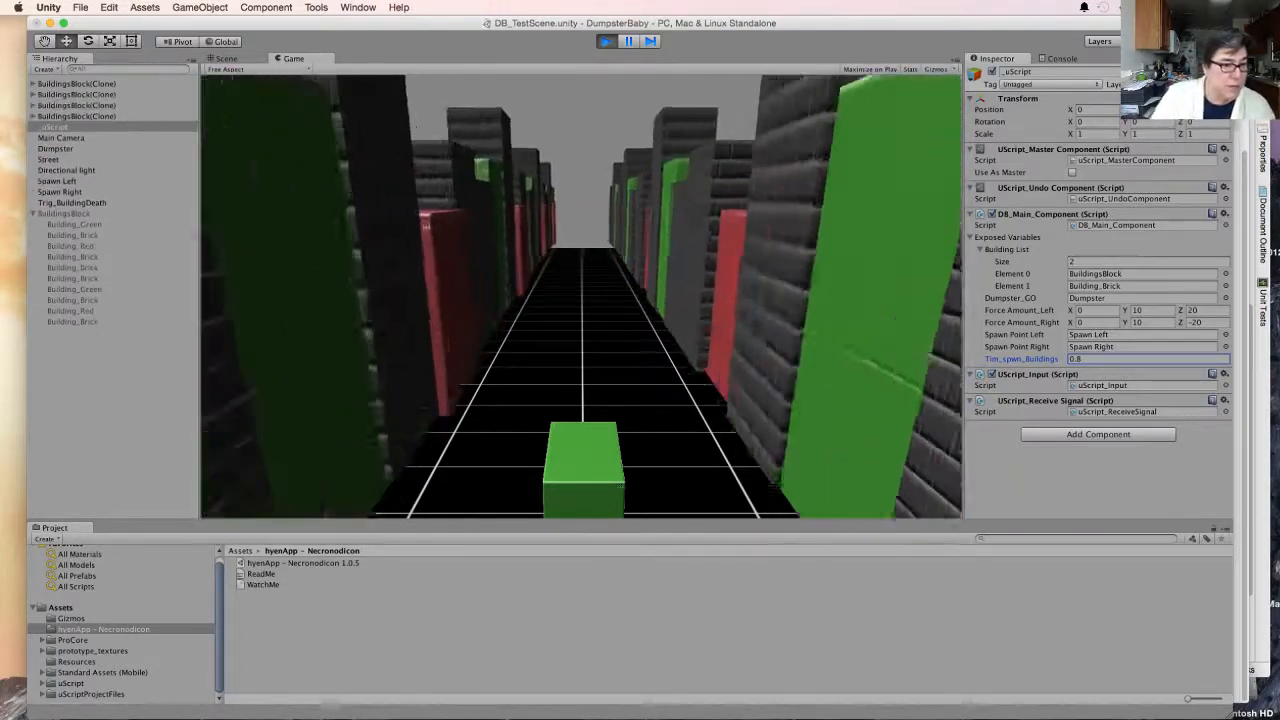
pyautogui.click(606, 41)
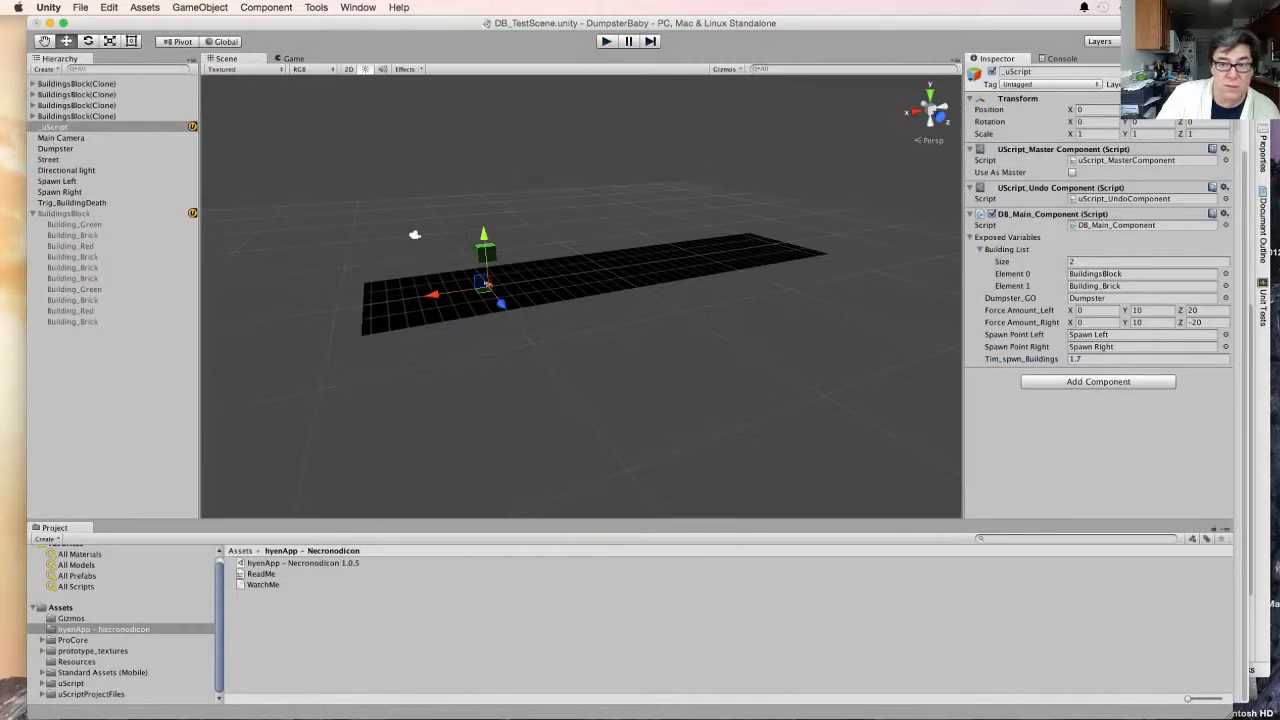
# - Set Tim_spwn_Buildings on the _uScript object to 0.8 in edit mode
pyautogui.click(1083, 359)
pyautogui.doubleClick(1083, 359)
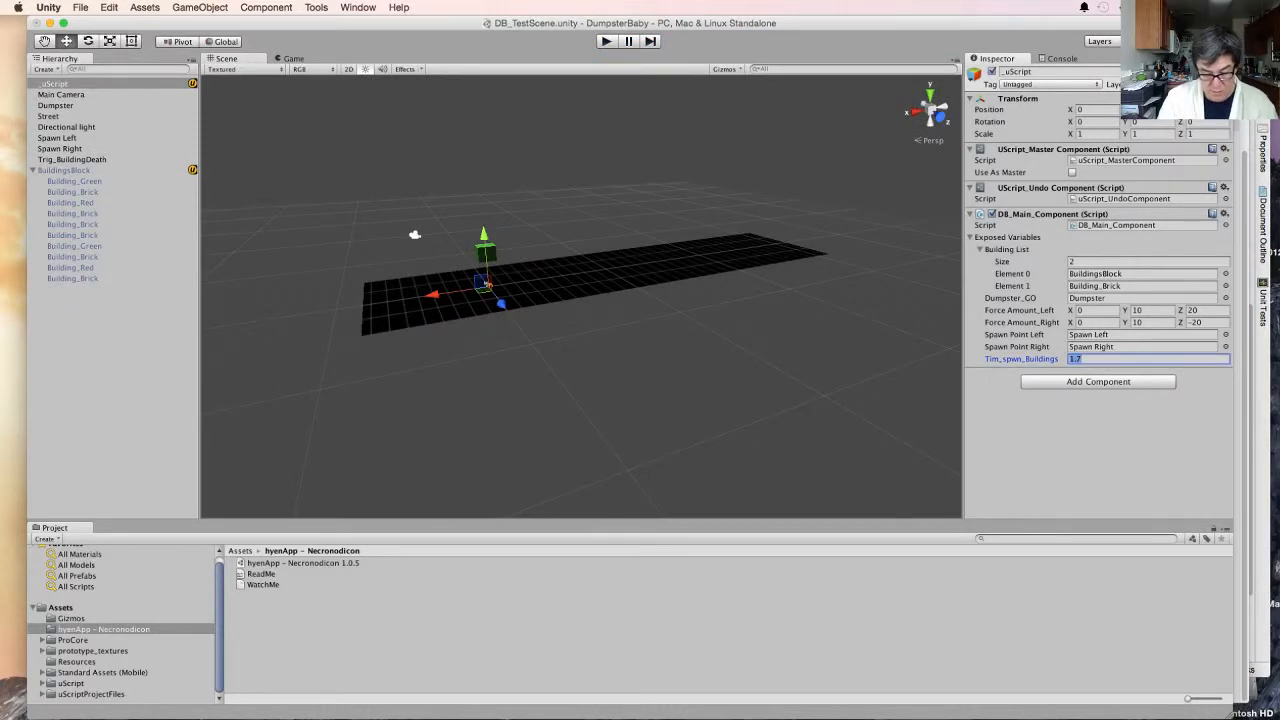
pyautogui.write('0.8')
# - Activate the BuildingsBlock object with its Dist_move_bldg X value set to 60, and run the game
pyautogui.click(64, 170)
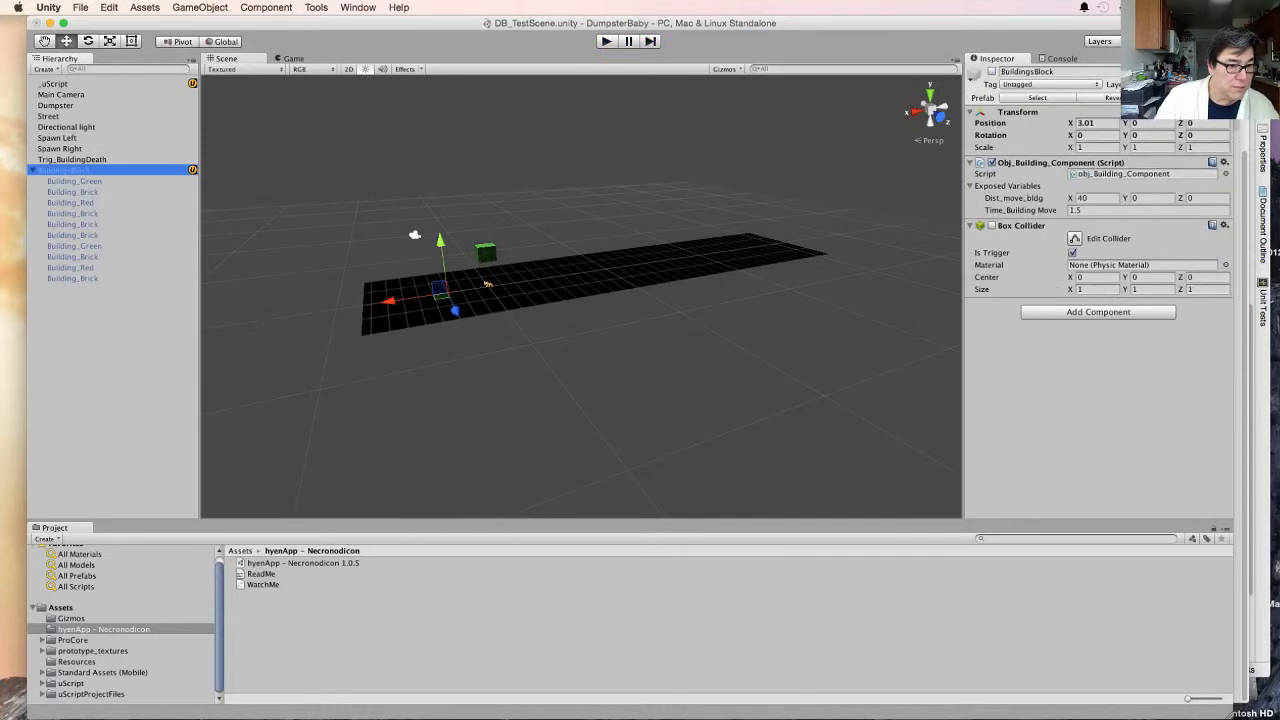
pyautogui.click(992, 72)
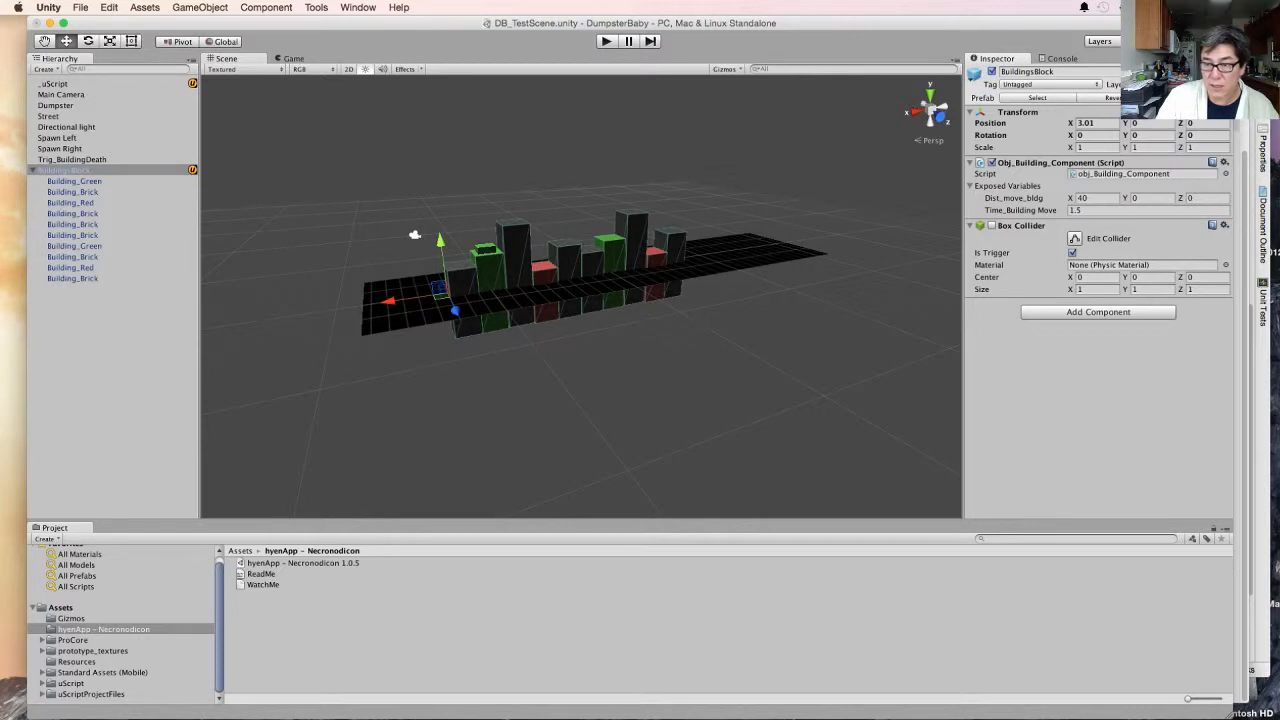
pyautogui.click(1090, 210)
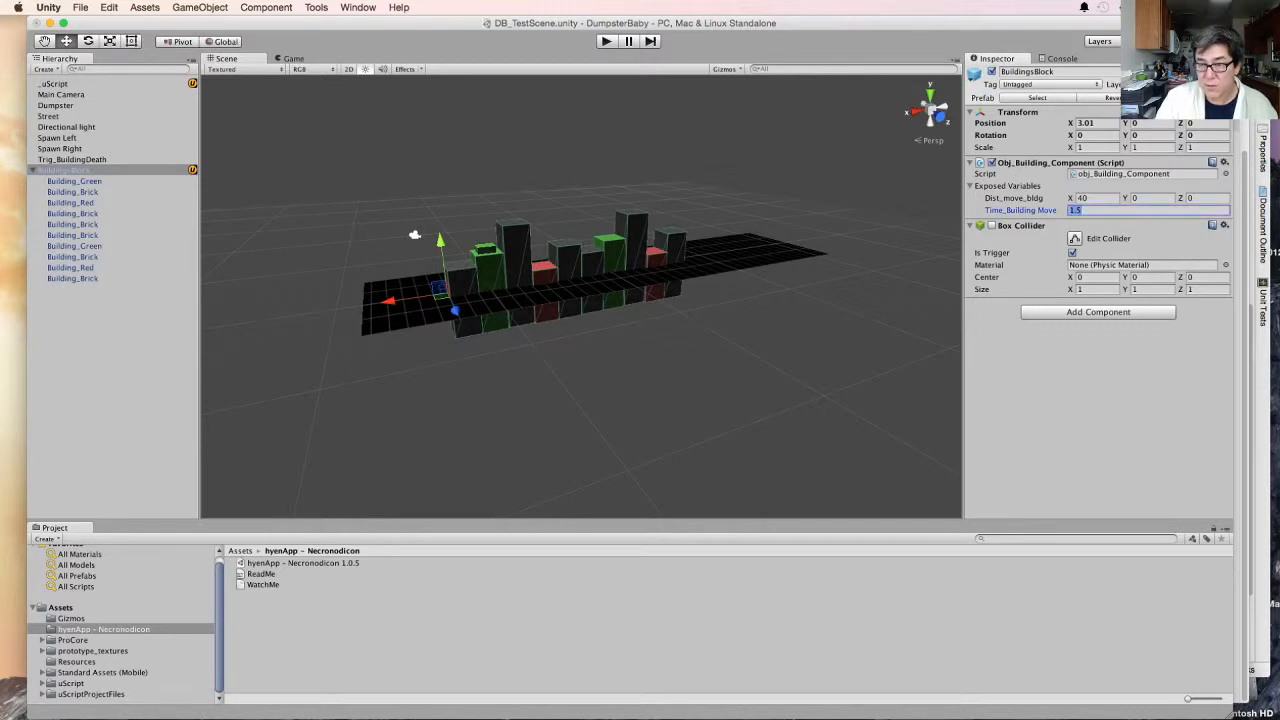
pyautogui.click(1090, 198)
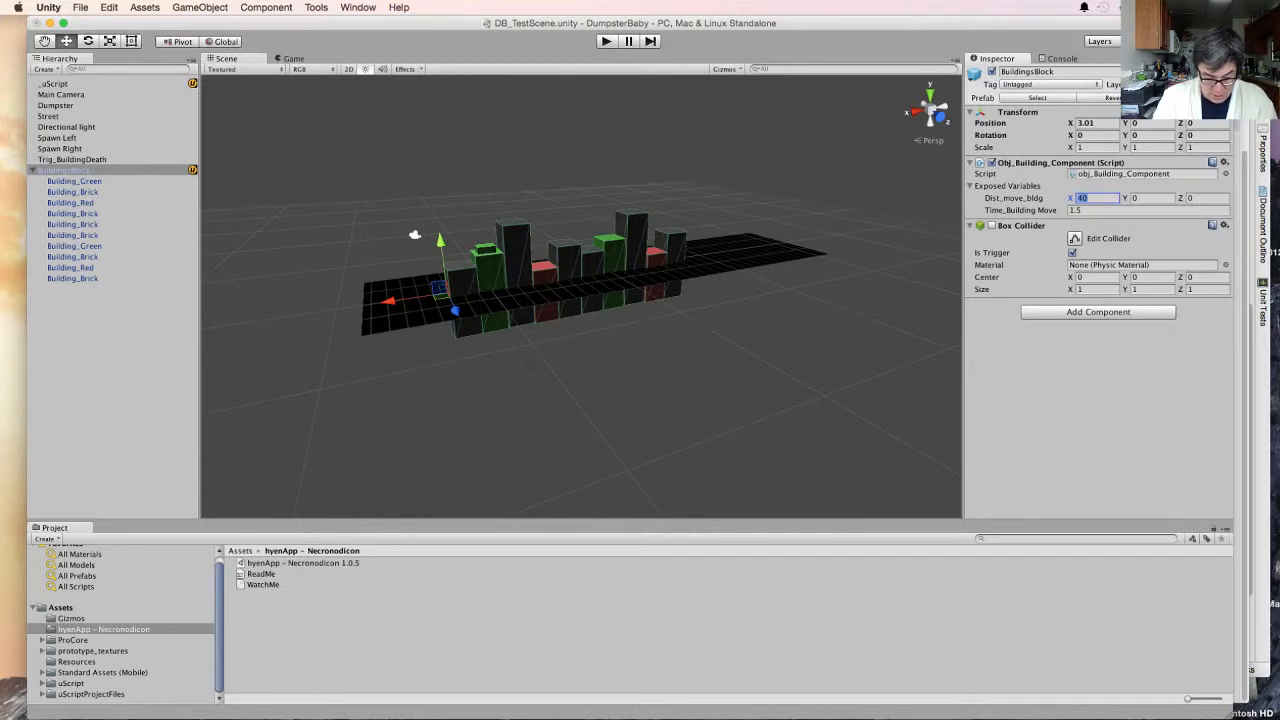
pyautogui.write('60')
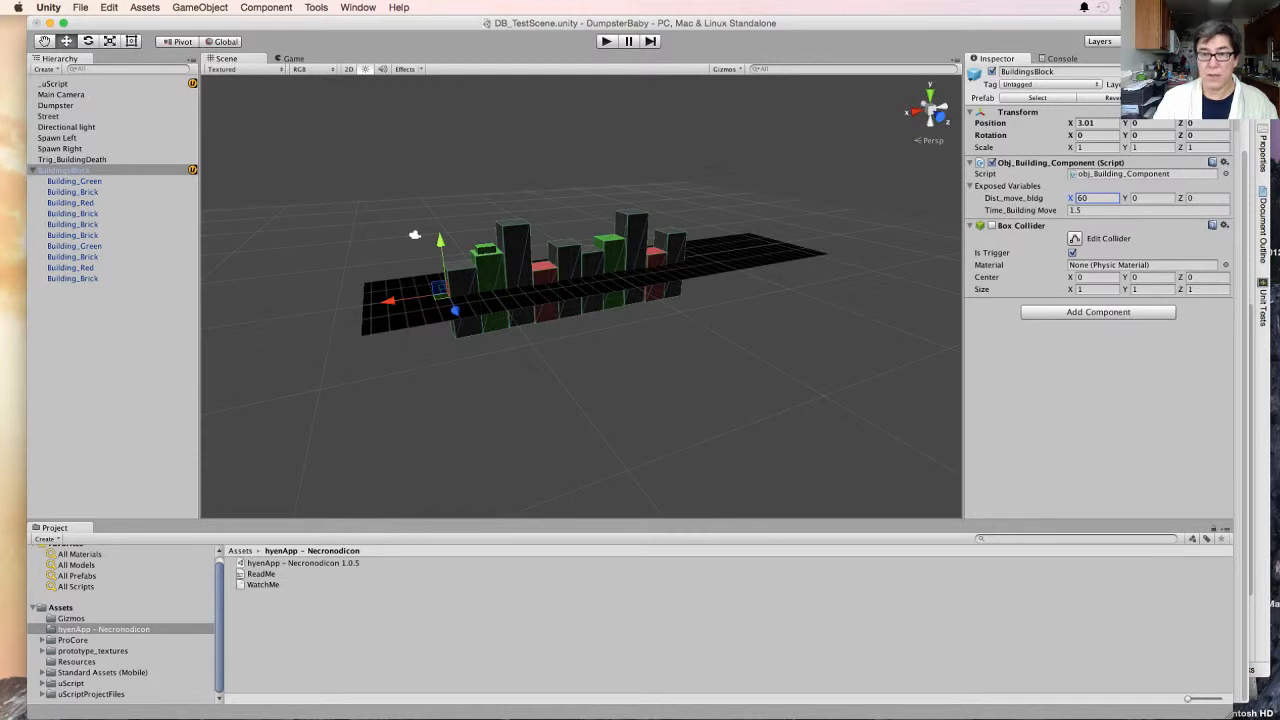
pyautogui.press('super+p')
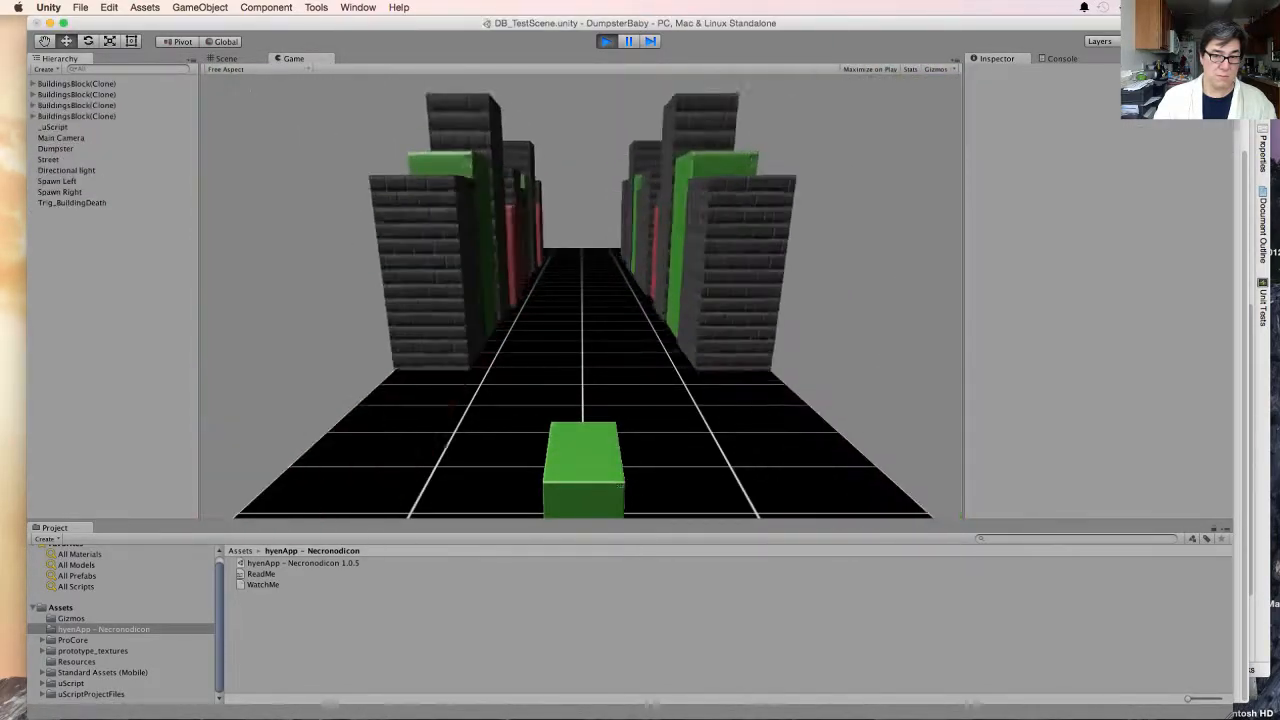
# - Stop playback, set Dist_move_bldg X to 80 and Time_Building Move to 3 on BuildingsBlock, and test-run the game
pyautogui.press('super+p')
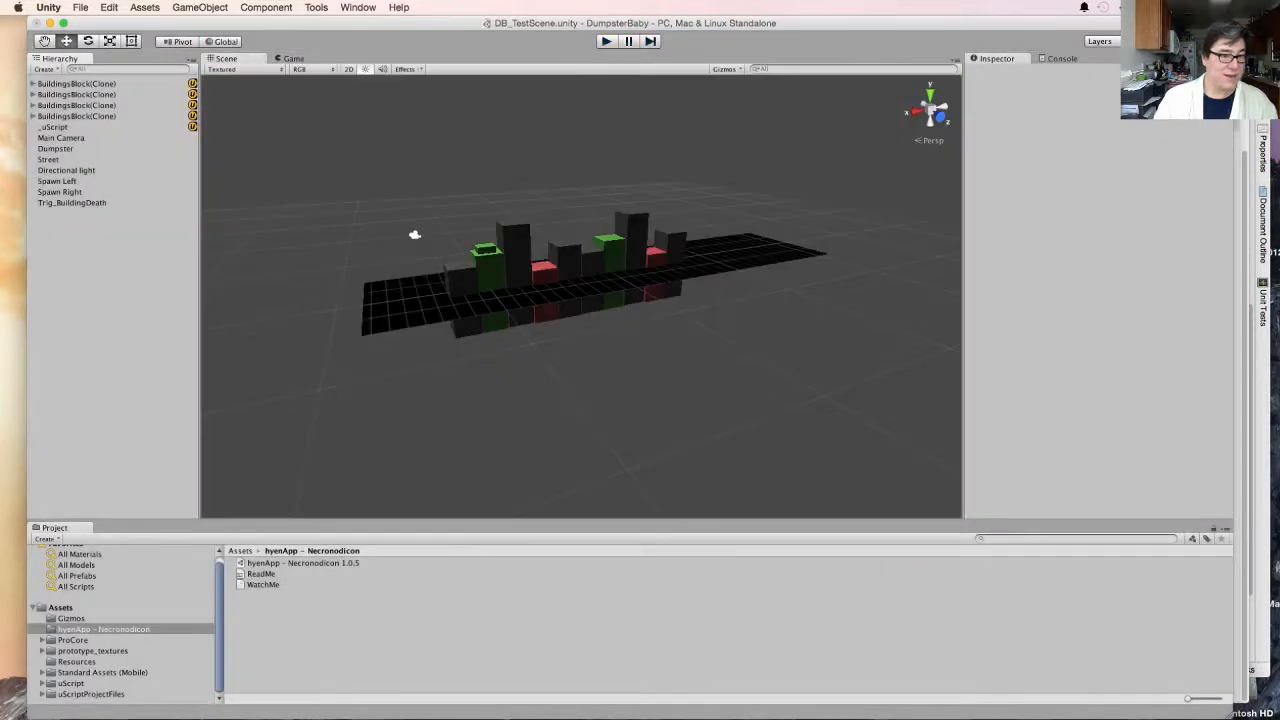
pyautogui.click(64, 170)
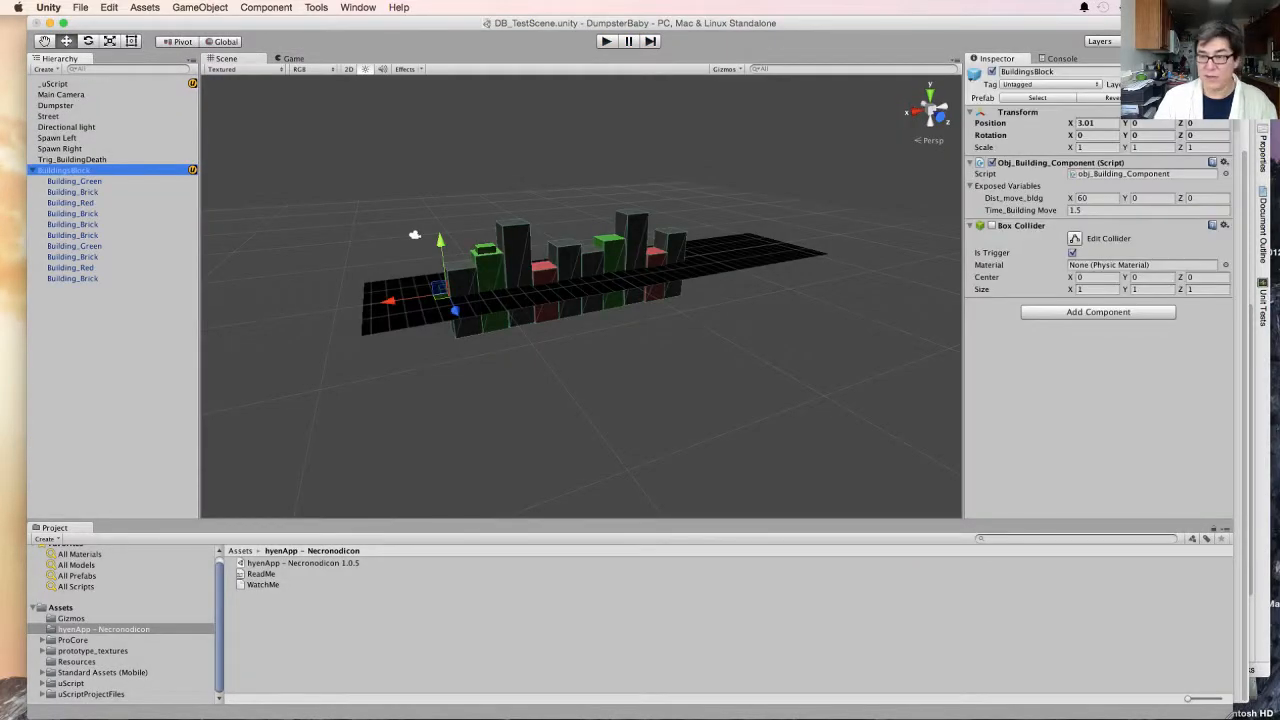
pyautogui.click(1098, 210)
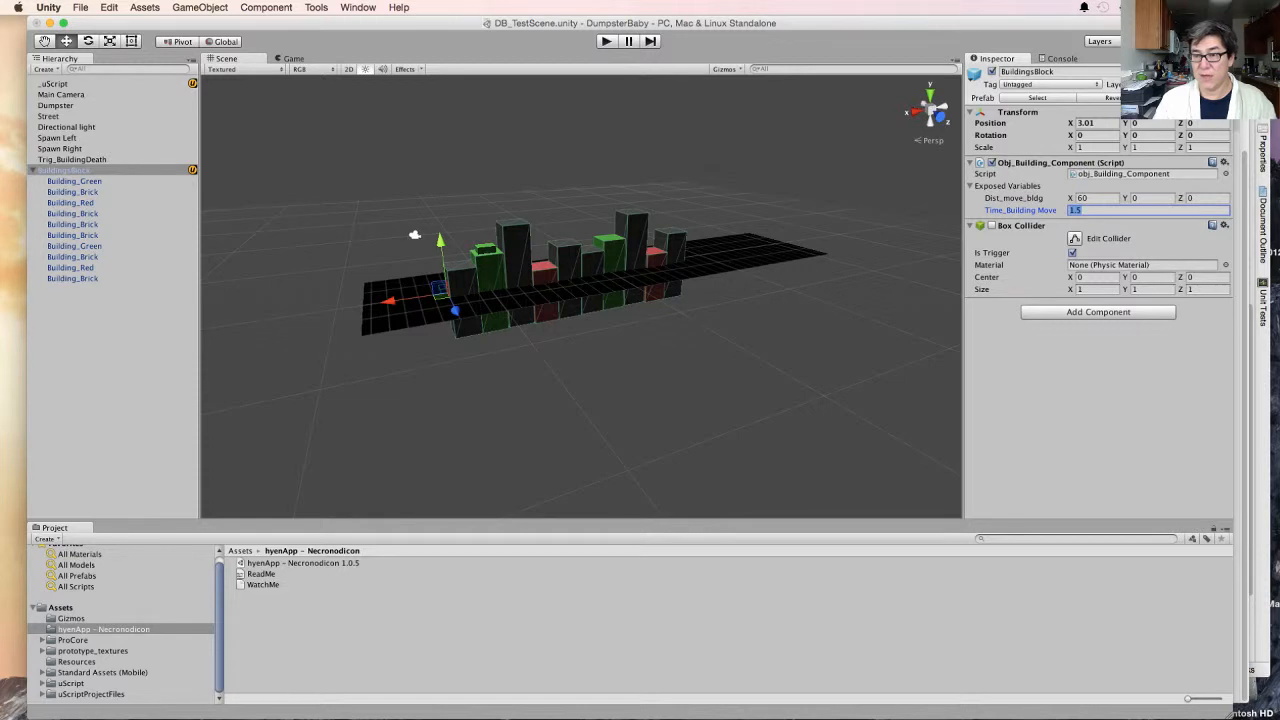
pyautogui.click(1095, 198)
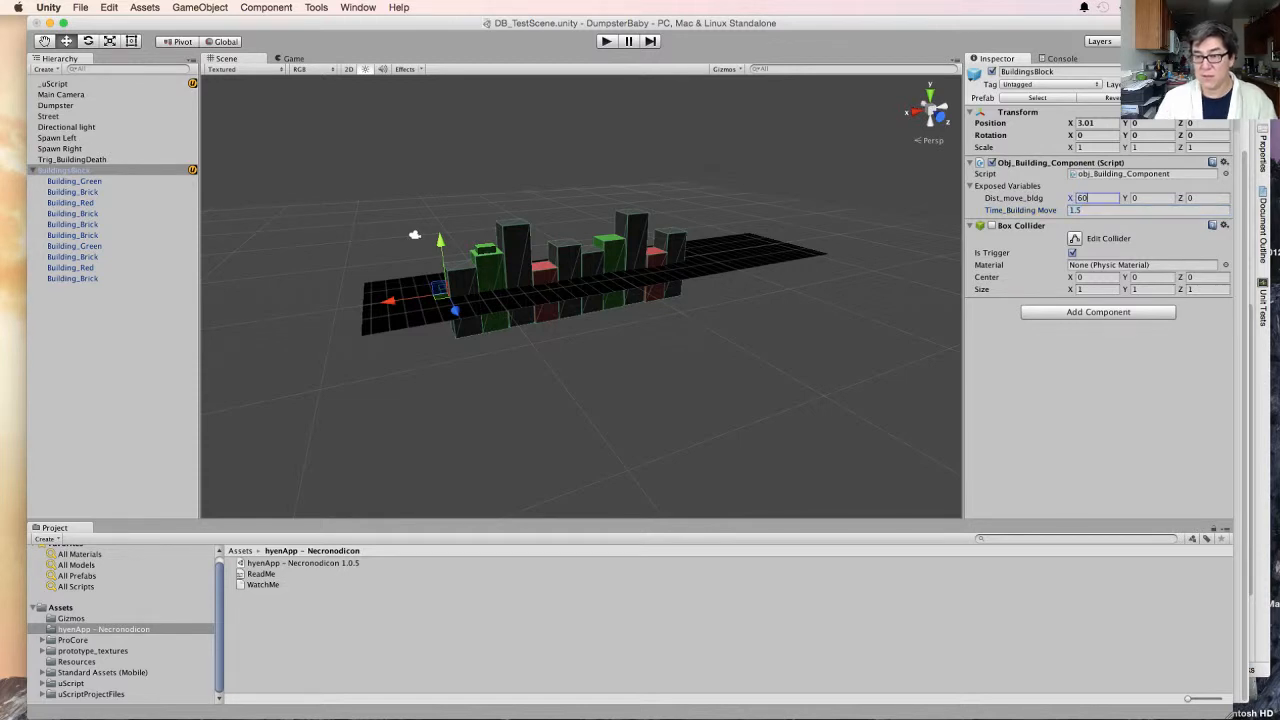
pyautogui.write('40')
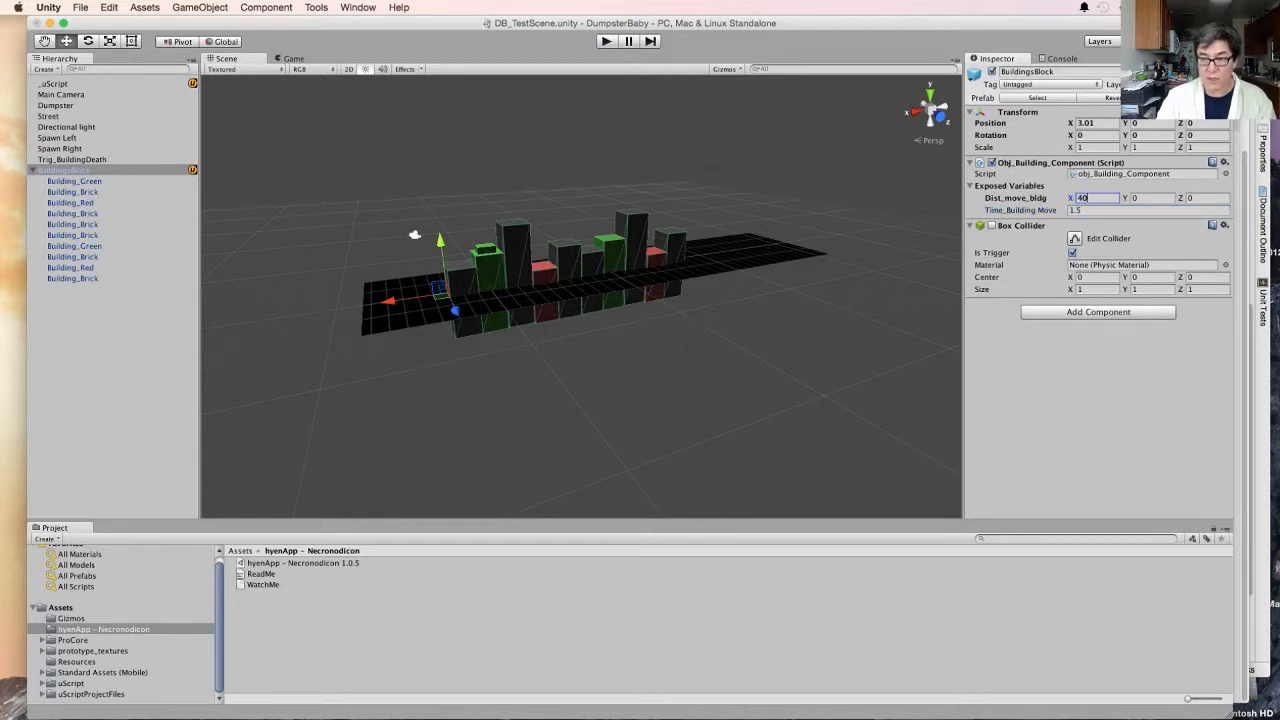
pyautogui.press('Return')
pyautogui.write('80')
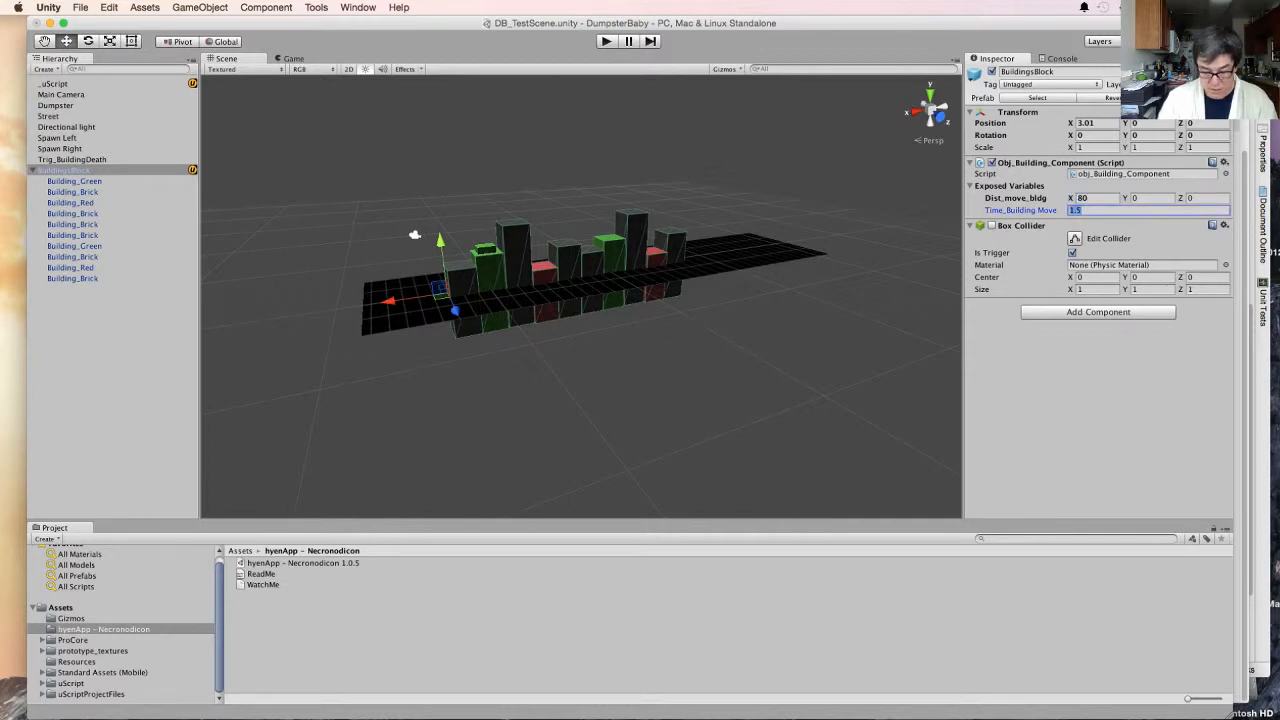
pyautogui.write('3')
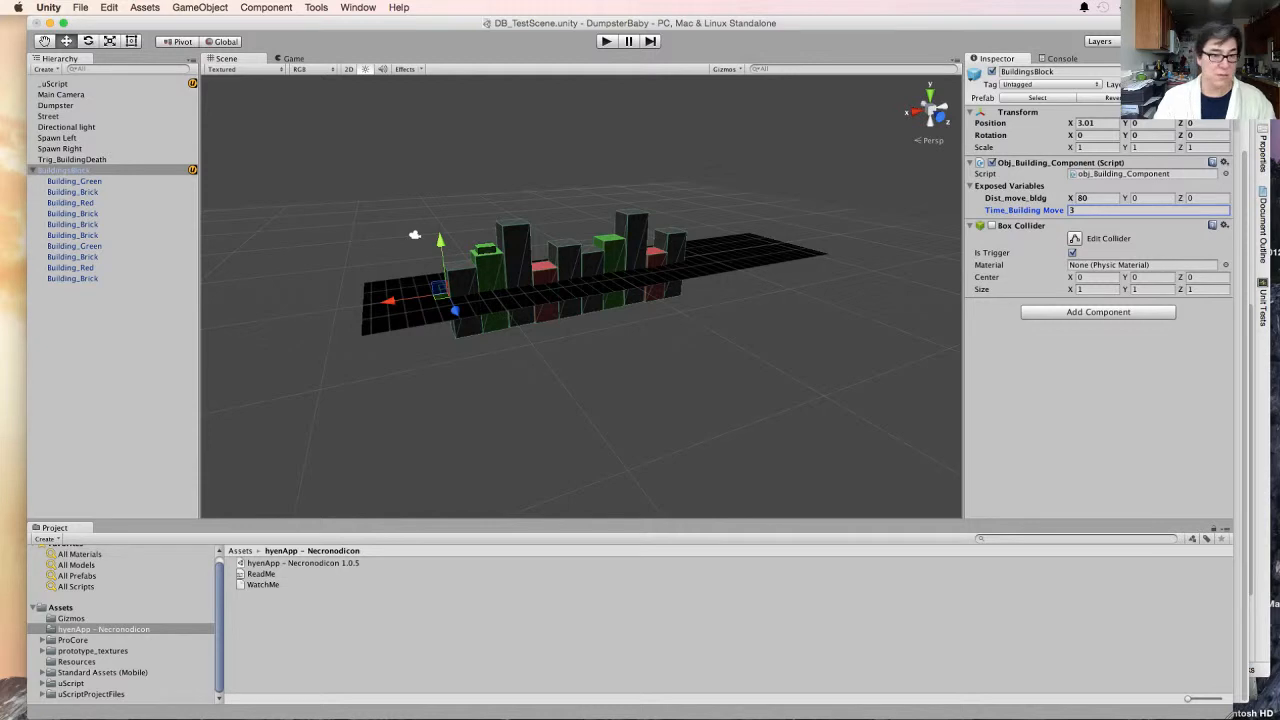
pyautogui.press('Return')
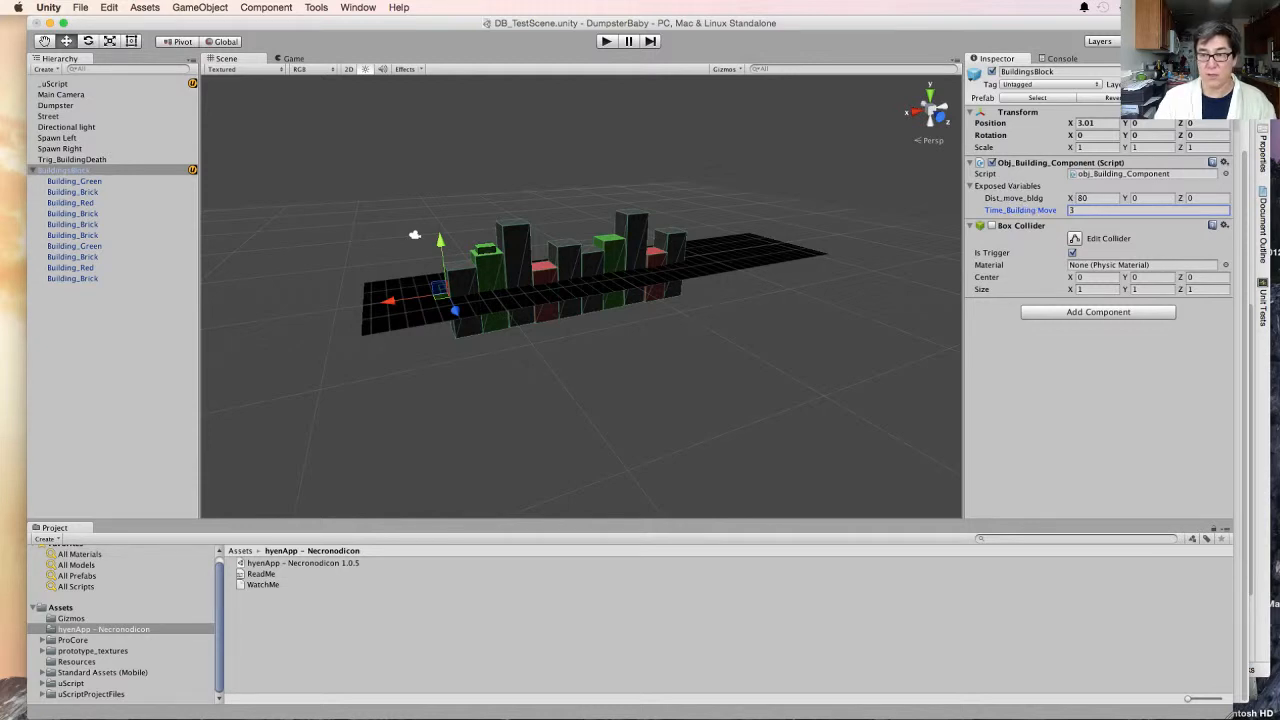
pyautogui.press('super+p')
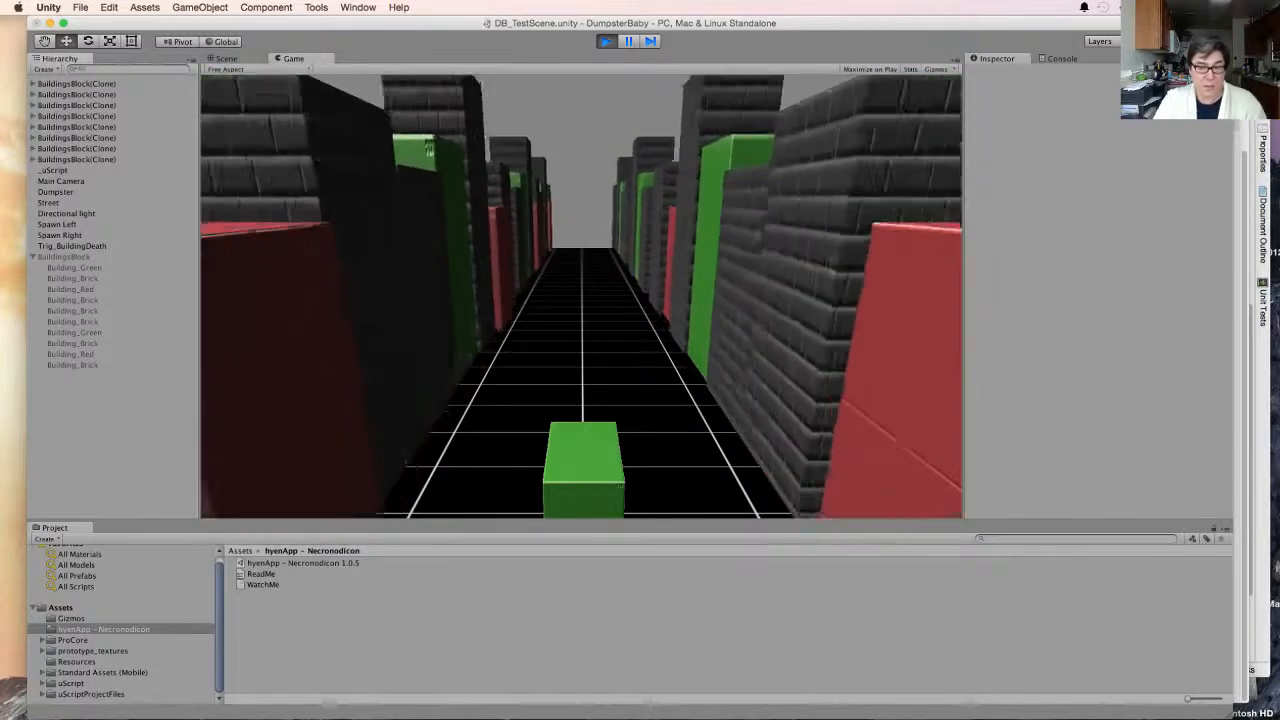
pyautogui.press('super+p')
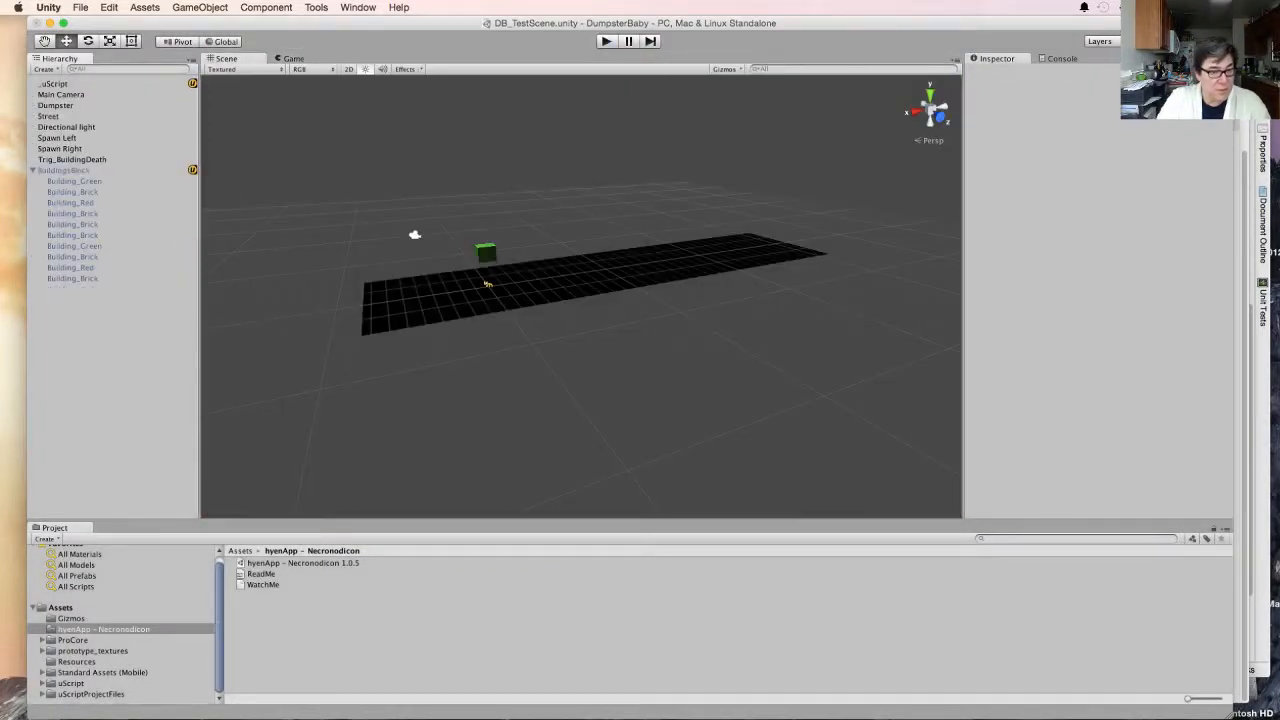
# - Set the X position of the Spawn Left object to -60
pyautogui.click(57, 138)
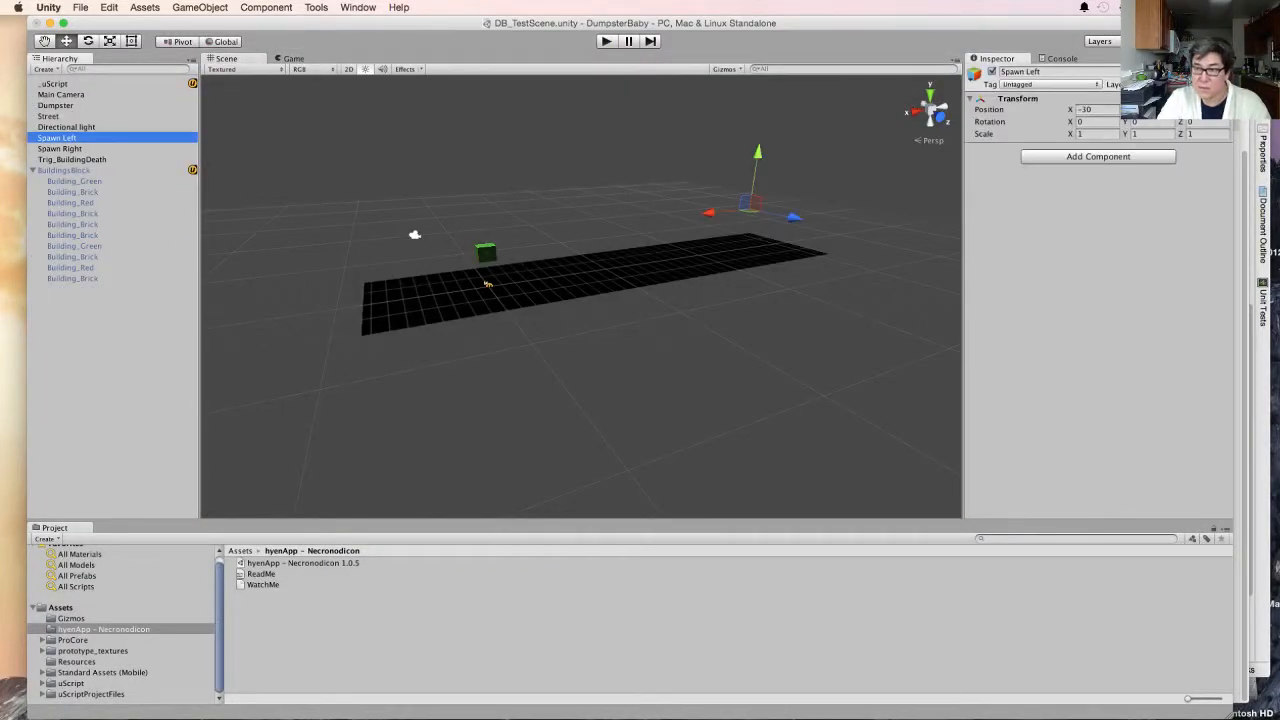
pyautogui.click(1095, 110)
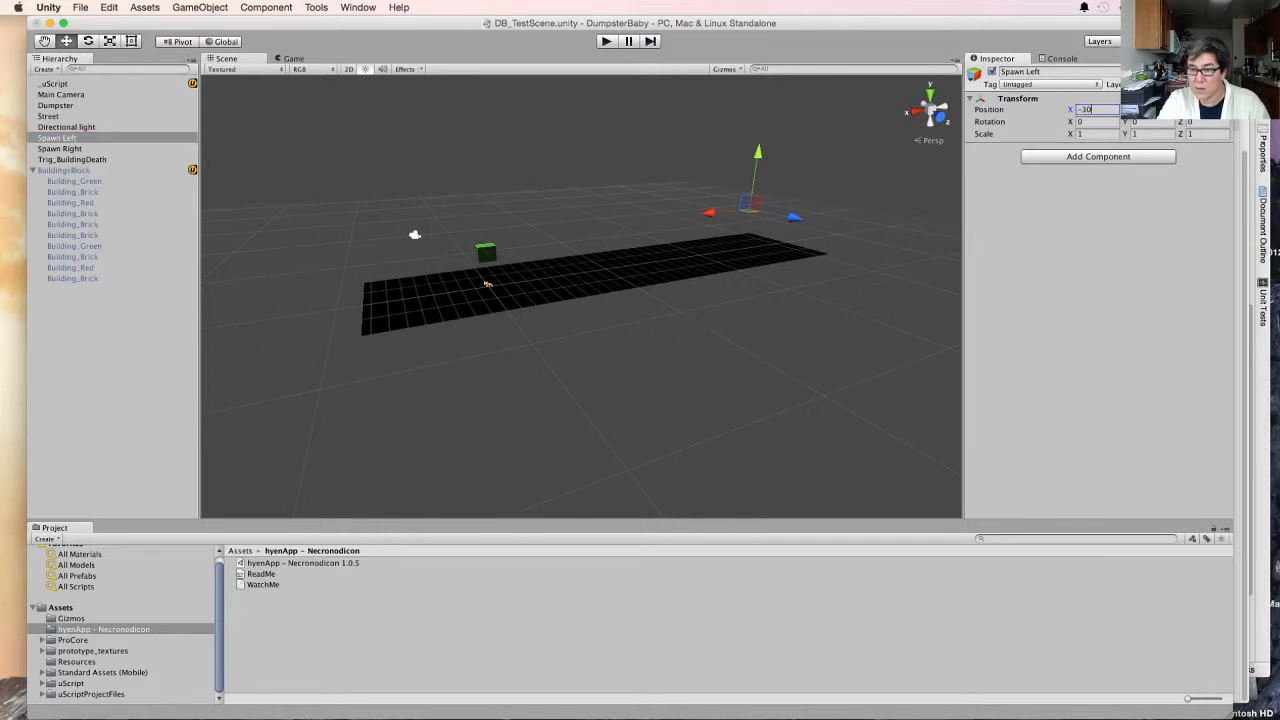
pyautogui.write('-60')
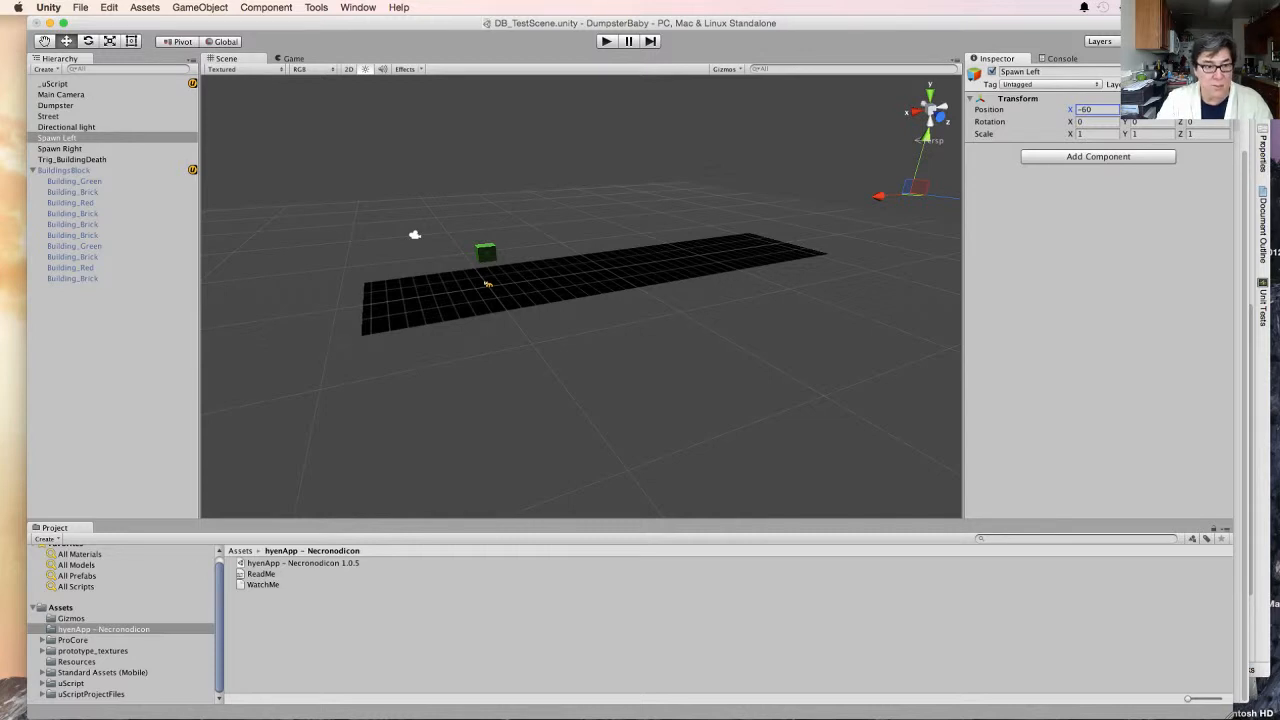
# - Reactivate BuildingsBlock to set Time_Building Move to 4.5 and Dist_move_bldg X to 120, deactivate it again, and test-run the game
pyautogui.click(64, 170)
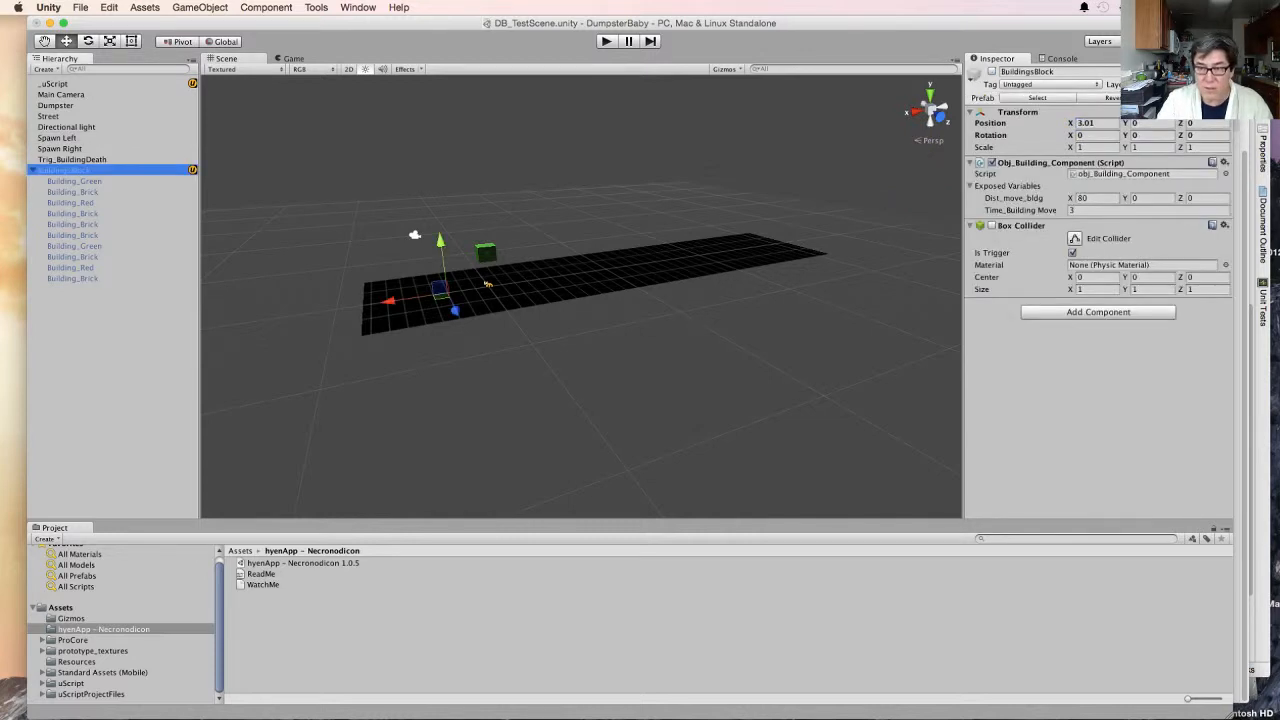
pyautogui.click(992, 72)
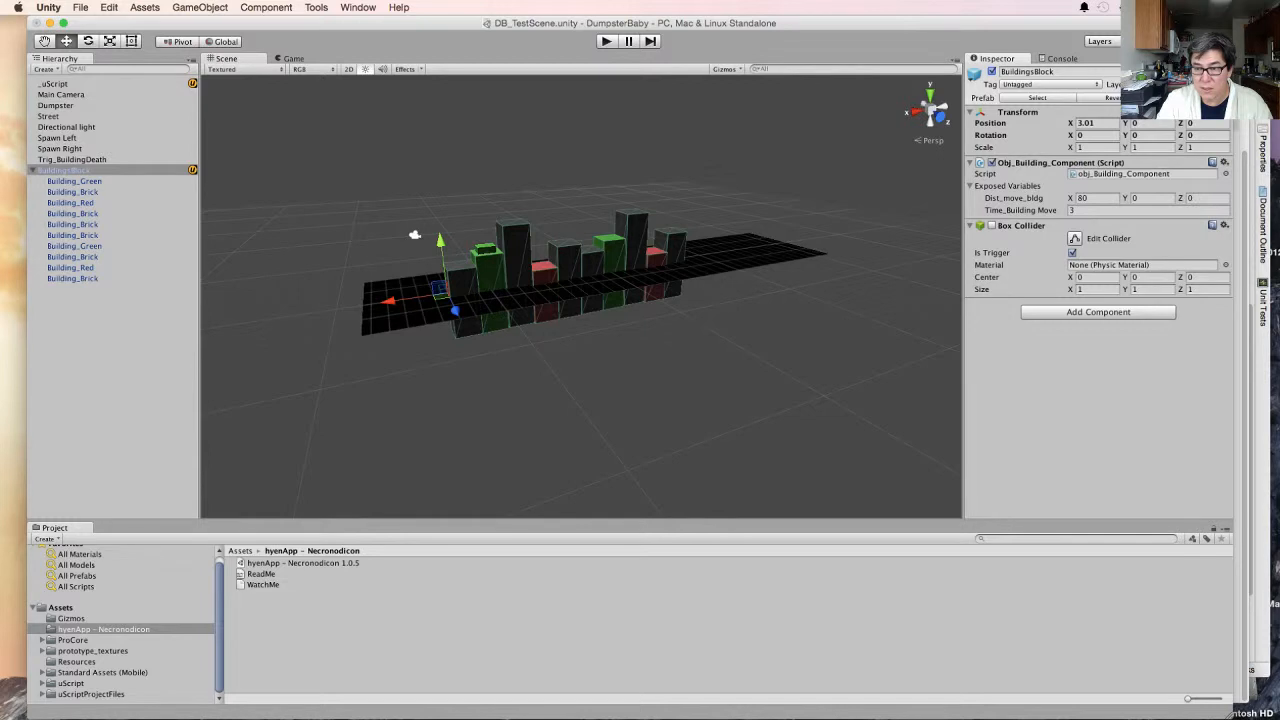
pyautogui.click(1088, 210)
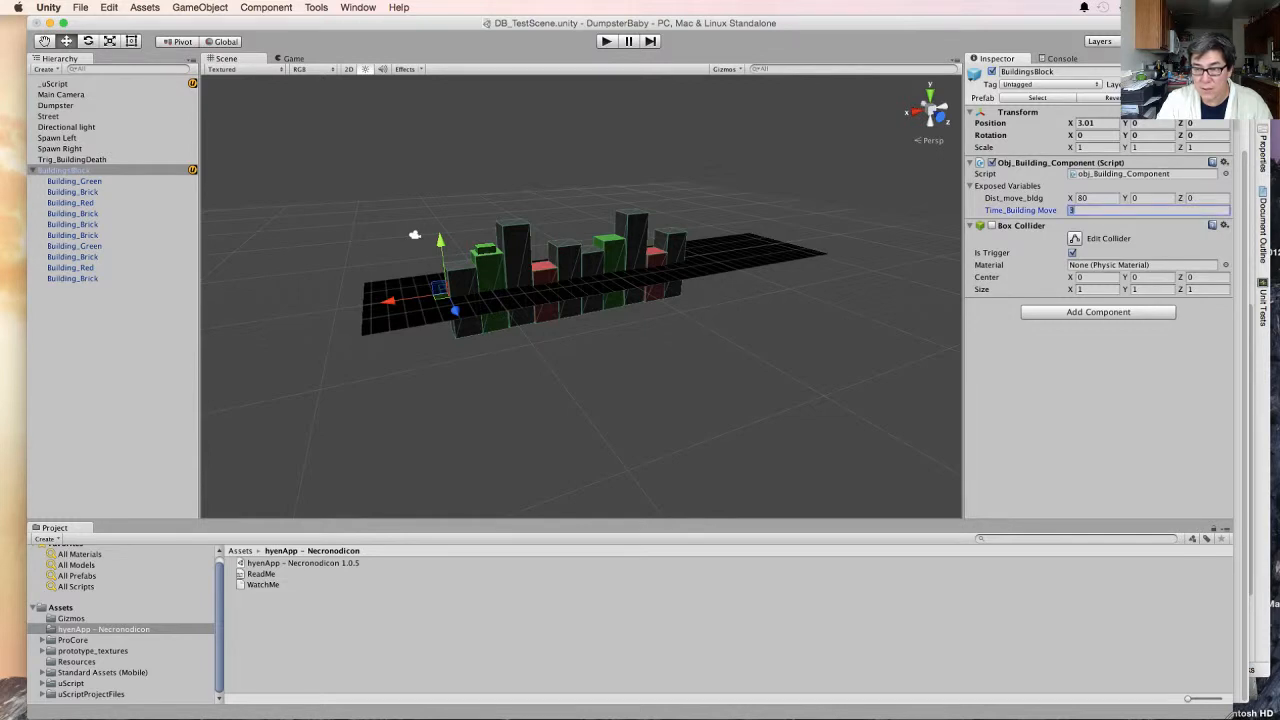
pyautogui.click(1090, 198)
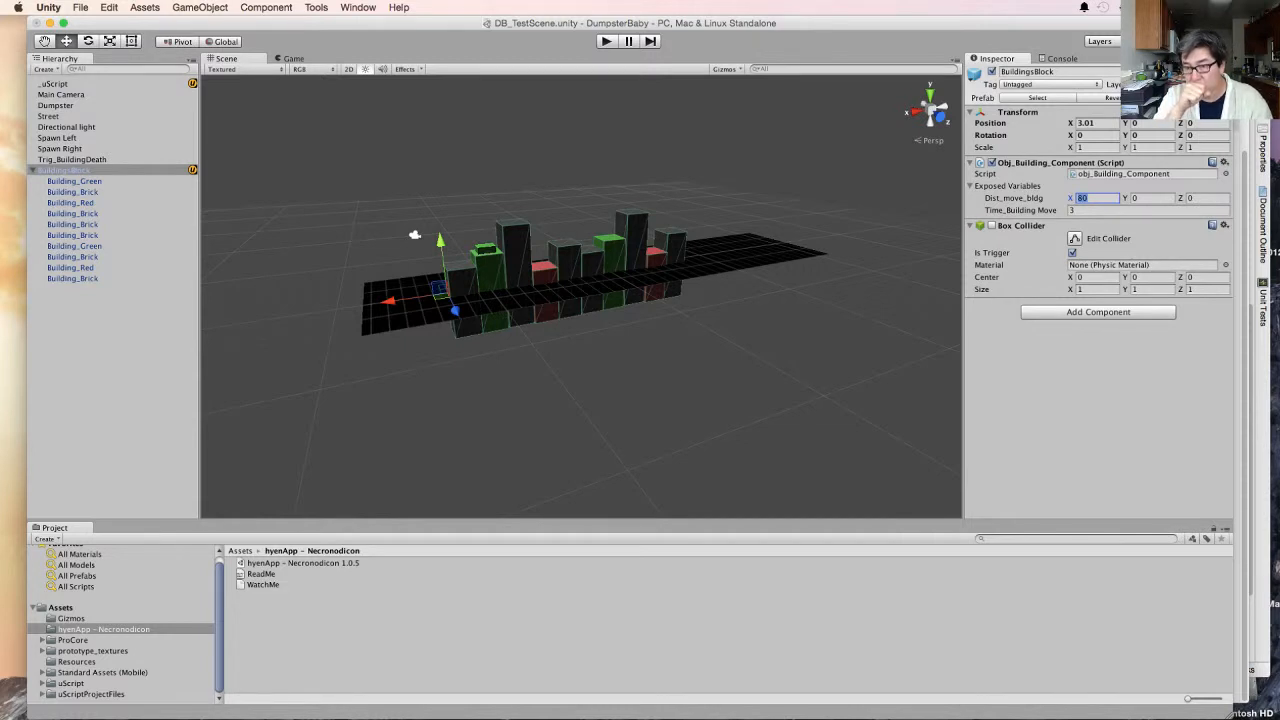
pyautogui.click(1088, 210)
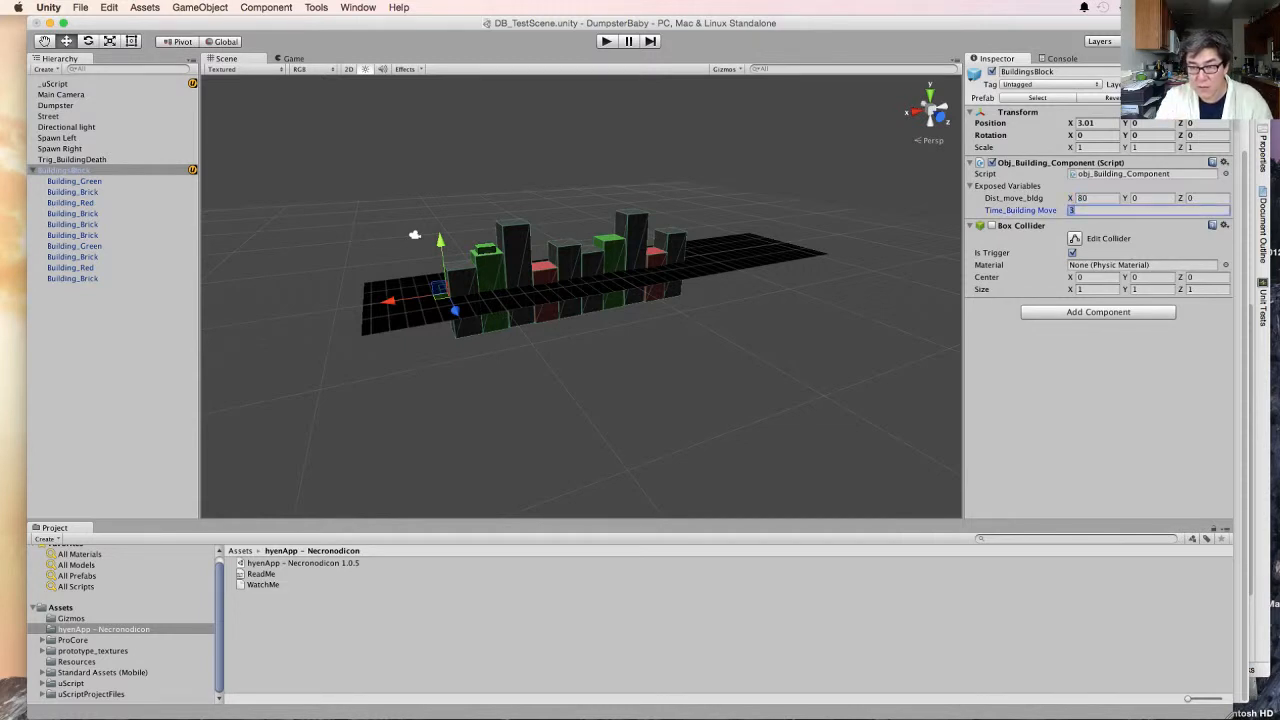
pyautogui.write('4.5')
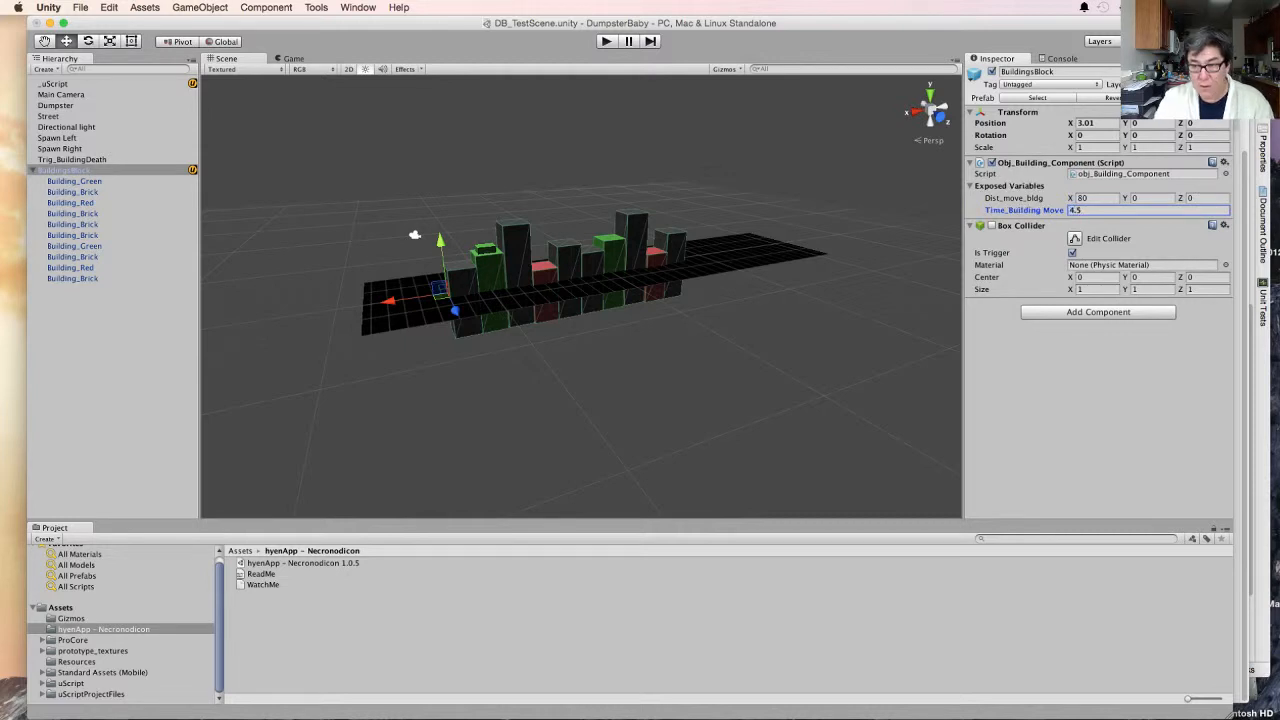
pyautogui.click(1088, 198)
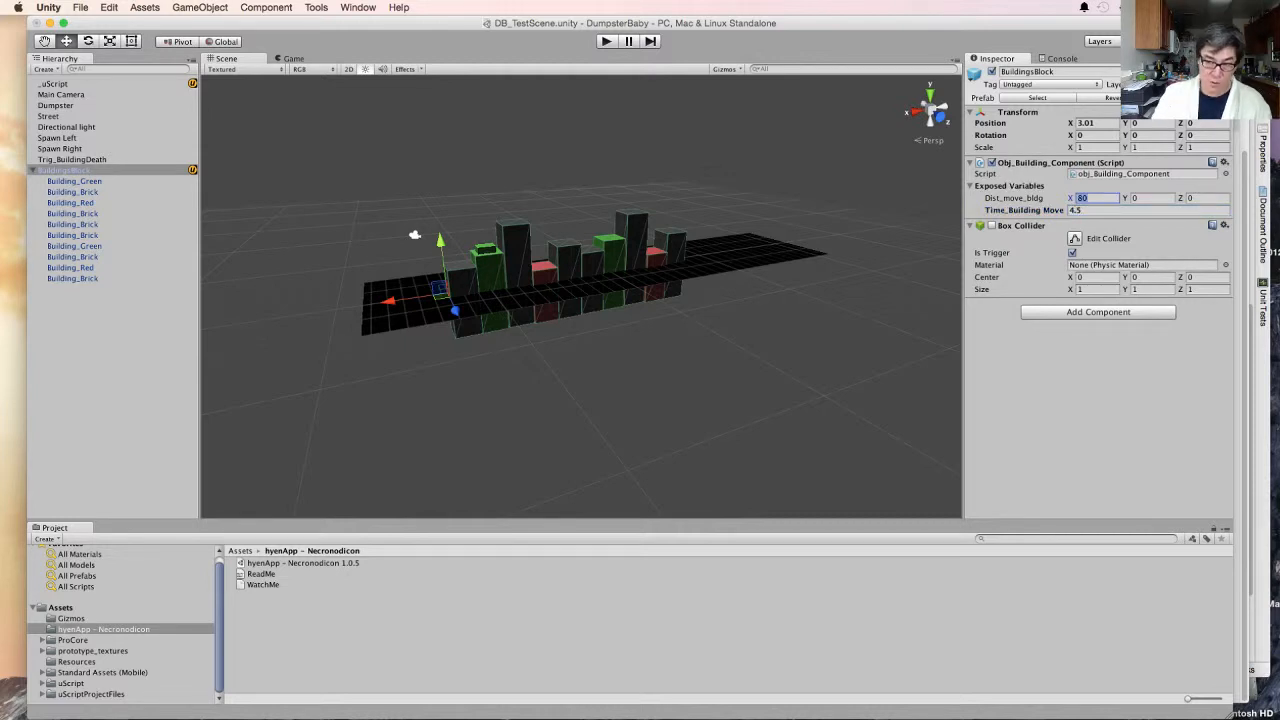
pyautogui.write('120')
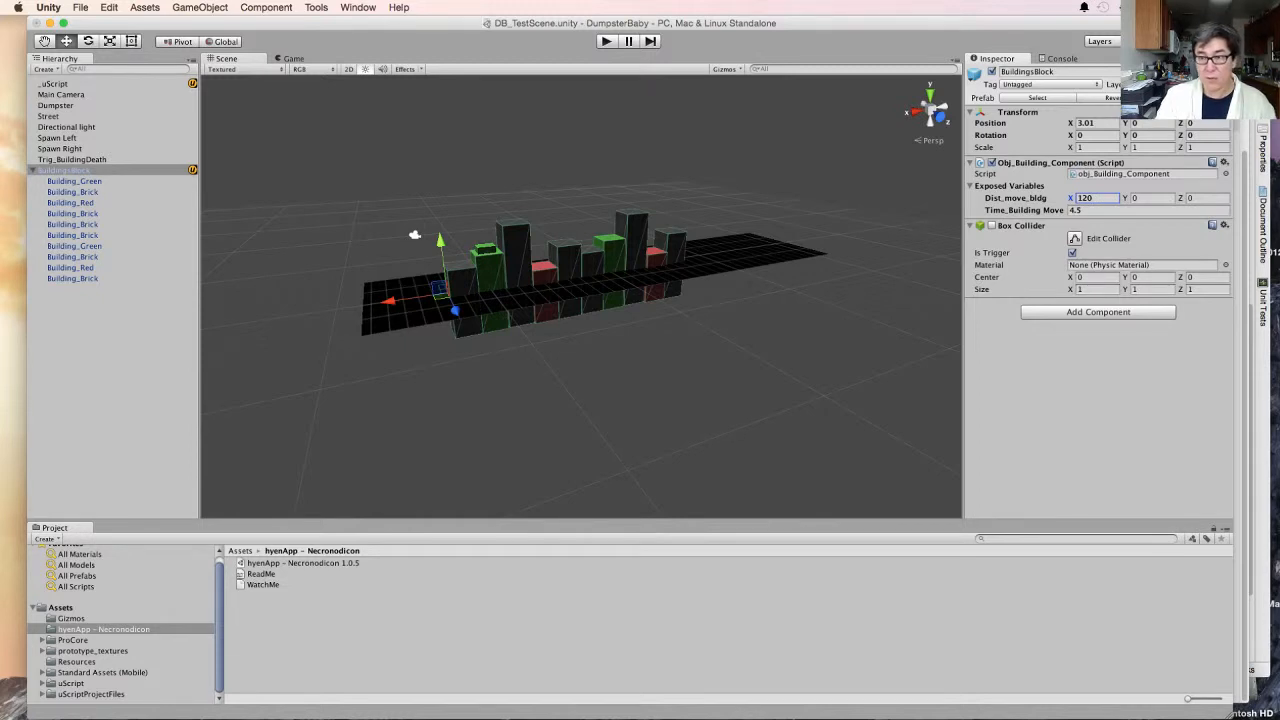
pyautogui.press('Return')
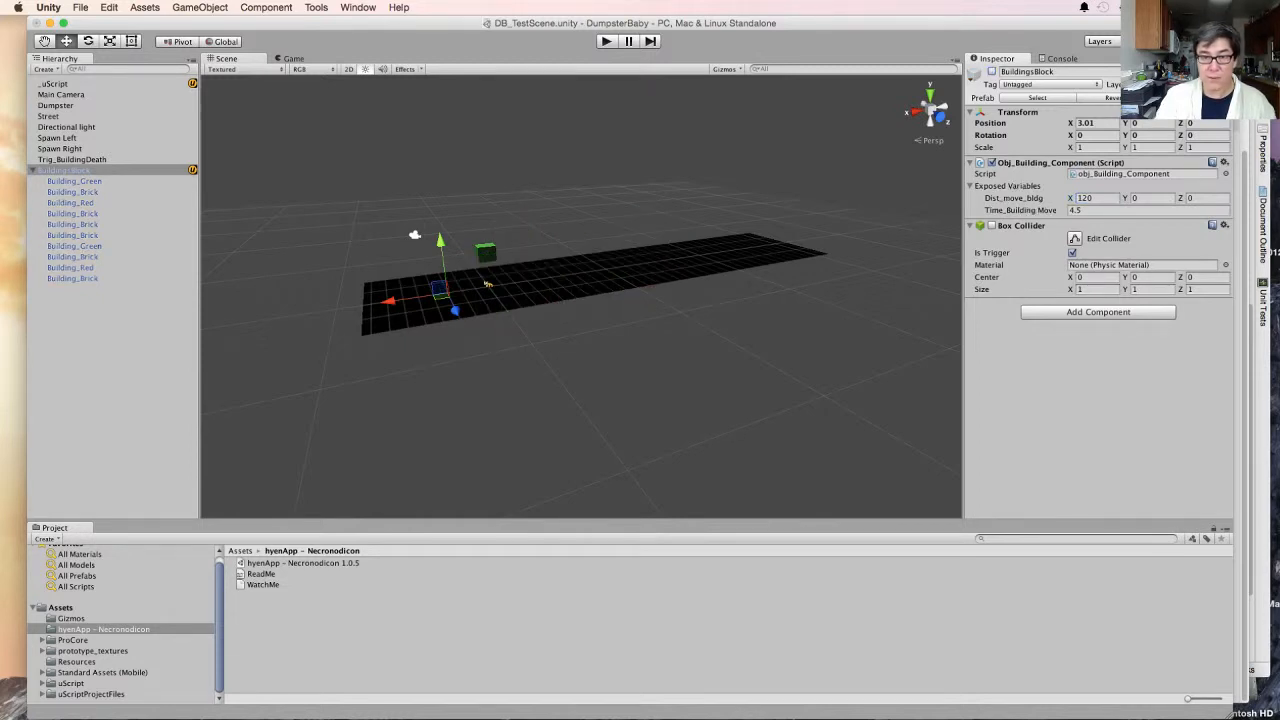
pyautogui.press('super+p')
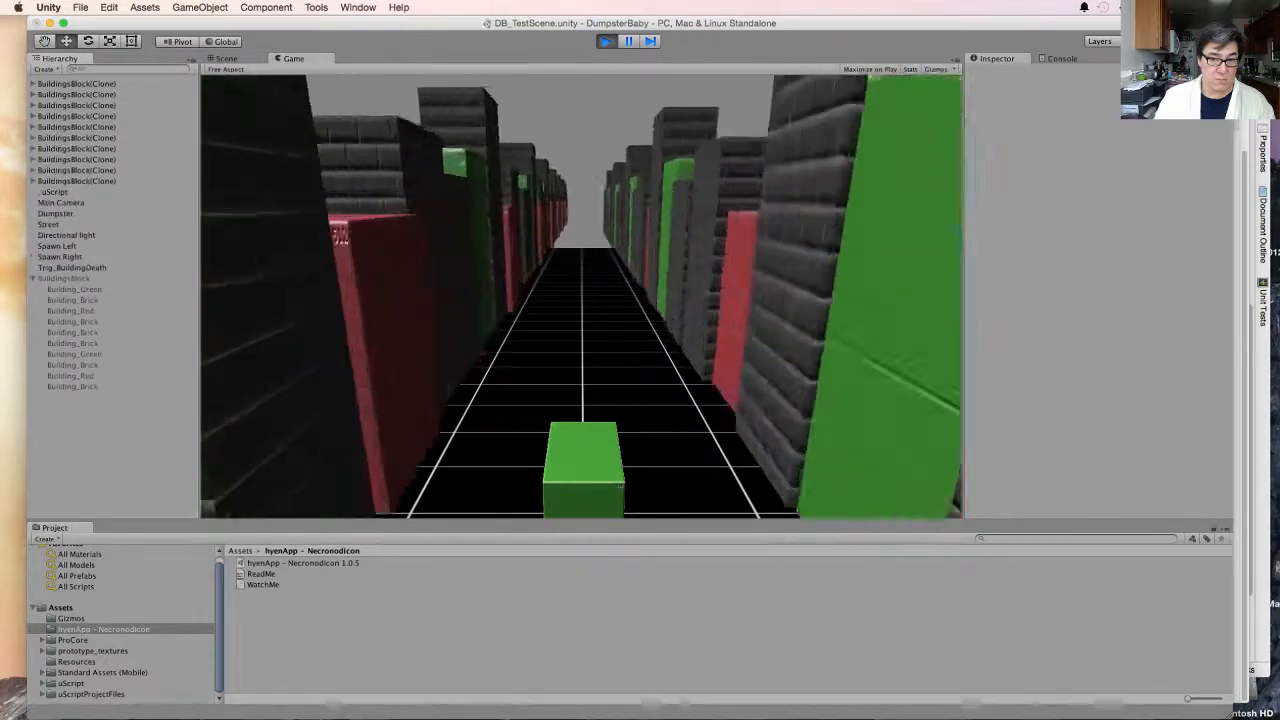
pyautogui.press('super+p')
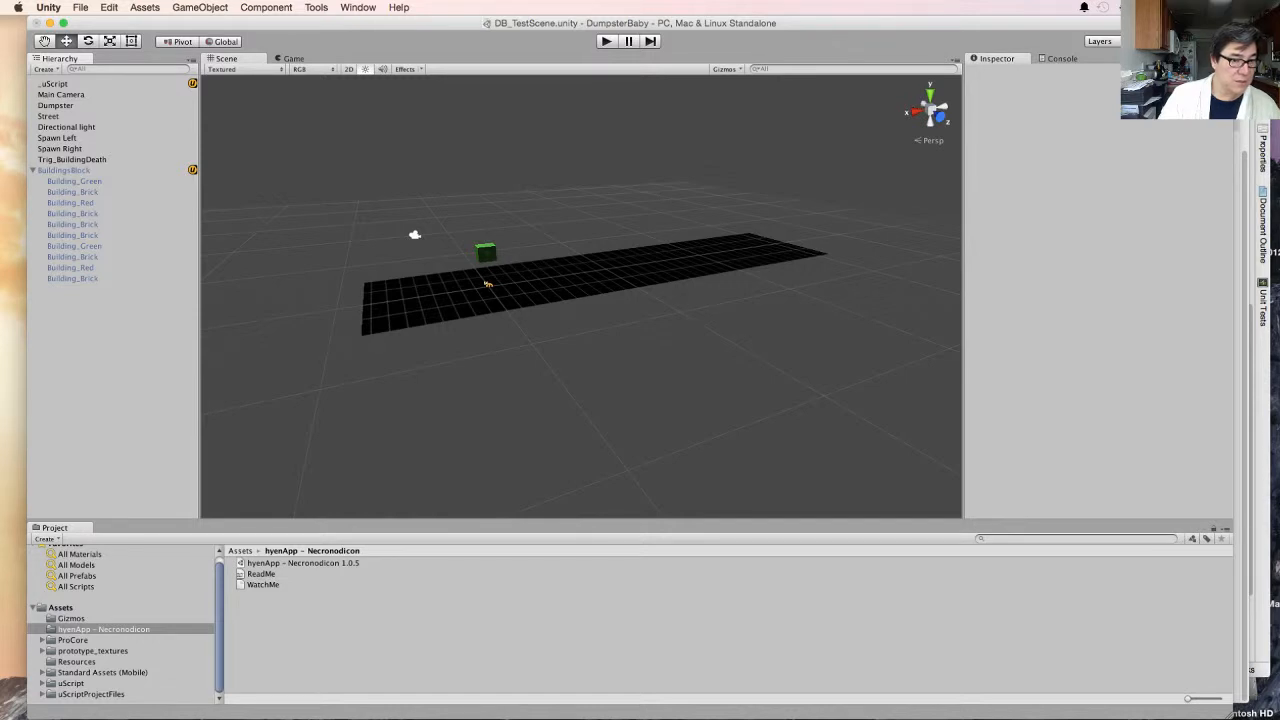
# - Set the X position of the Spawn Right object to -60 and test-run the game
pyautogui.click(57, 138)
pyautogui.click(60, 149)
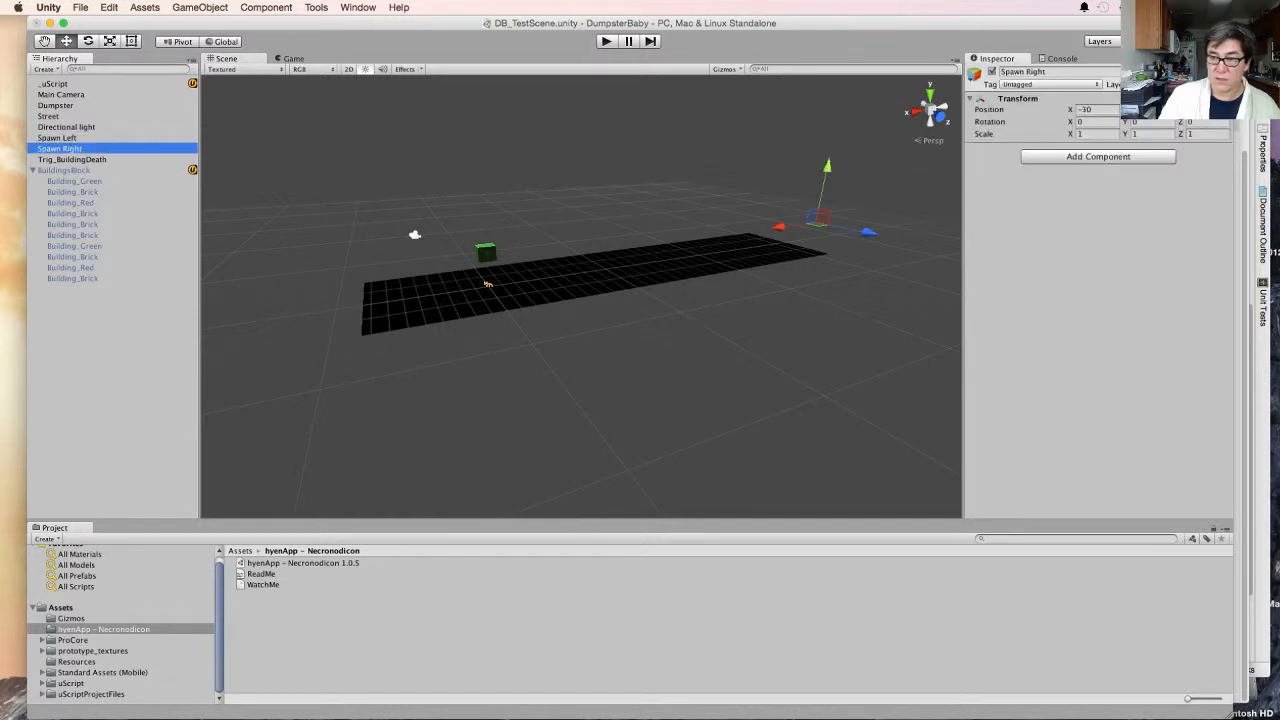
pyautogui.click(1092, 110)
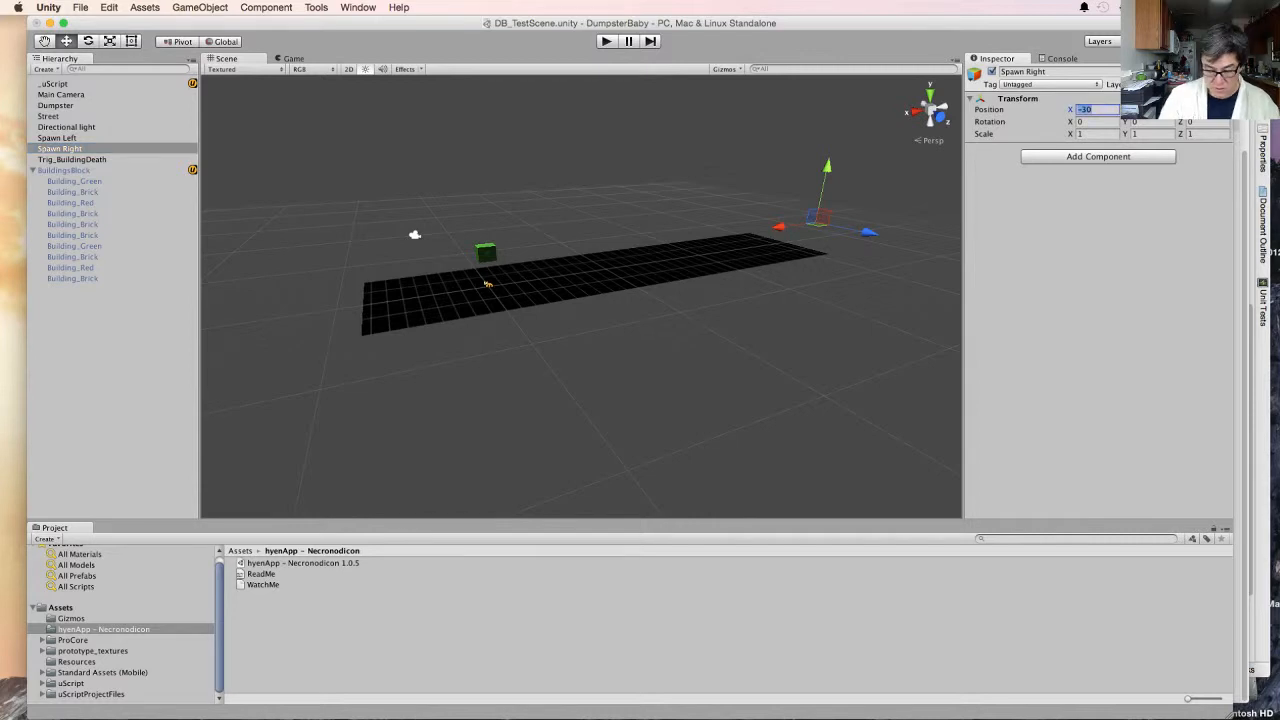
pyautogui.write('-60')
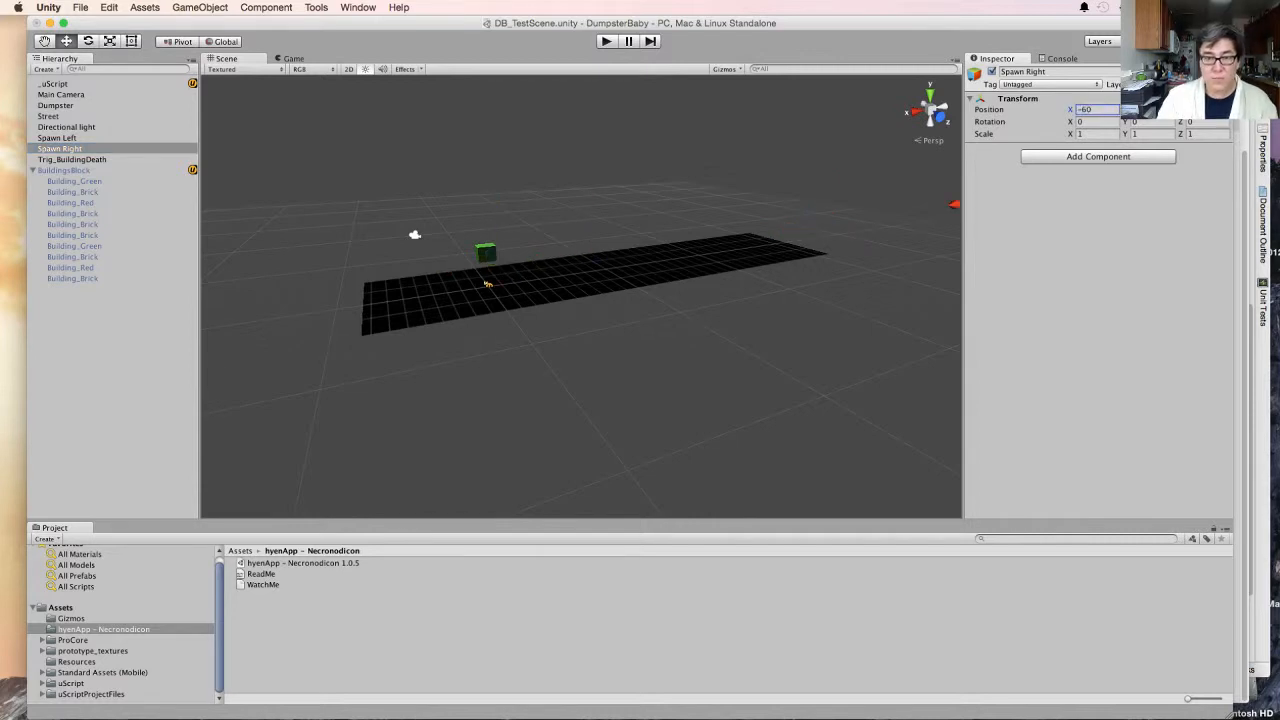
pyautogui.press('super+p')
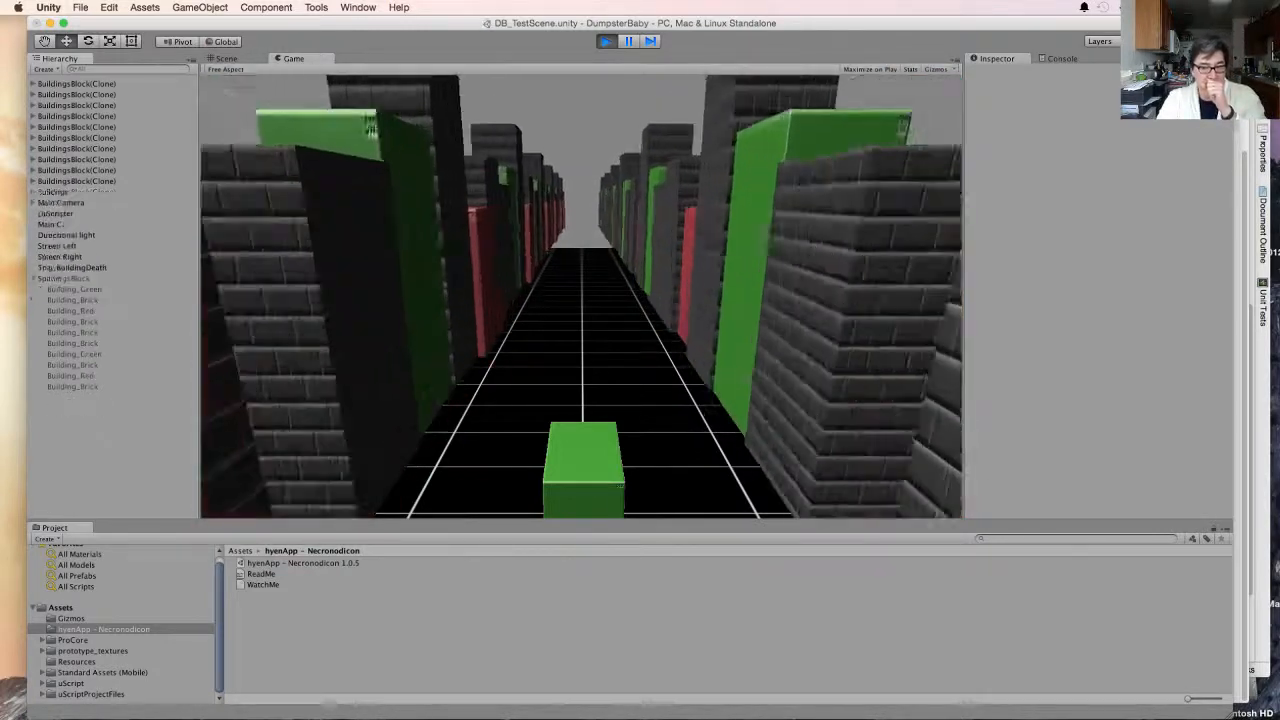
pyautogui.press('super+p')
# - Move Spawn Left and Spawn Right slightly outward along the Z axis, away from the street's centre line
pyautogui.click(60, 149)
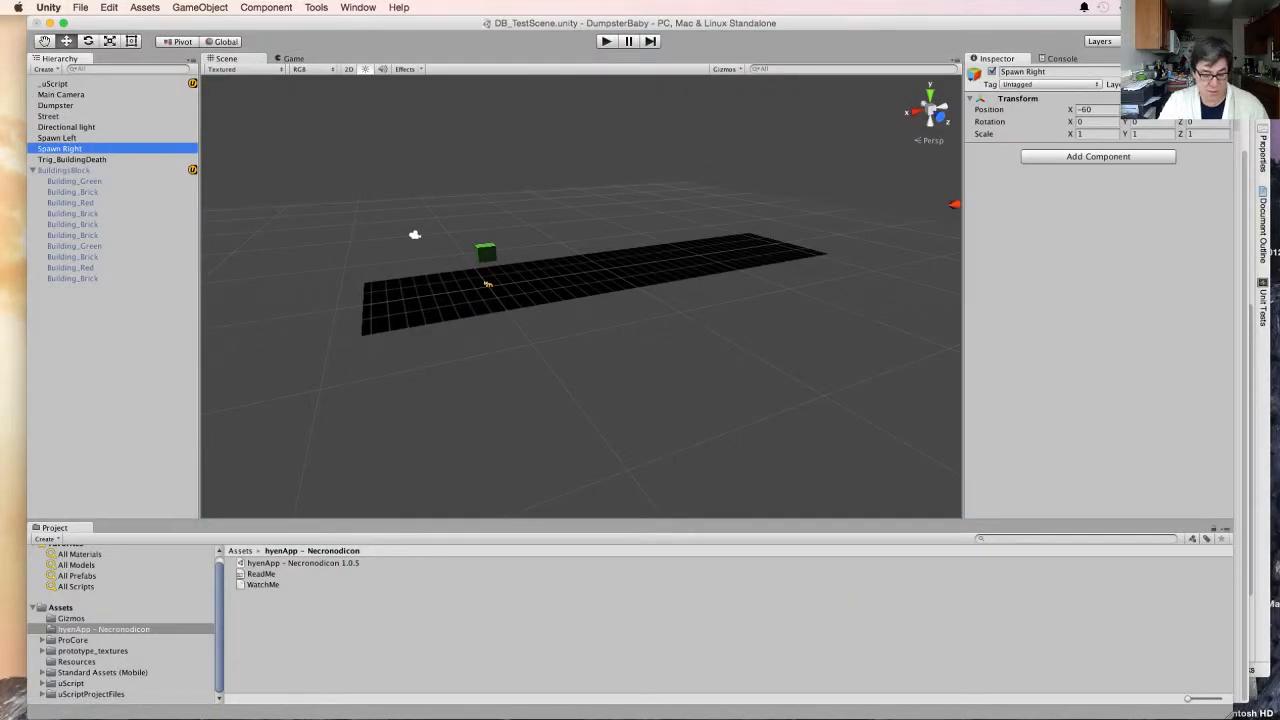
pyautogui.keyDown('alt'); pyautogui.moveTo(480, 290); pyautogui.dragTo(735, 330); pyautogui.keyUp('alt')
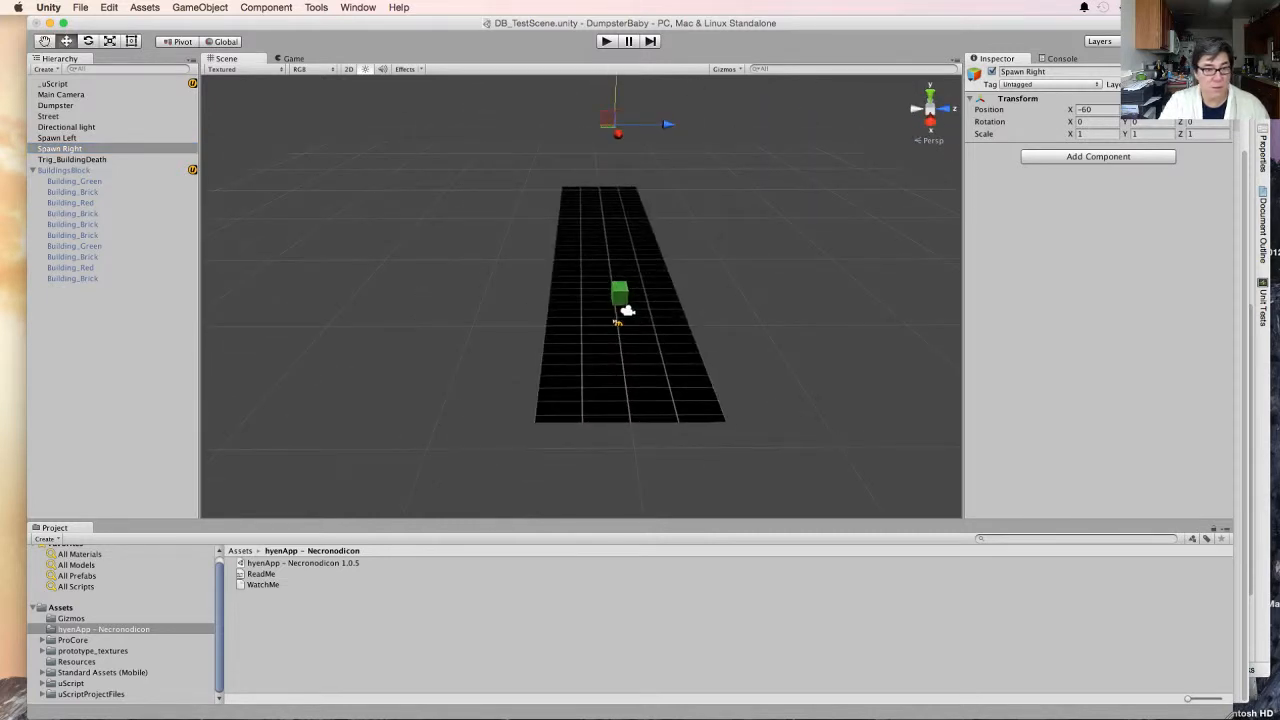
pyautogui.click(57, 138)
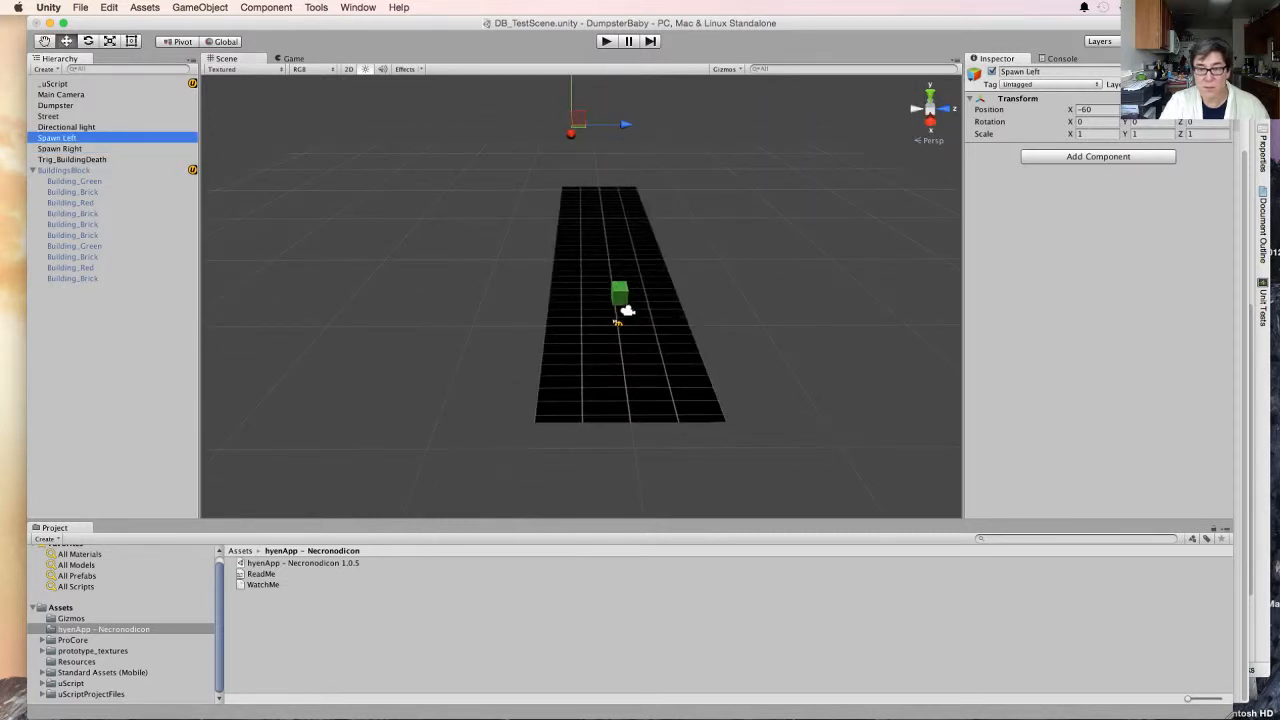
pyautogui.moveTo(625, 124)
pyautogui.mouseDown()
pyautogui.moveTo(594, 124)
pyautogui.moveTo(636, 124)
pyautogui.moveTo(605, 124)
pyautogui.mouseUp()
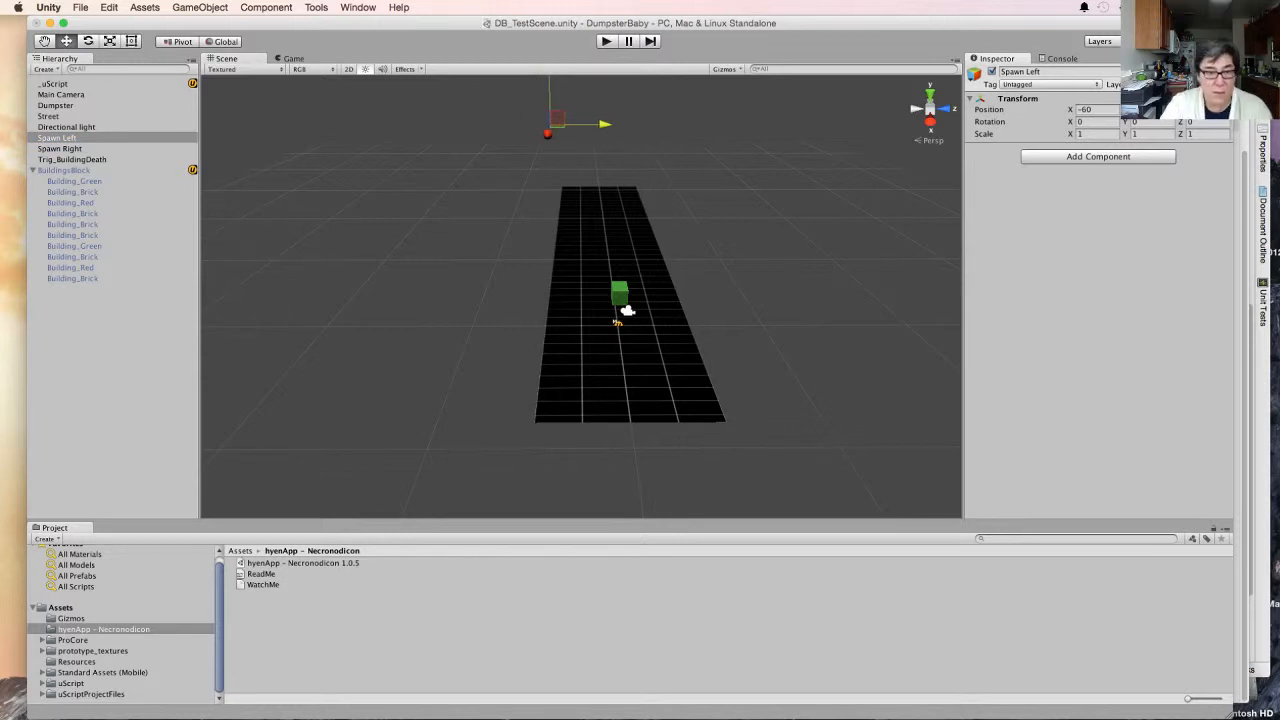
pyautogui.click(62, 149)
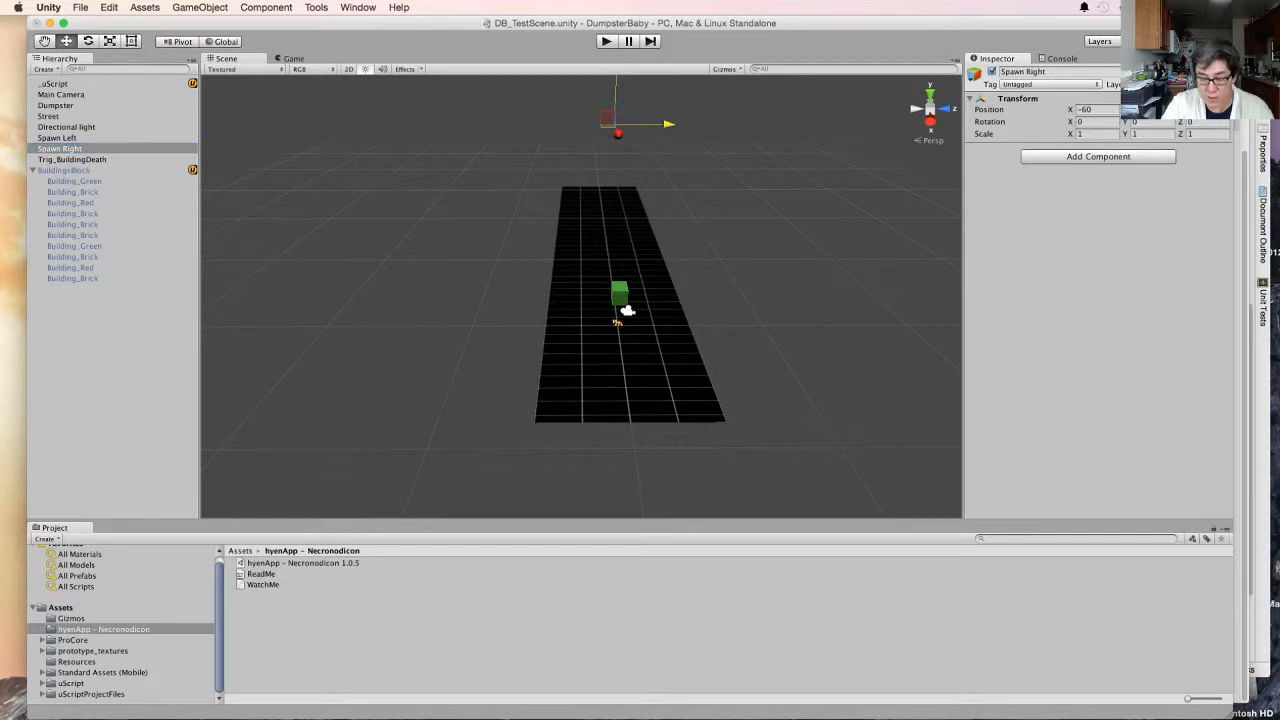
pyautogui.moveTo(668, 124); pyautogui.dragTo(690, 124)
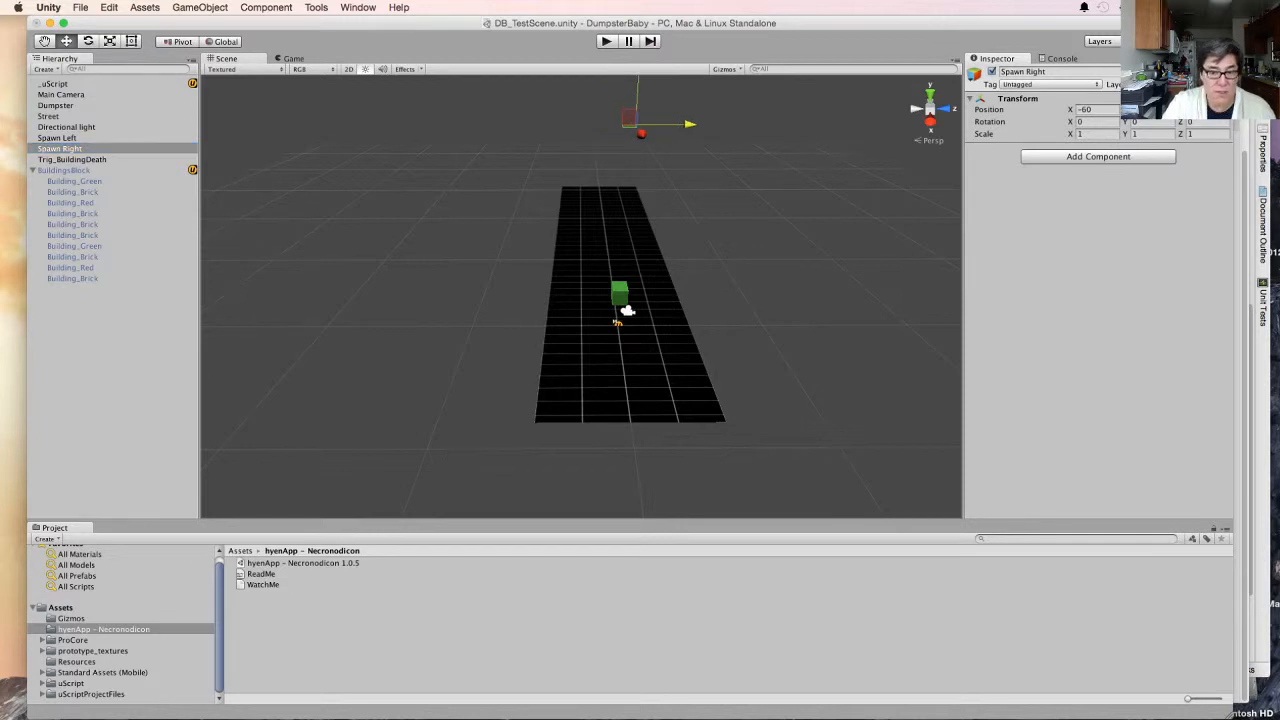
# - Stretch the Street along the X axis to a scale of about 11.8 and move it to about X -51.8
pyautogui.click(642, 285)
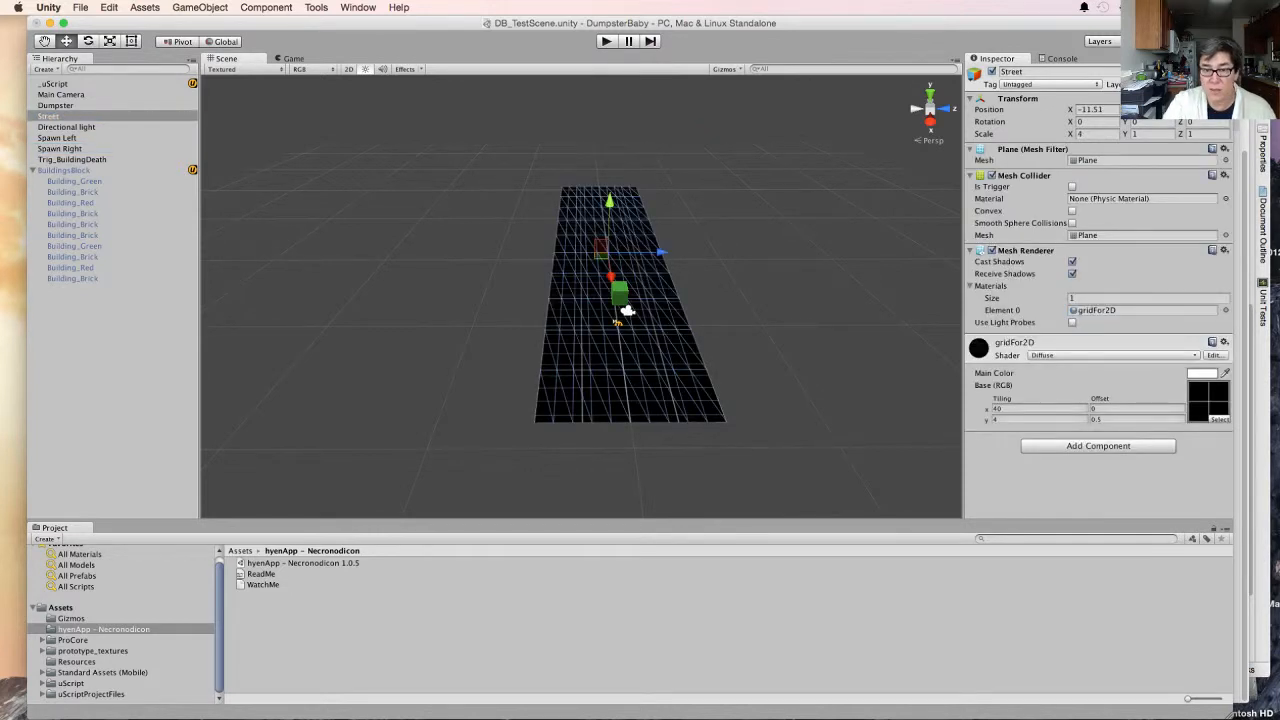
pyautogui.keyDown('alt'); pyautogui.moveTo(690, 345); pyautogui.dragTo(470, 305); pyautogui.keyUp('alt')
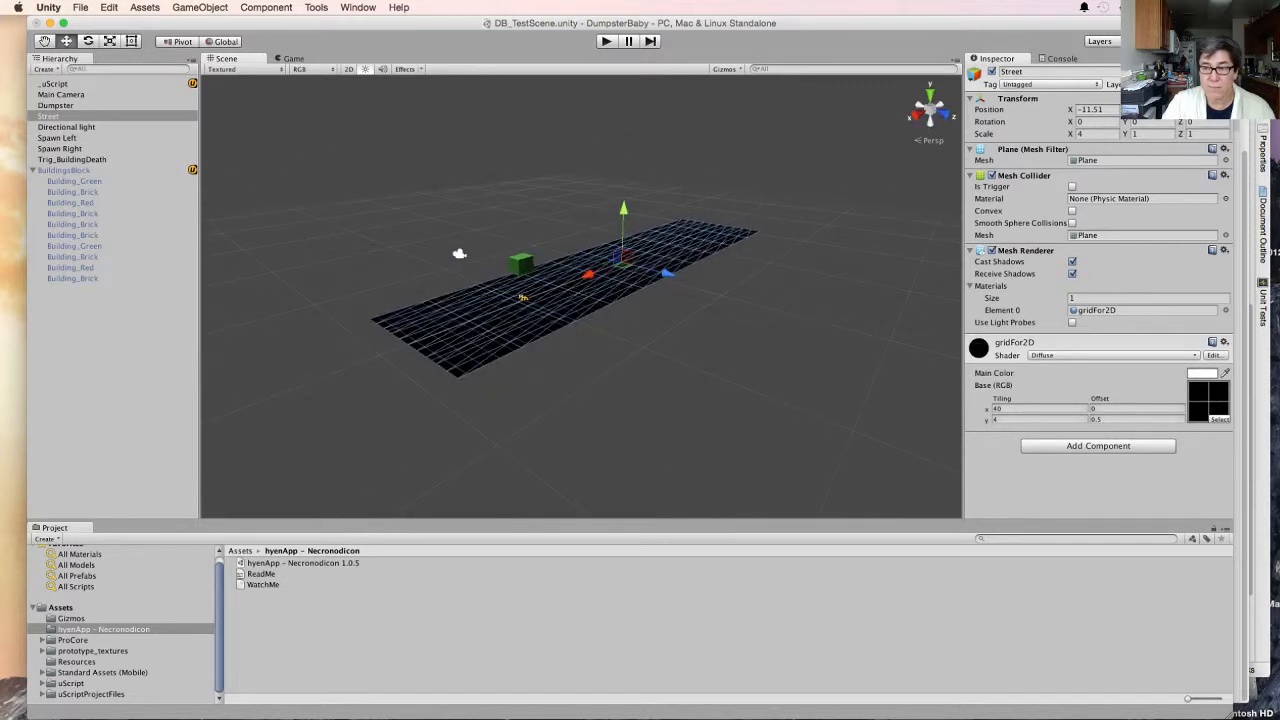
pyautogui.press('r')
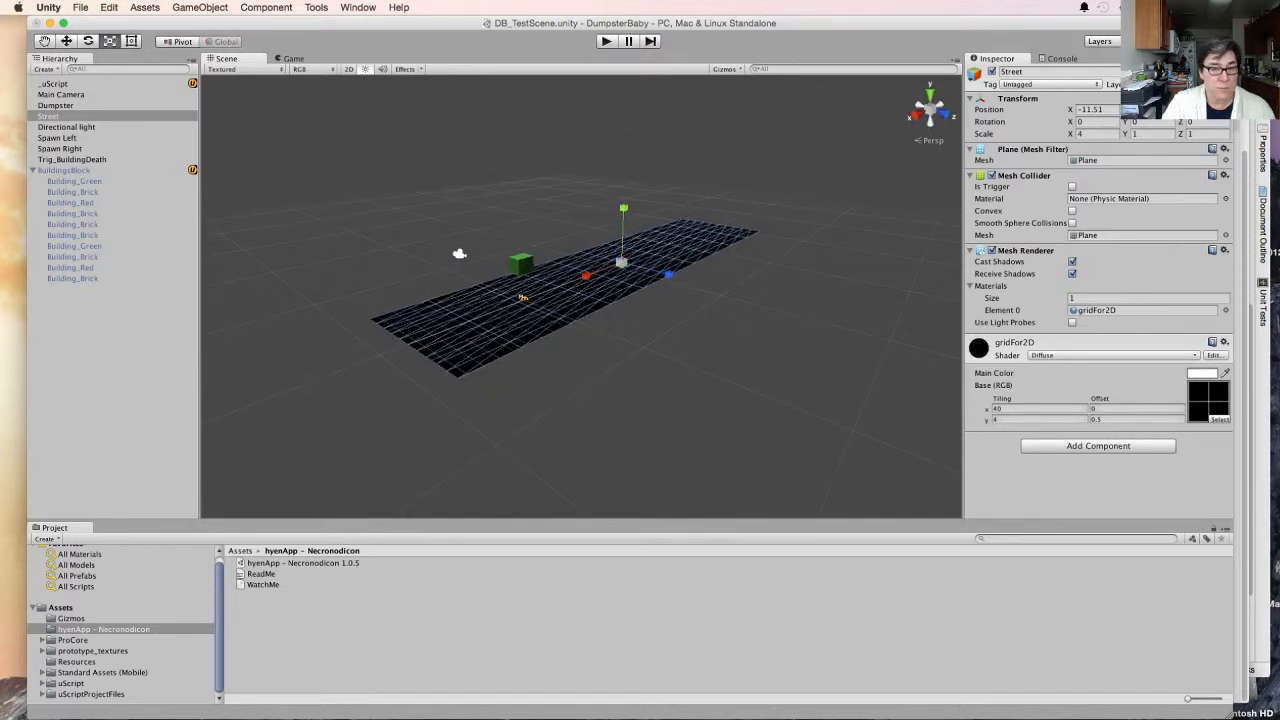
pyautogui.moveTo(585, 276); pyautogui.dragTo(757, 209)
pyautogui.press('w')
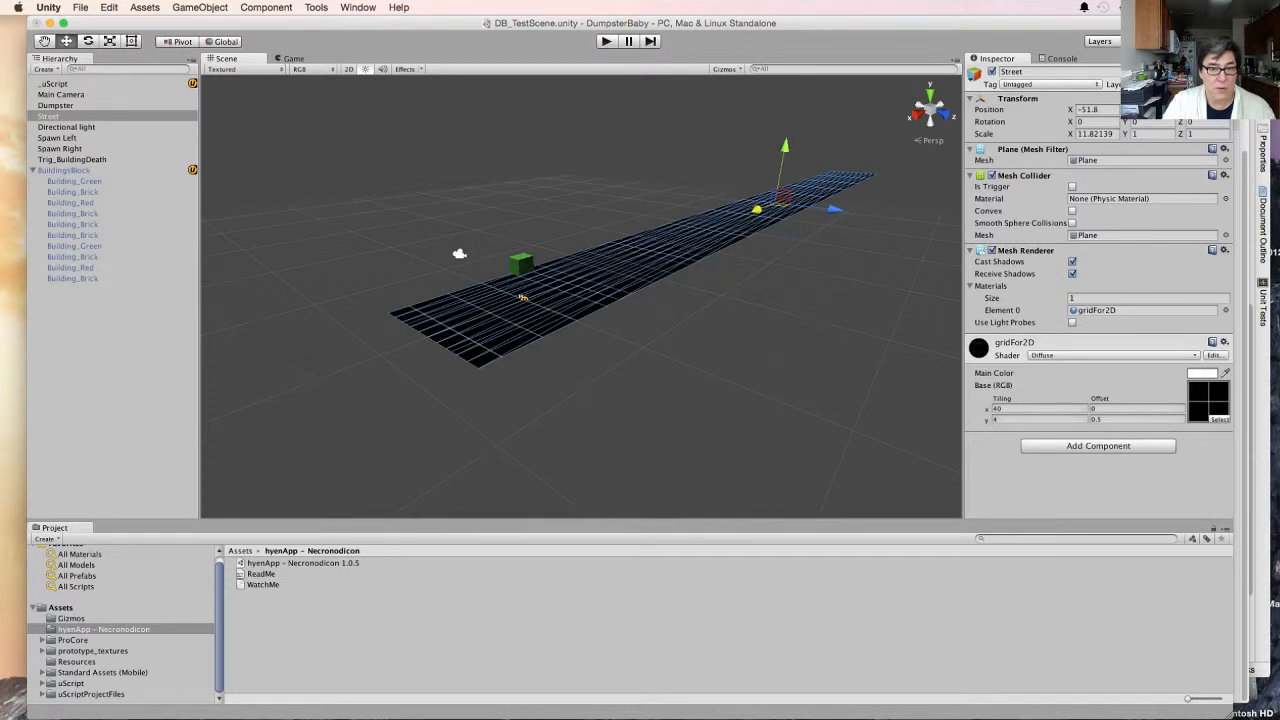
# - Check the stretched street from the game camera and shift it slightly along X to about -50.2
pyautogui.press('super+2')
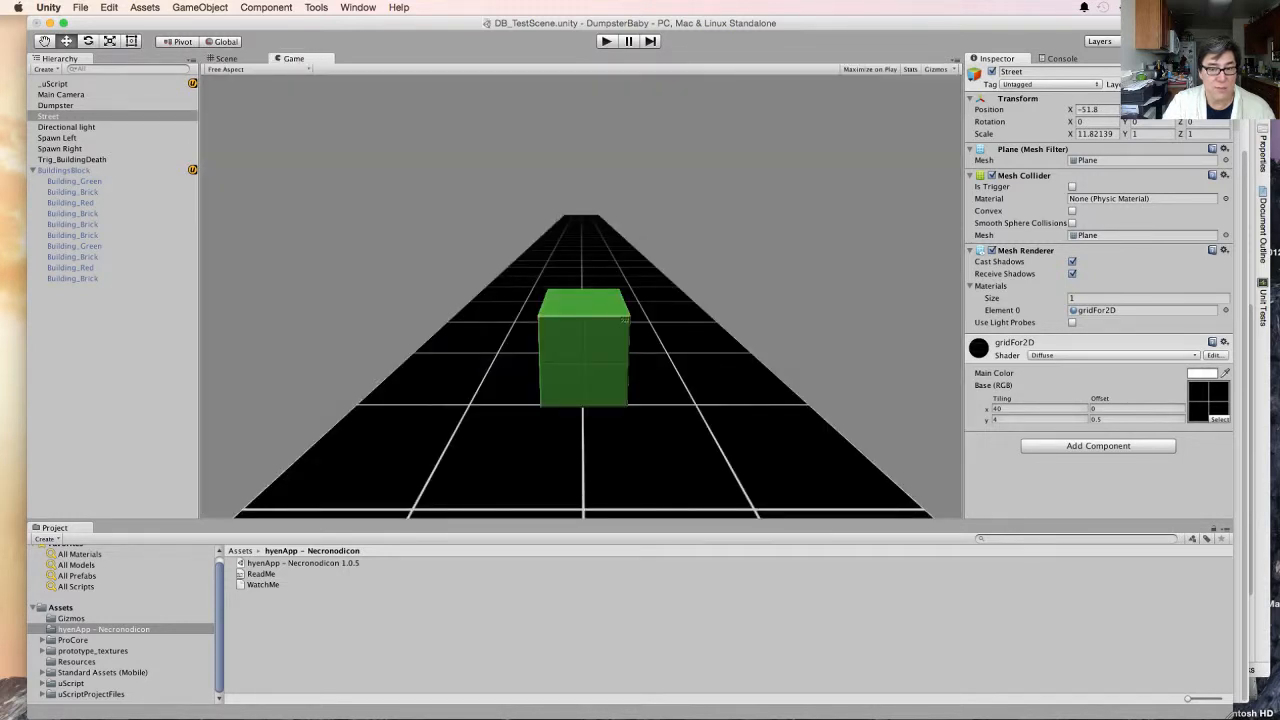
pyautogui.press('super+1')
pyautogui.press('super+2')
pyautogui.press('super+1')
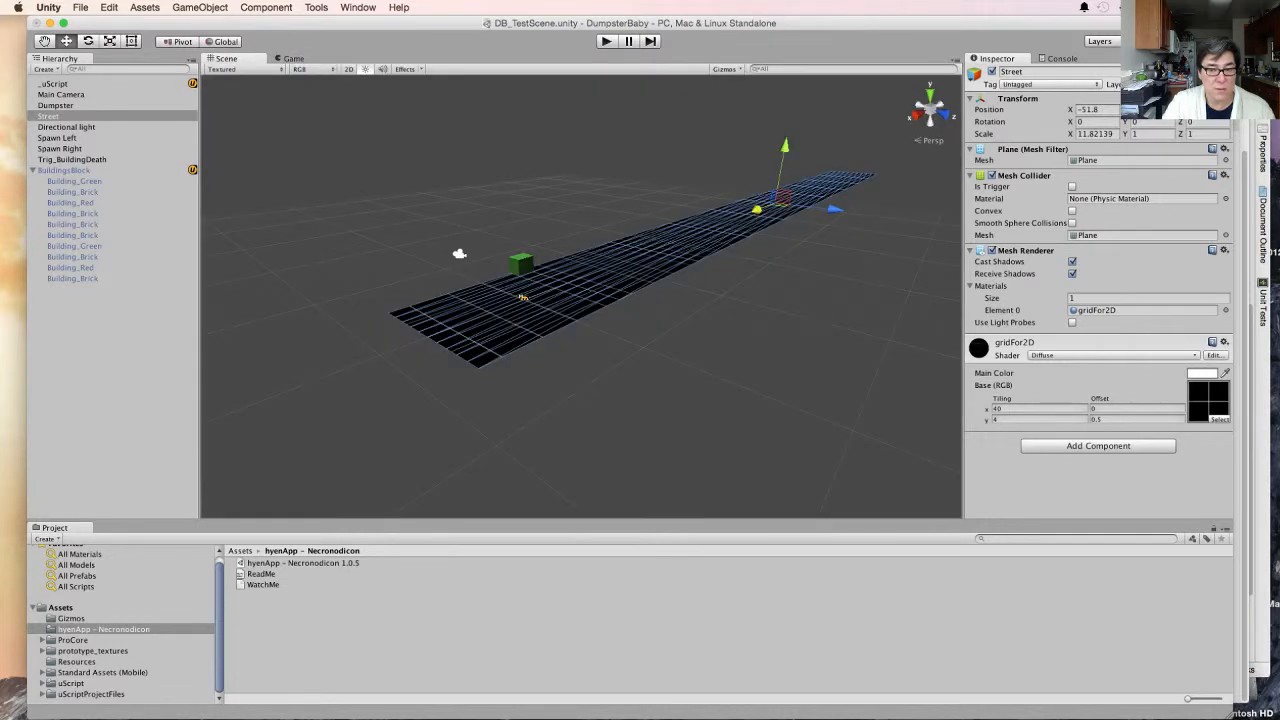
pyautogui.moveTo(757, 209)
pyautogui.mouseDown()
pyautogui.moveTo(768, 204)
pyautogui.moveTo(752, 211)
pyautogui.mouseUp()
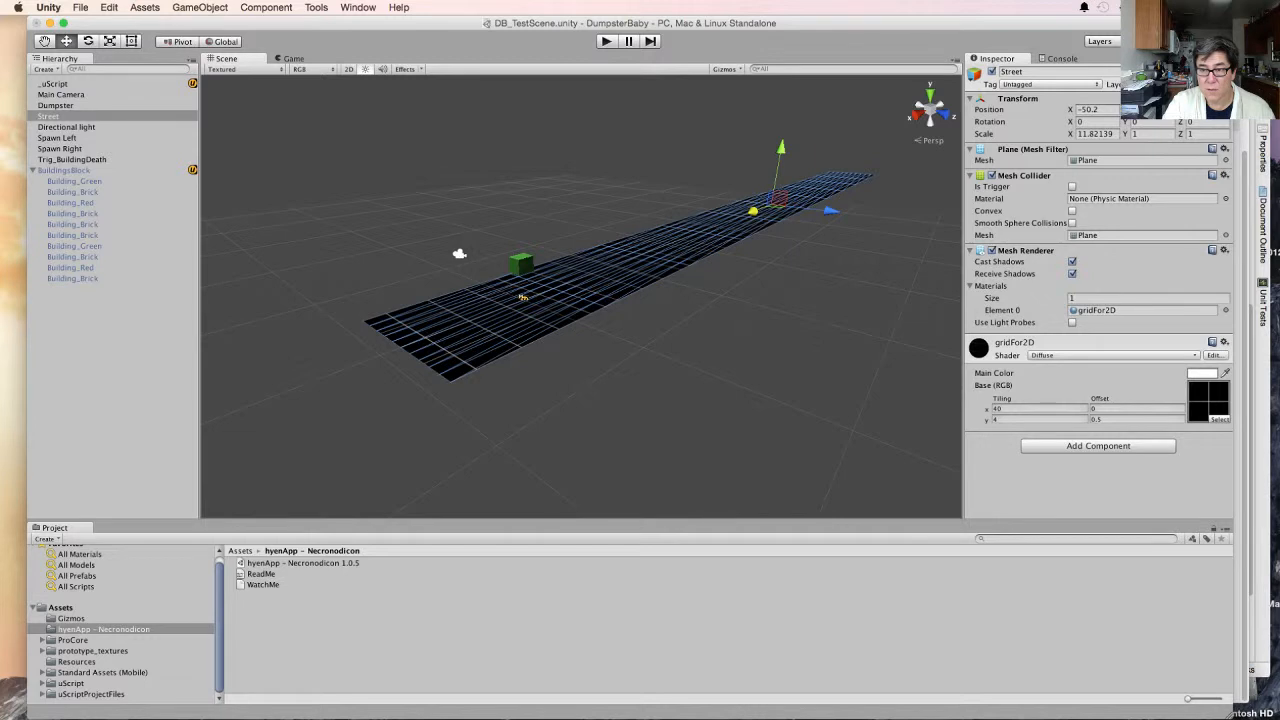
# - Set the Street's X scale to 20, move it along X to about -93.7, and test-run the game
pyautogui.click(1096, 134)
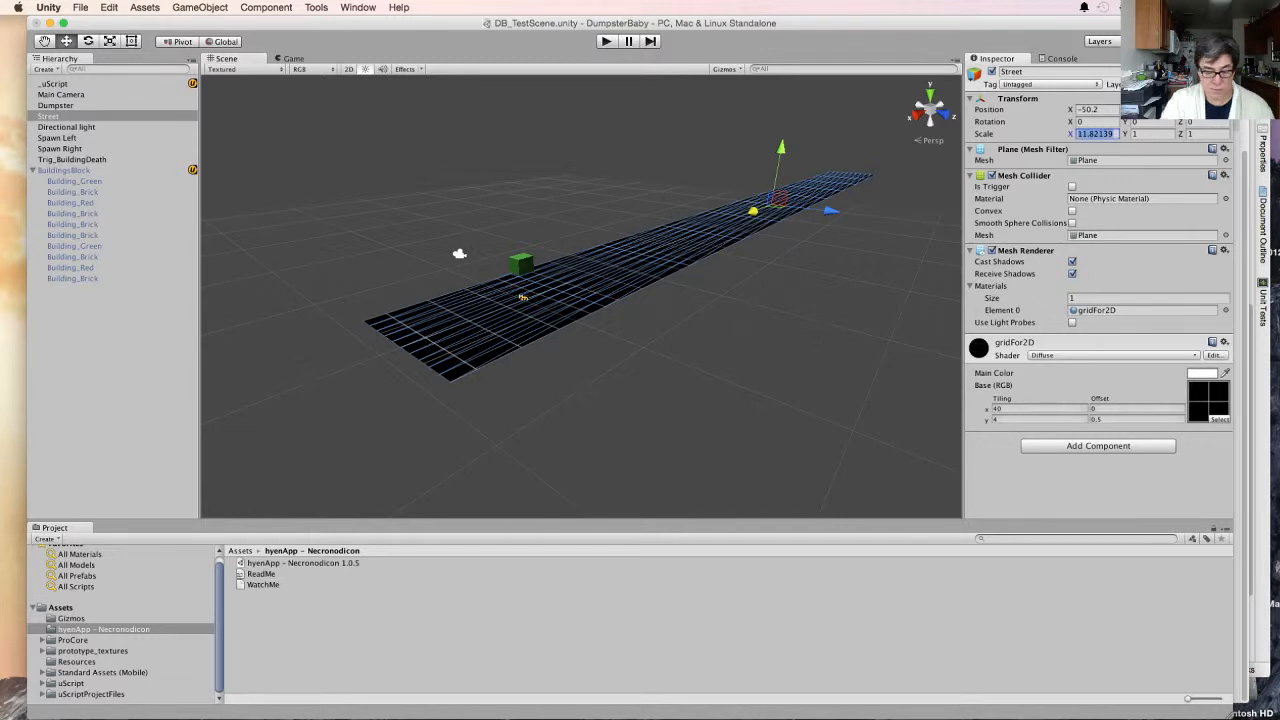
pyautogui.write('20')
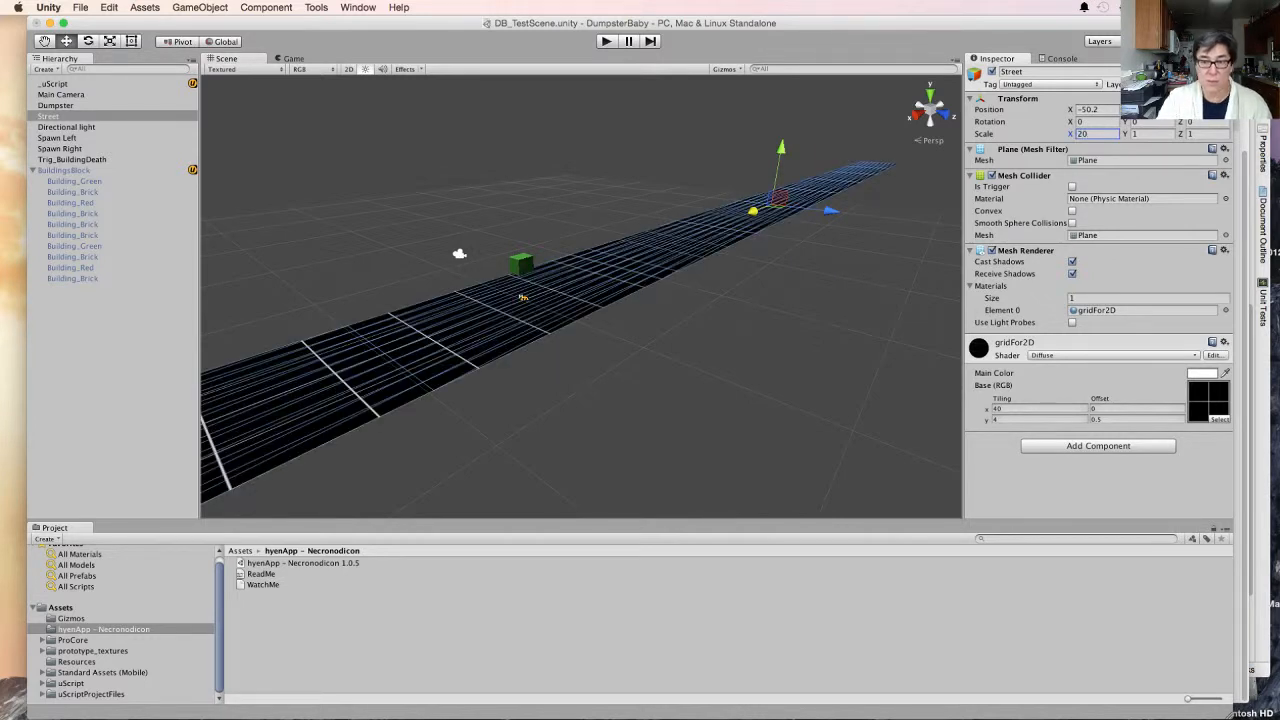
pyautogui.moveTo(752, 211); pyautogui.dragTo(825, 183)
pyautogui.press('super+p')
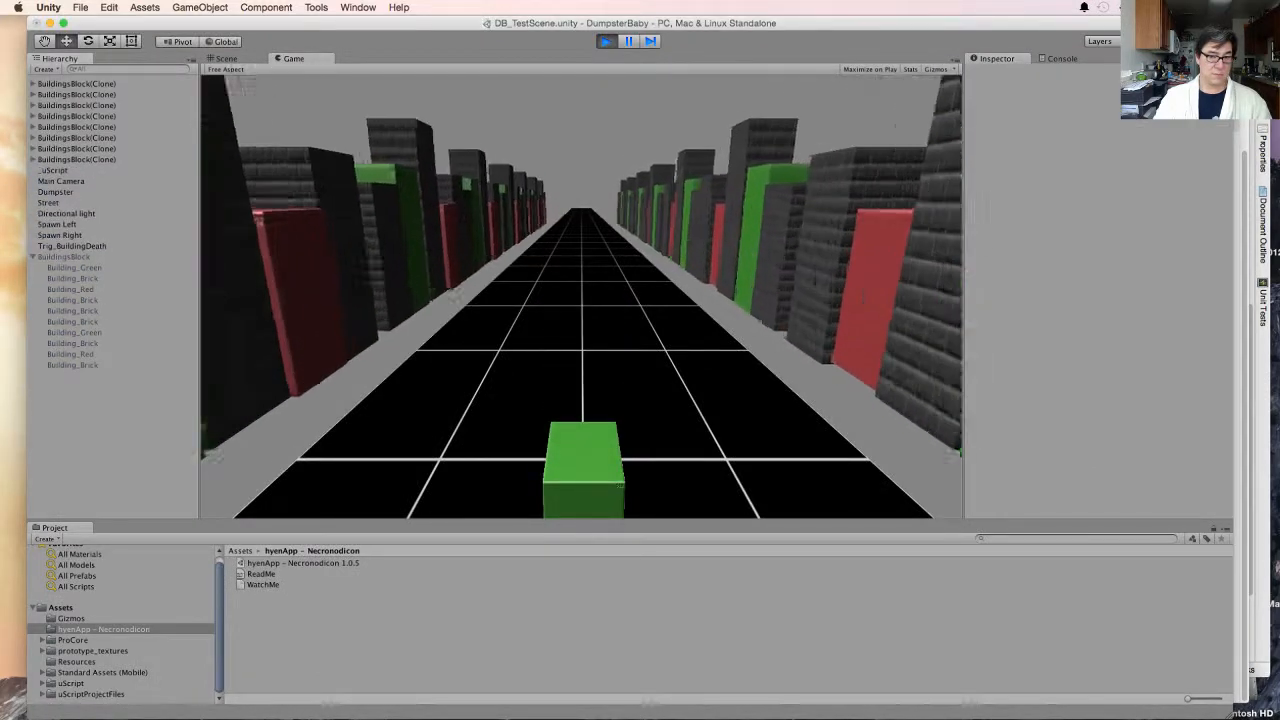
pyautogui.press('super+p')
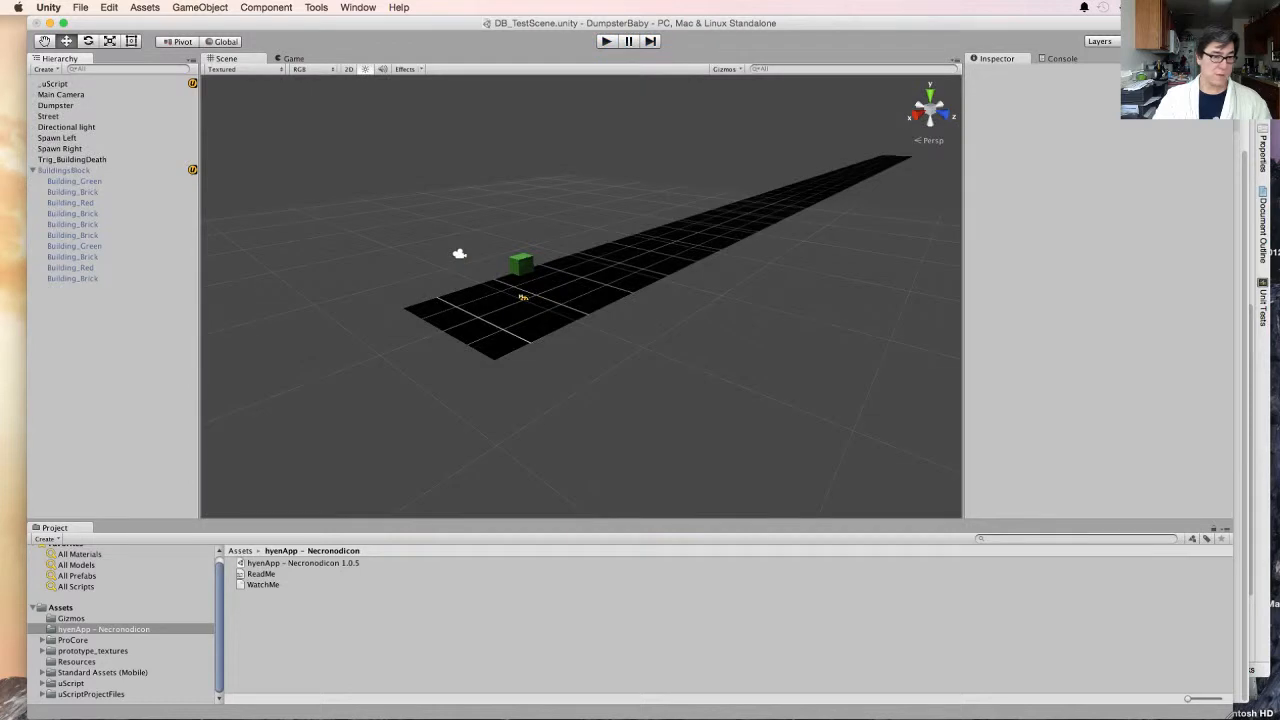
# - Set the Street's Z scale to 4 and test-run the game, watching the building rows in the Scene view as well
pyautogui.click(49, 116)
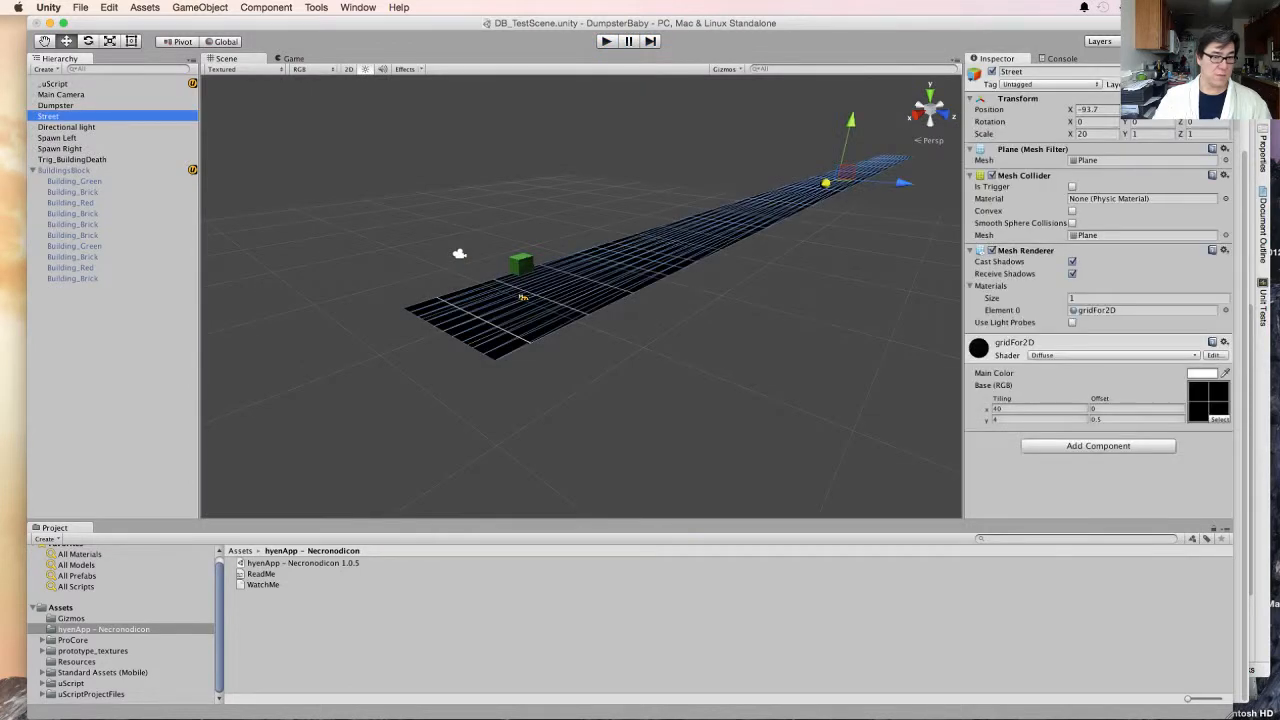
pyautogui.click(1150, 134)
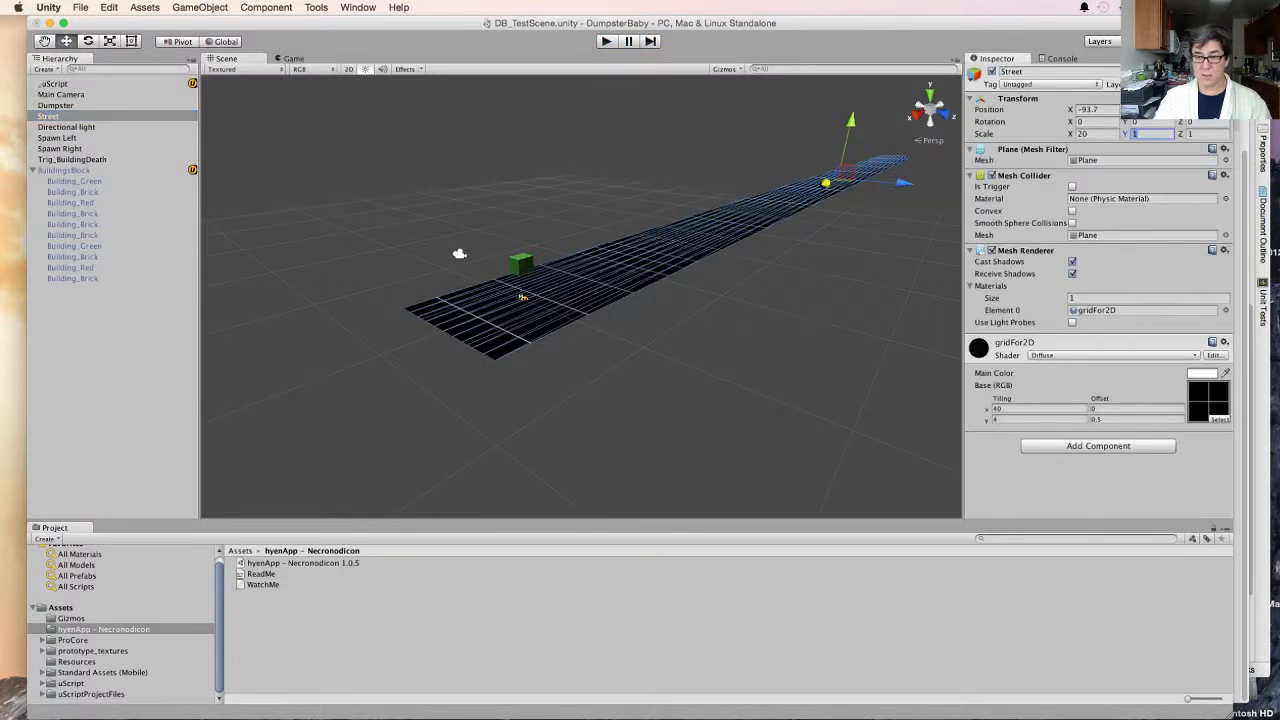
pyautogui.press('Tab')
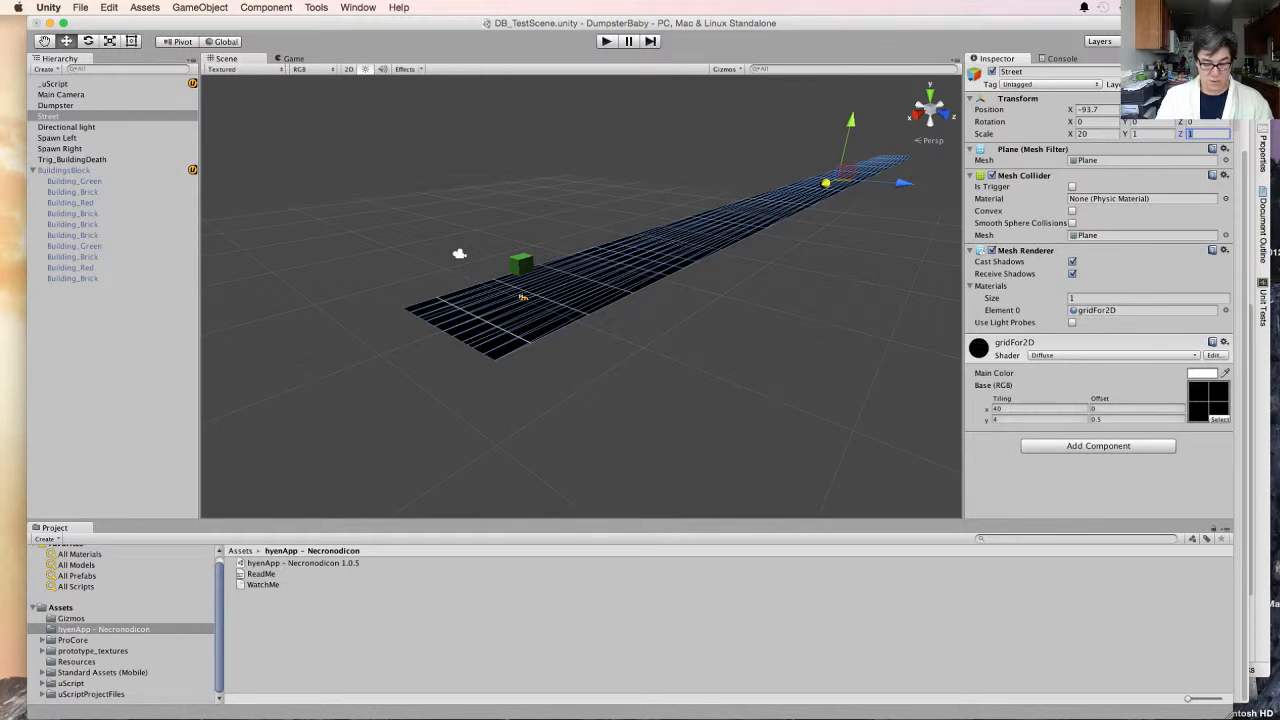
pyautogui.write('4')
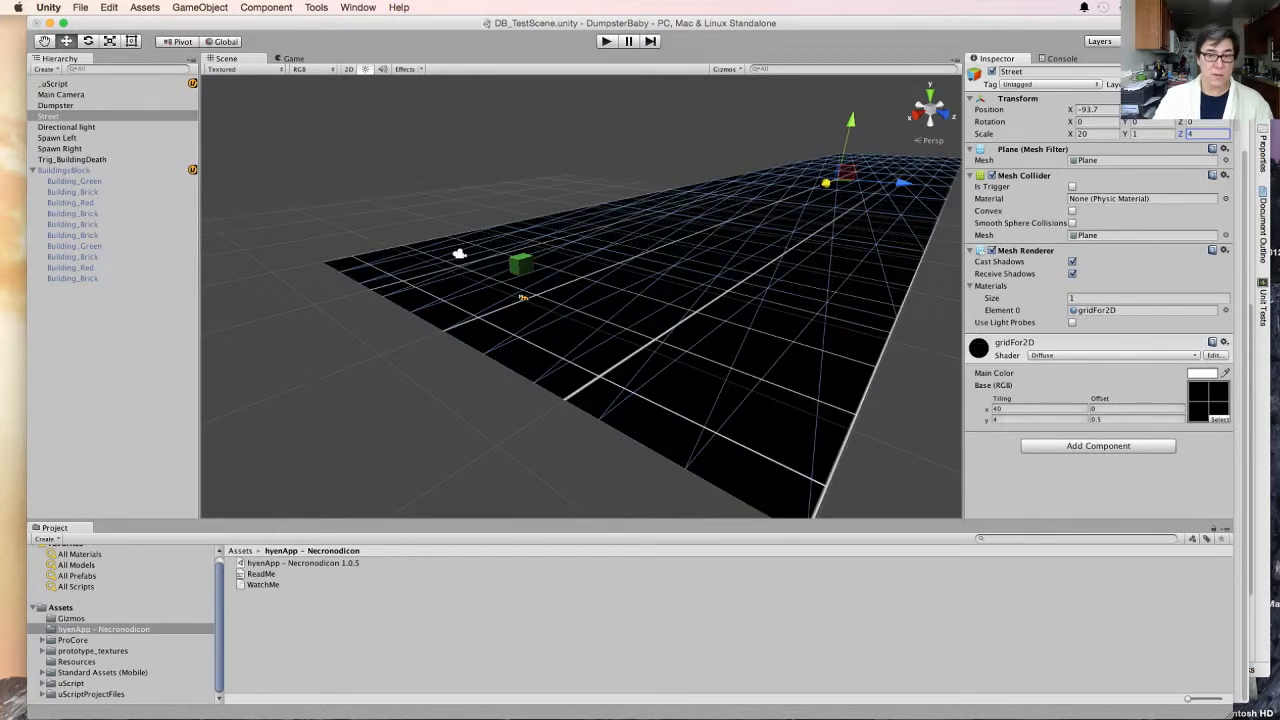
pyautogui.press('super+p')
pyautogui.press('super+u')
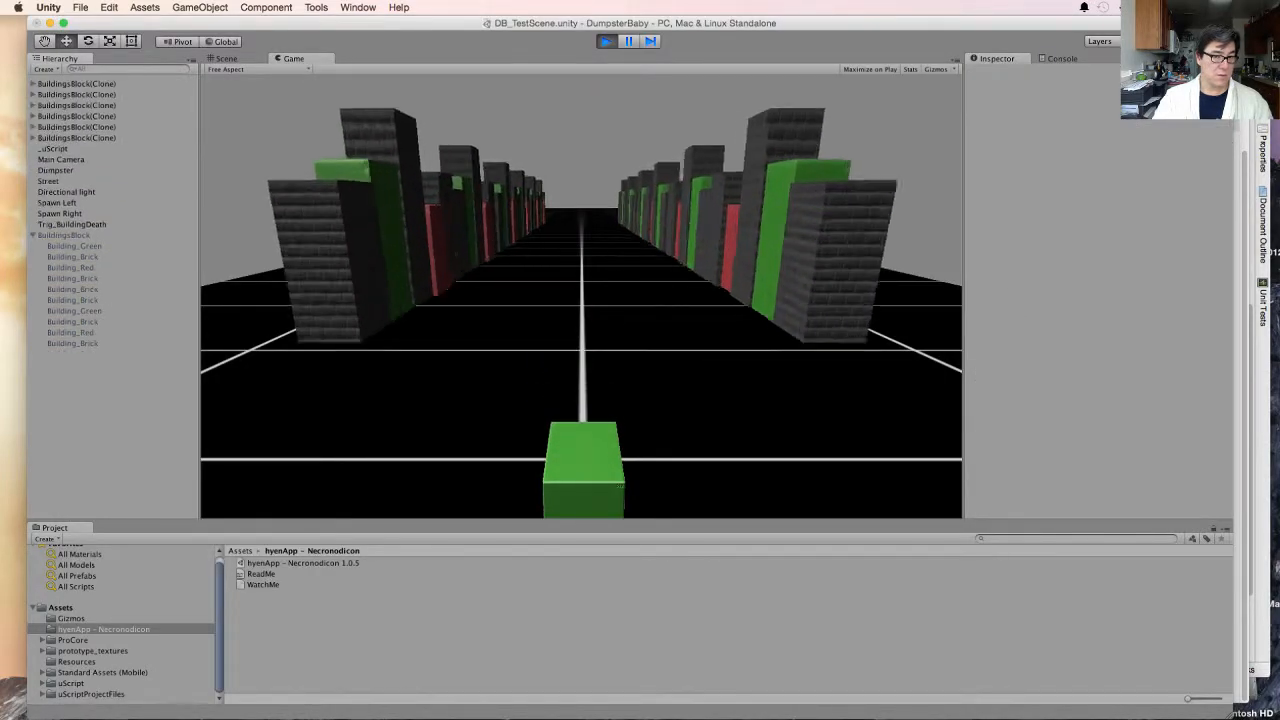
pyautogui.press('super+1')
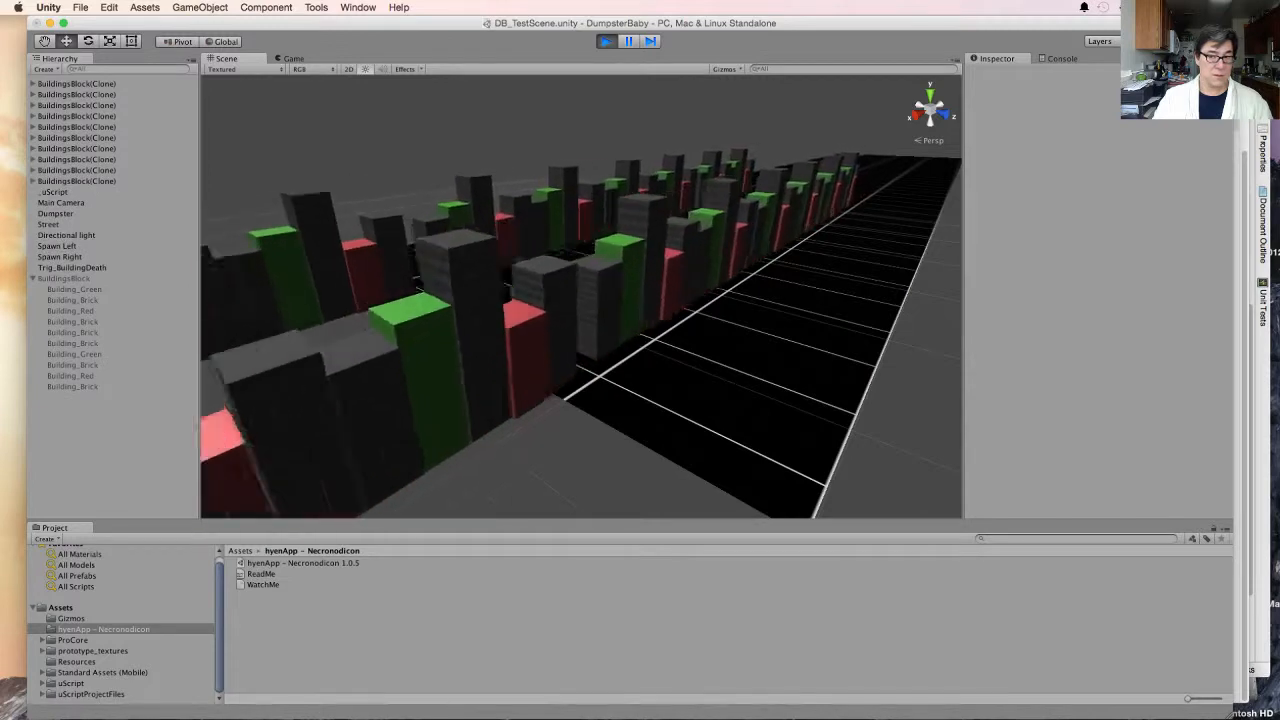
pyautogui.scroll(-5, 457, 251)
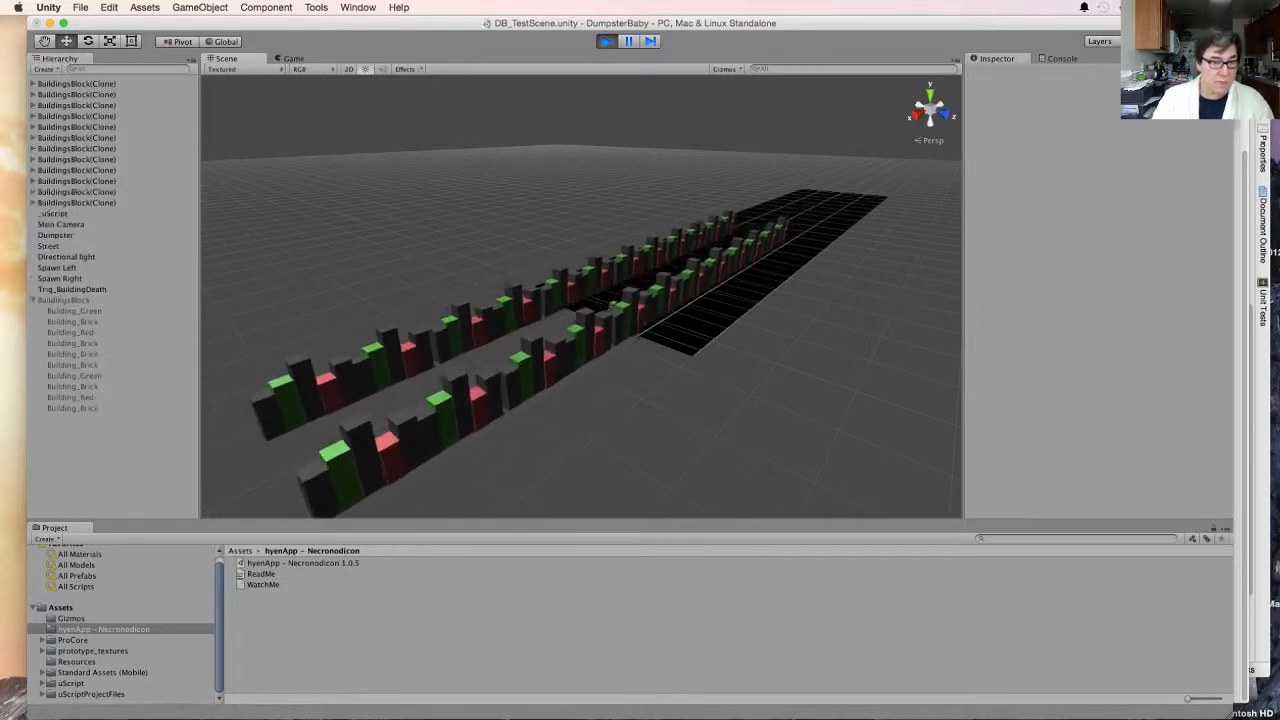
pyautogui.press('super+p')
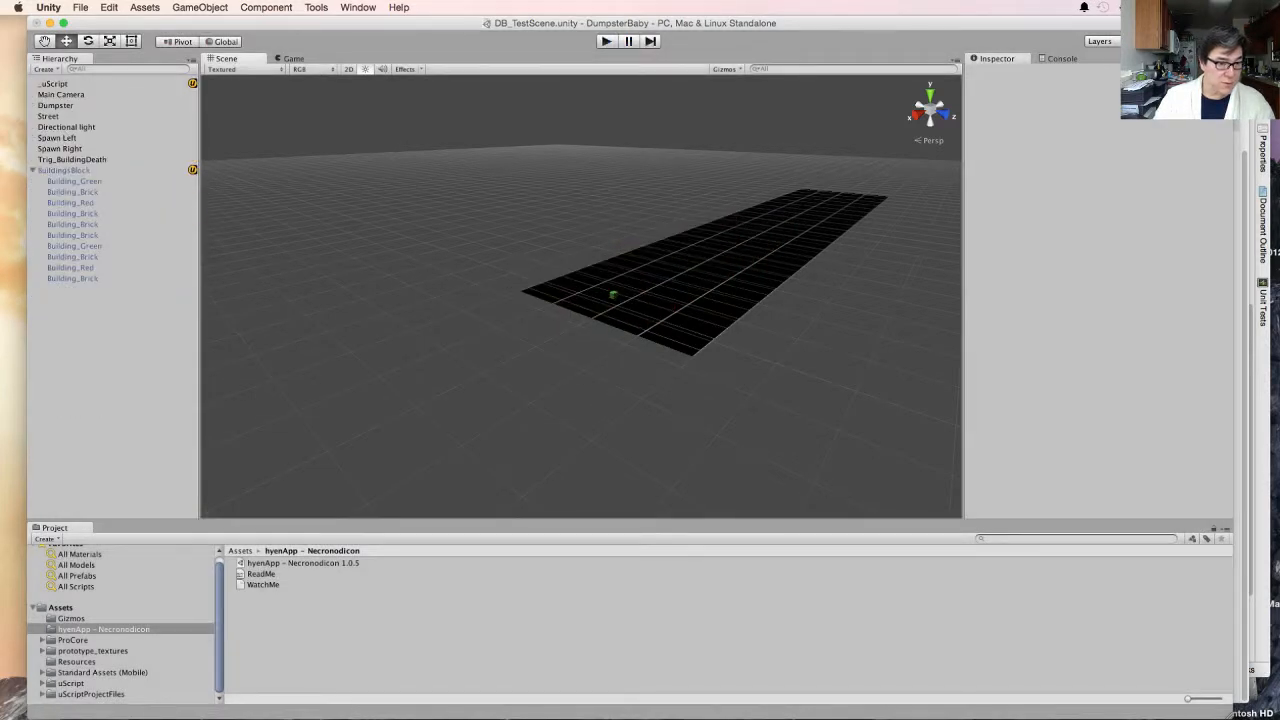
# - Reactivate BuildingsBlock, set its Dist_move_bldg X to 100, and test-run the game in both the Game and Scene views
pyautogui.click(64, 170)
pyautogui.click(992, 72)
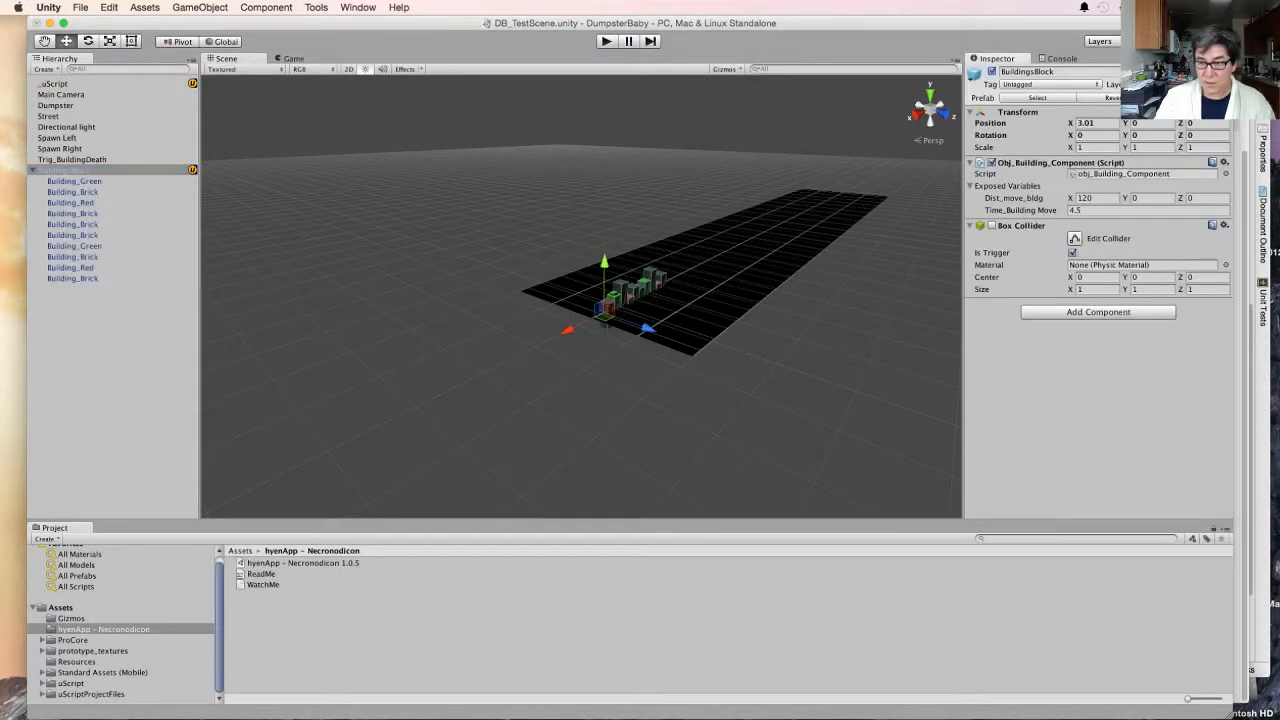
pyautogui.click(1096, 198)
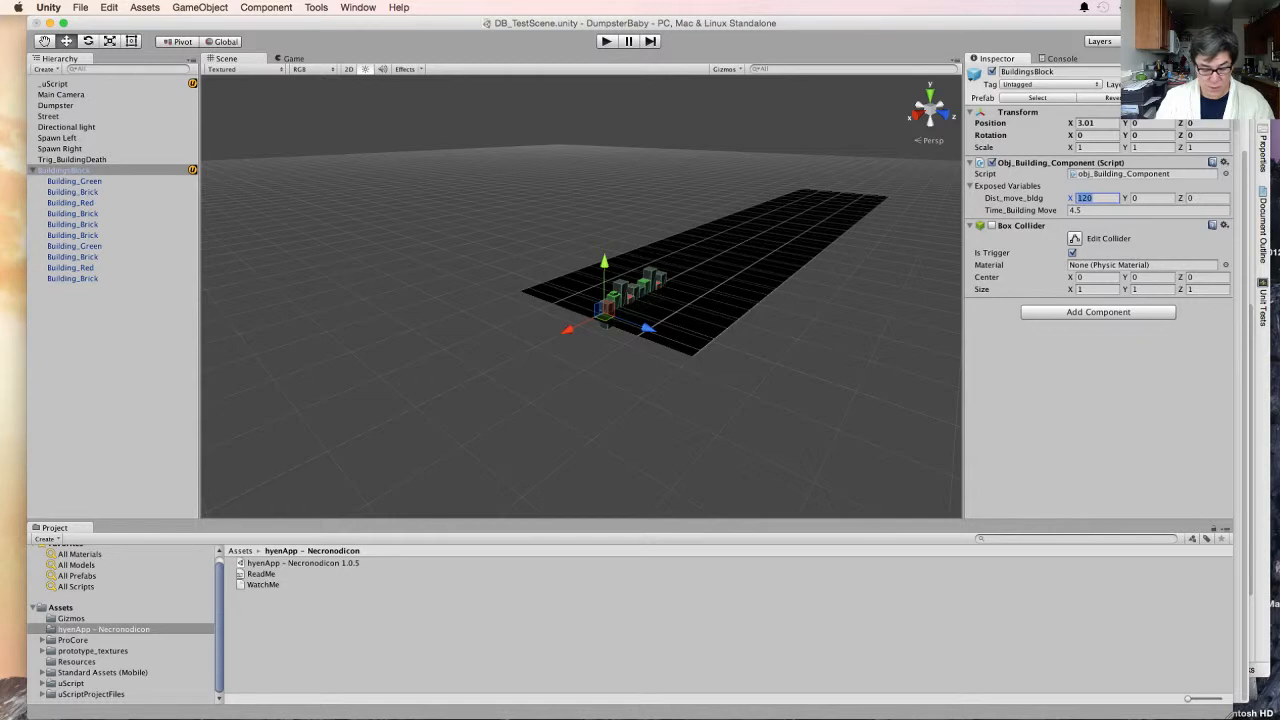
pyautogui.write('100')
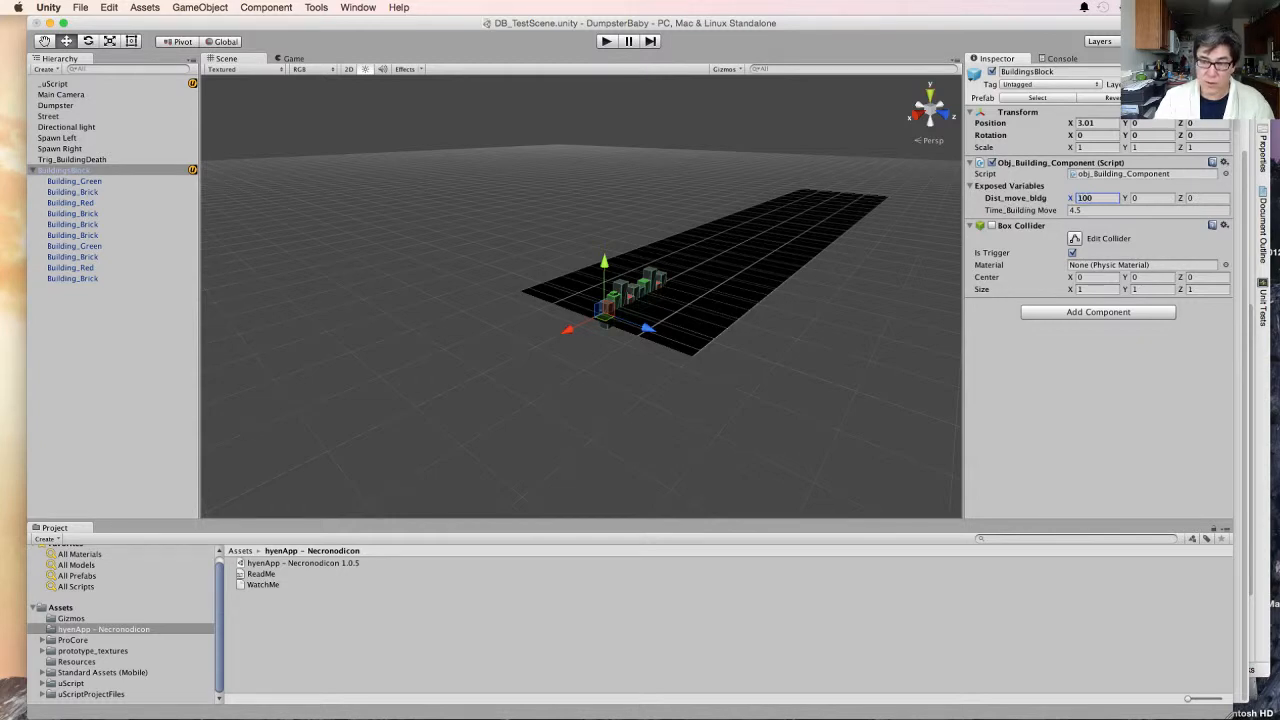
pyautogui.press('super+p')
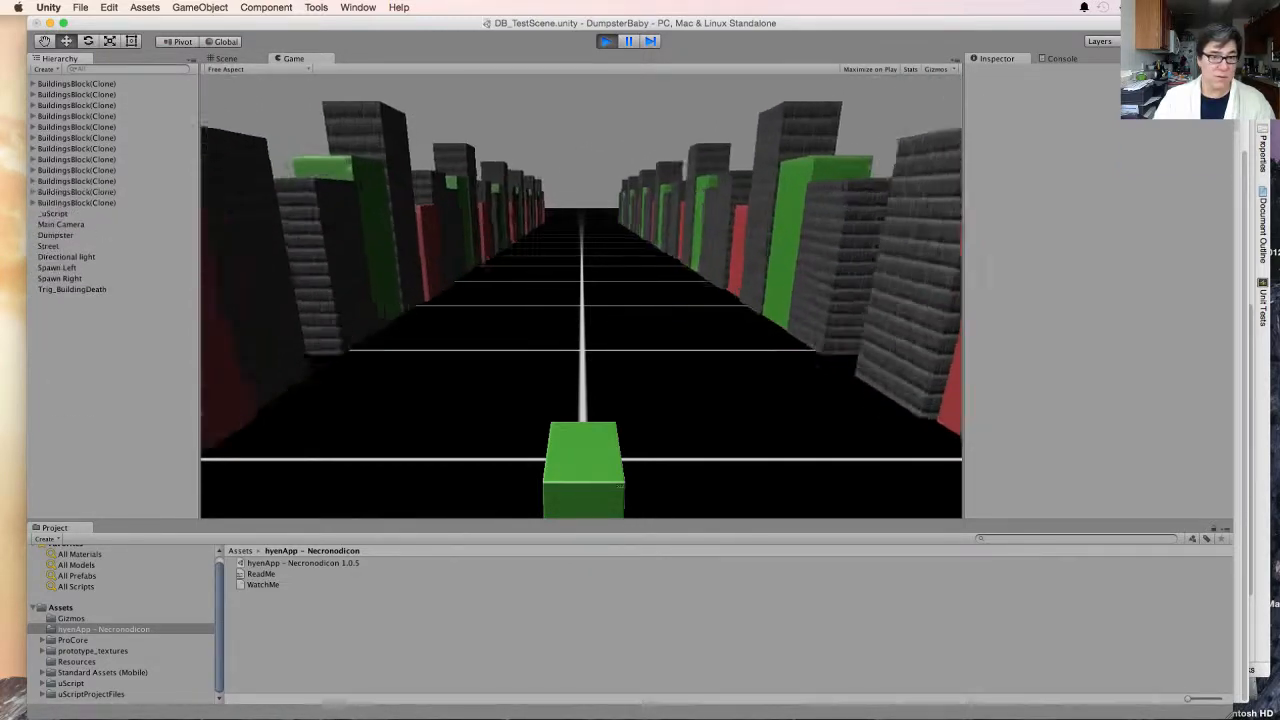
pyautogui.press('super+1')
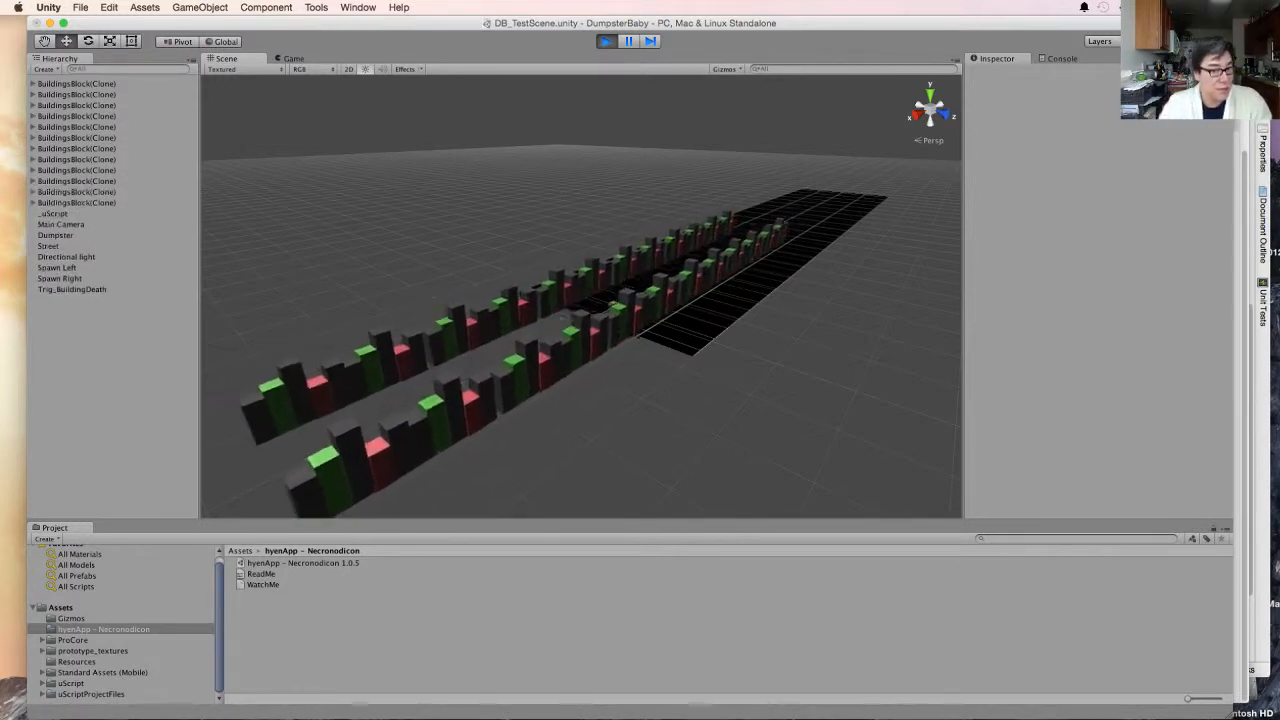
pyautogui.press('super+p')
# - Delete the Trig_BuildingDeath object from the scene
pyautogui.click(90, 159)
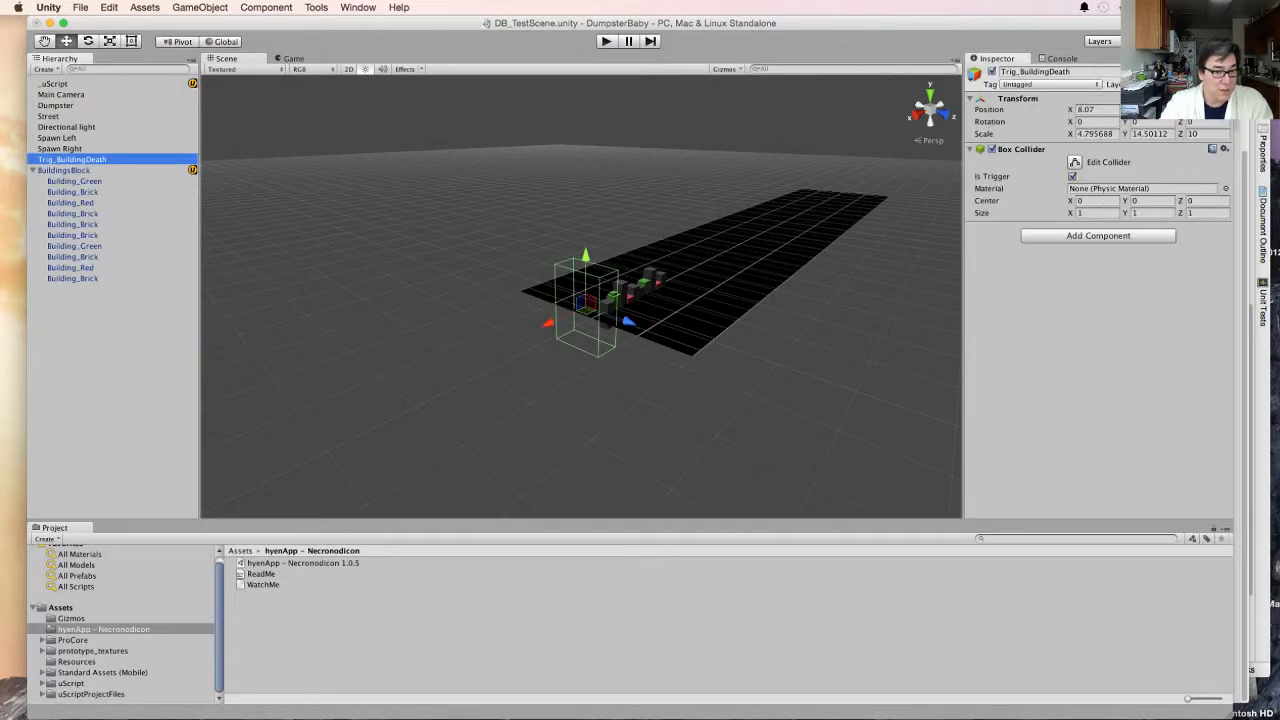
pyautogui.rightClick(90, 159)
pyautogui.click(118, 223)
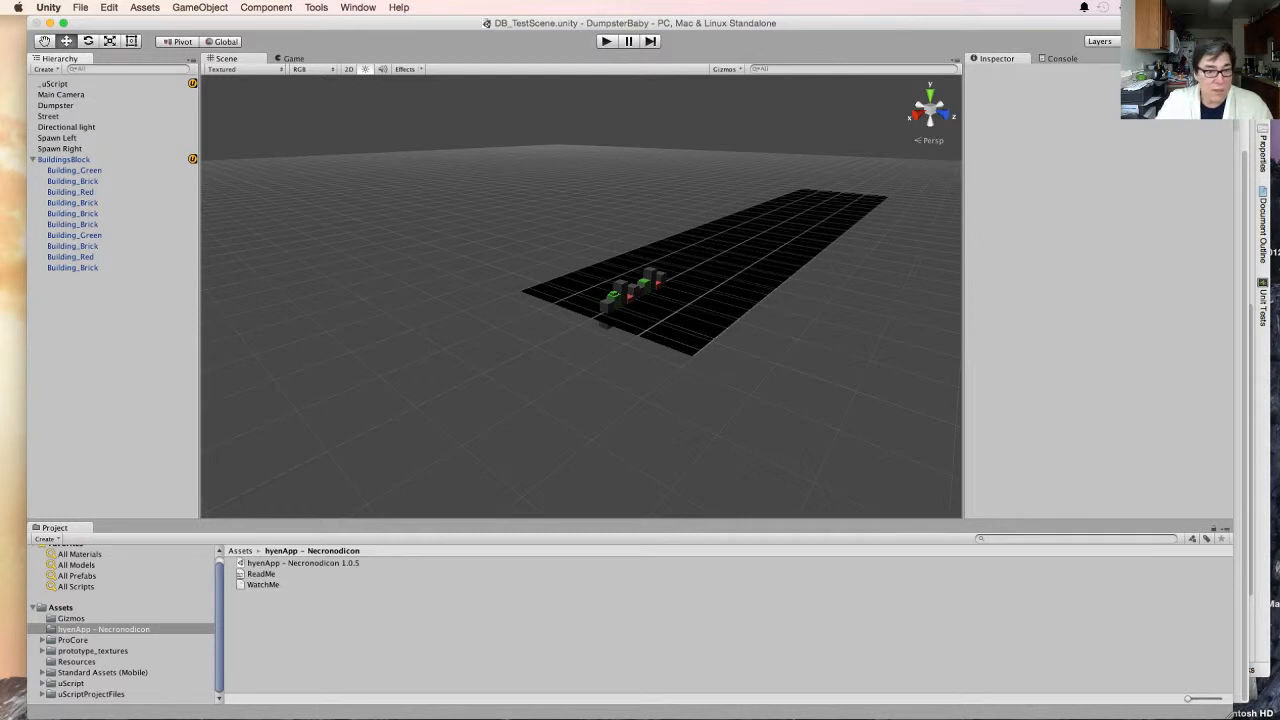
# - Deactivate the BuildingsBlock object and test-run the game
pyautogui.click(64, 160)
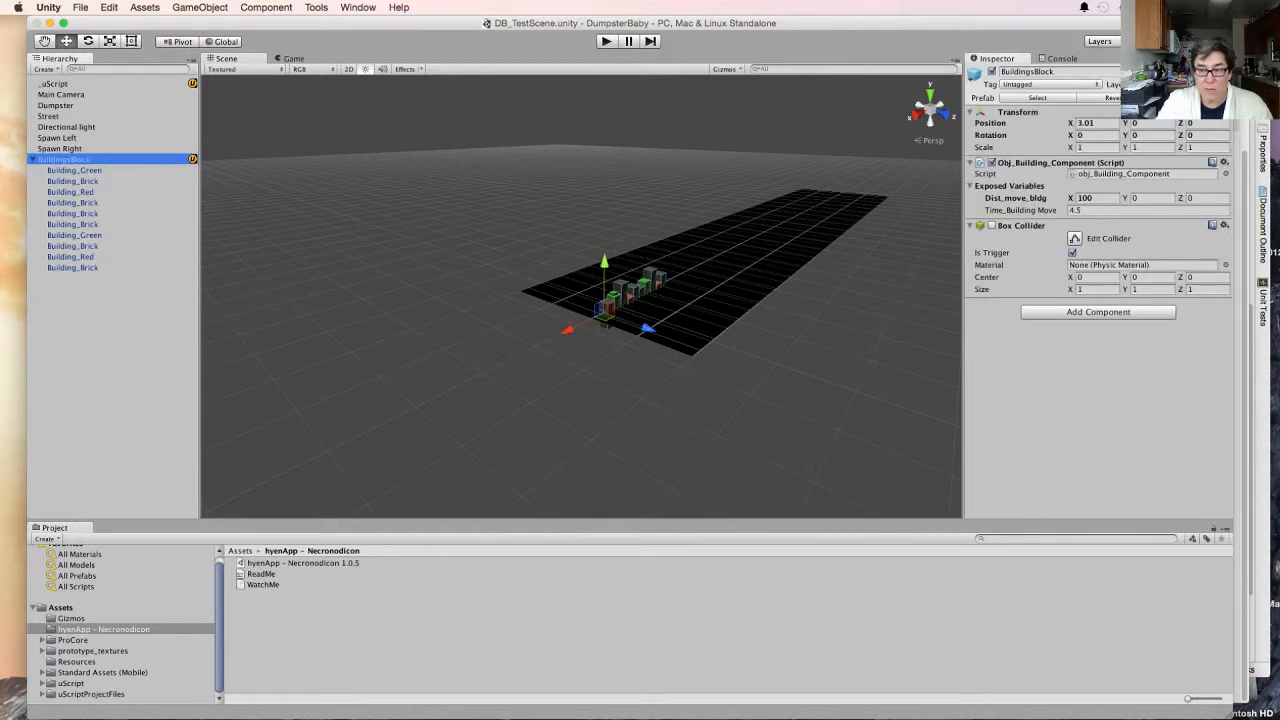
pyautogui.click(992, 72)
pyautogui.click(606, 41)
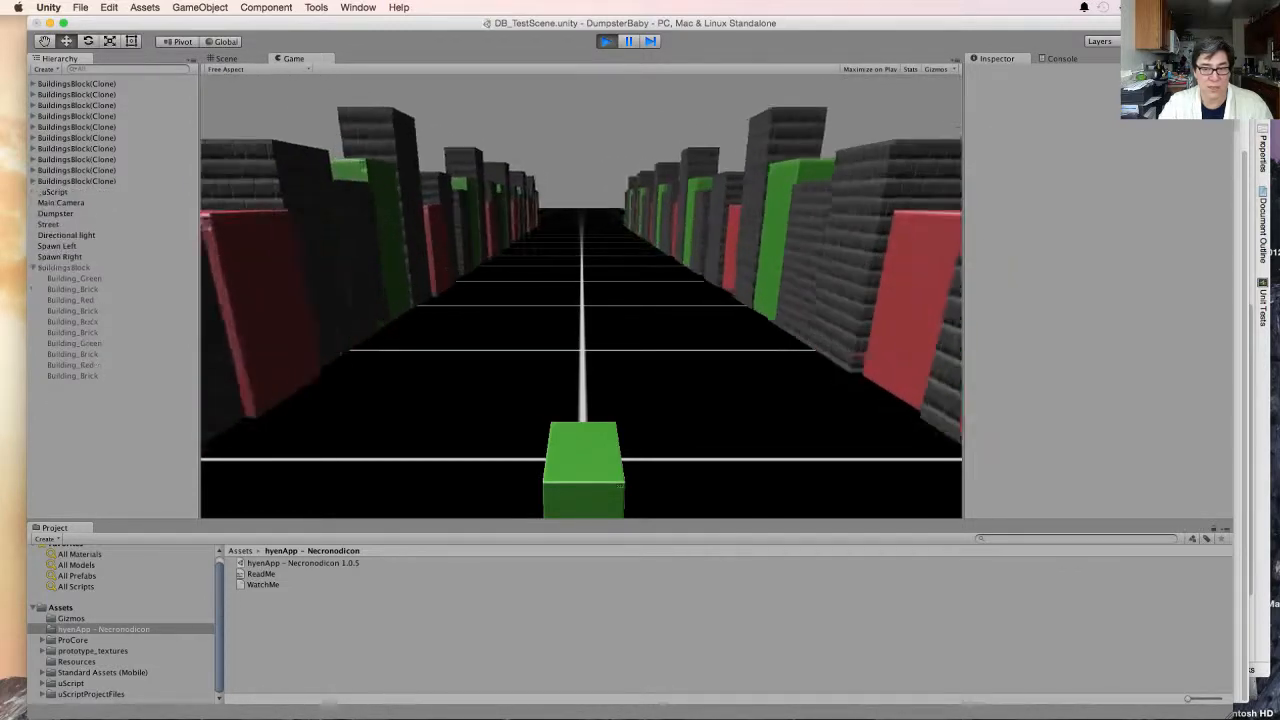
pyautogui.press('super+p')
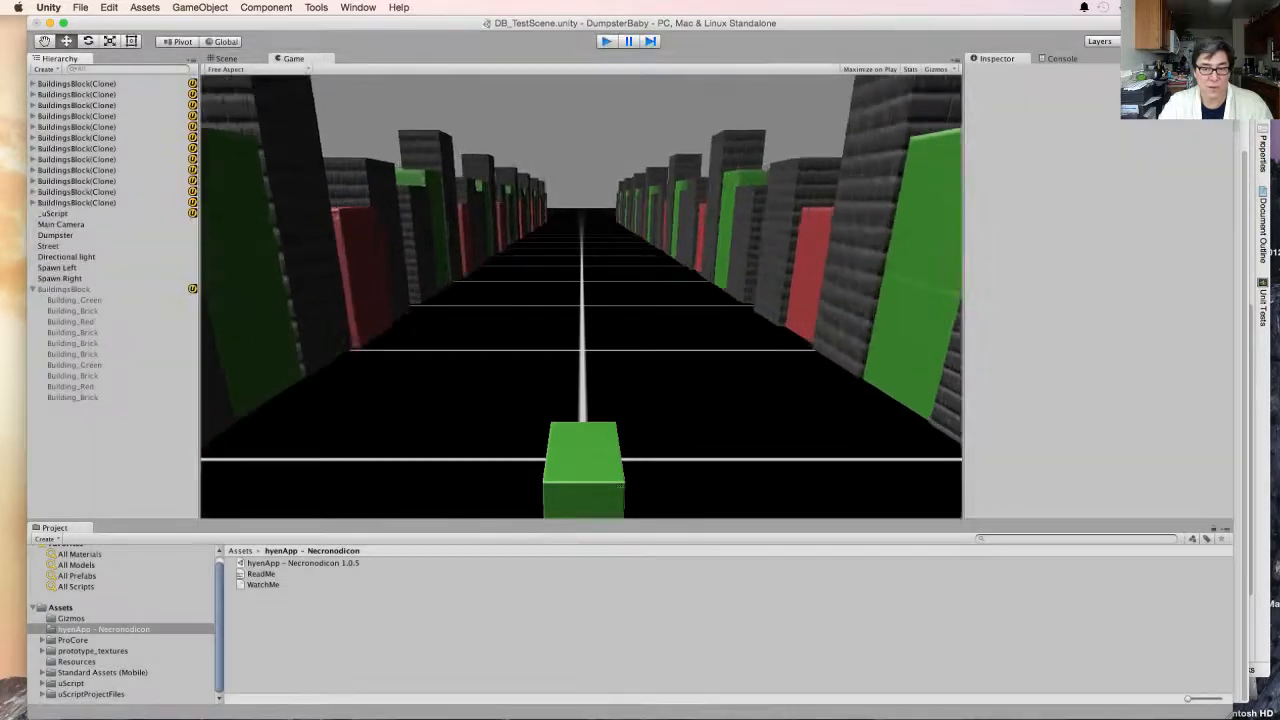
# - Compare the positions of the two spawn objects and set the X position of Spawn Left to -120
pyautogui.click(57, 138)
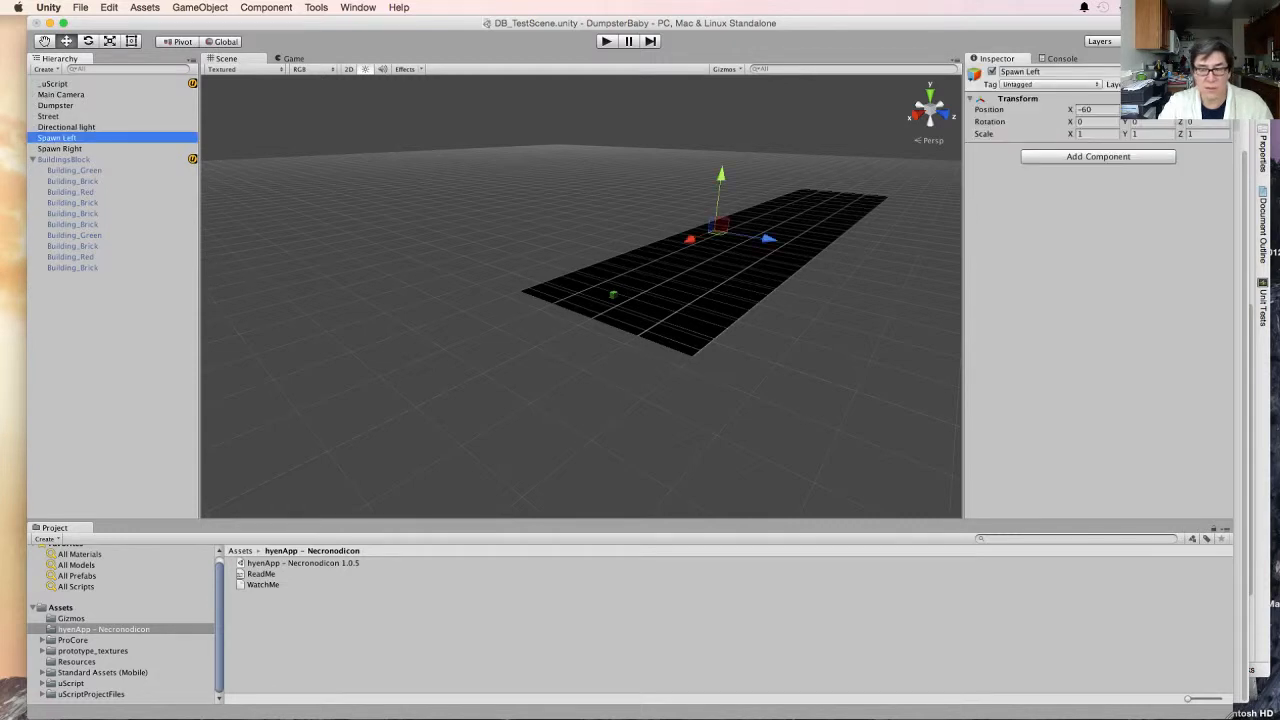
pyautogui.click(60, 149)
pyautogui.click(57, 138)
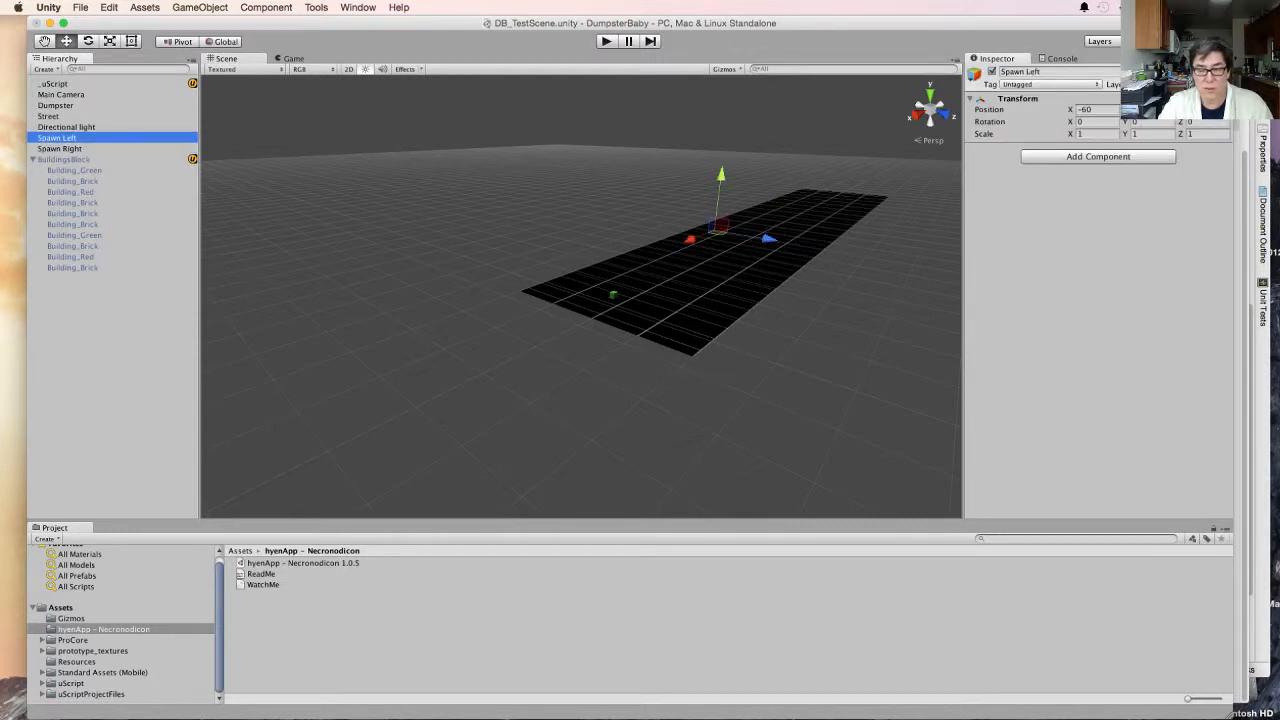
pyautogui.click(60, 149)
pyautogui.click(57, 138)
pyautogui.click(1092, 110)
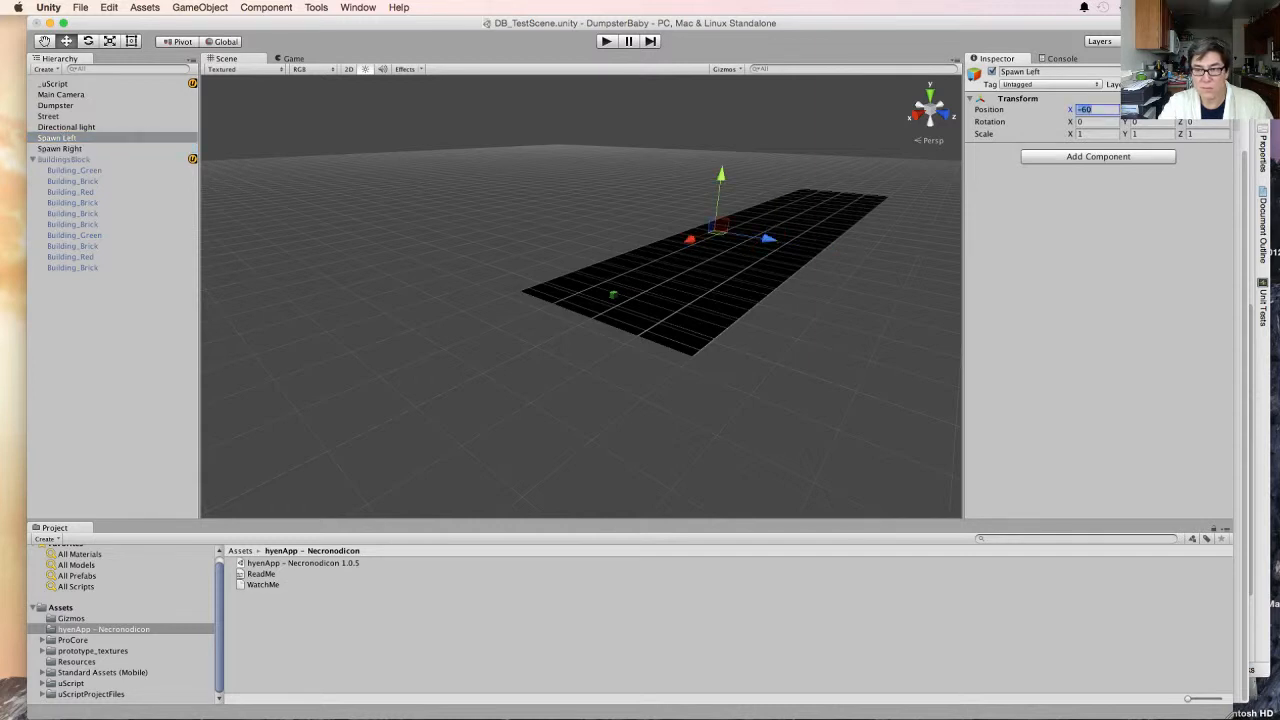
pyautogui.write('-120')
pyautogui.press('Return')
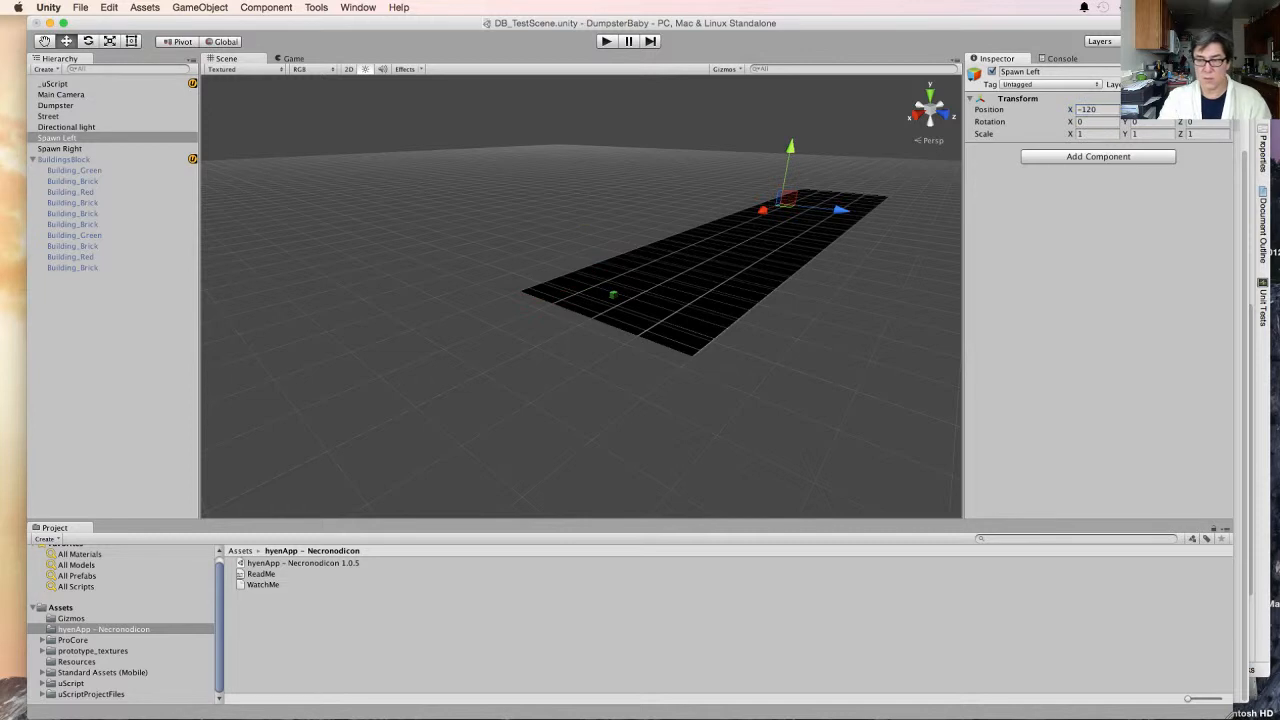
# - Set the X position of the Spawn Right object to -120
pyautogui.click(60, 149)
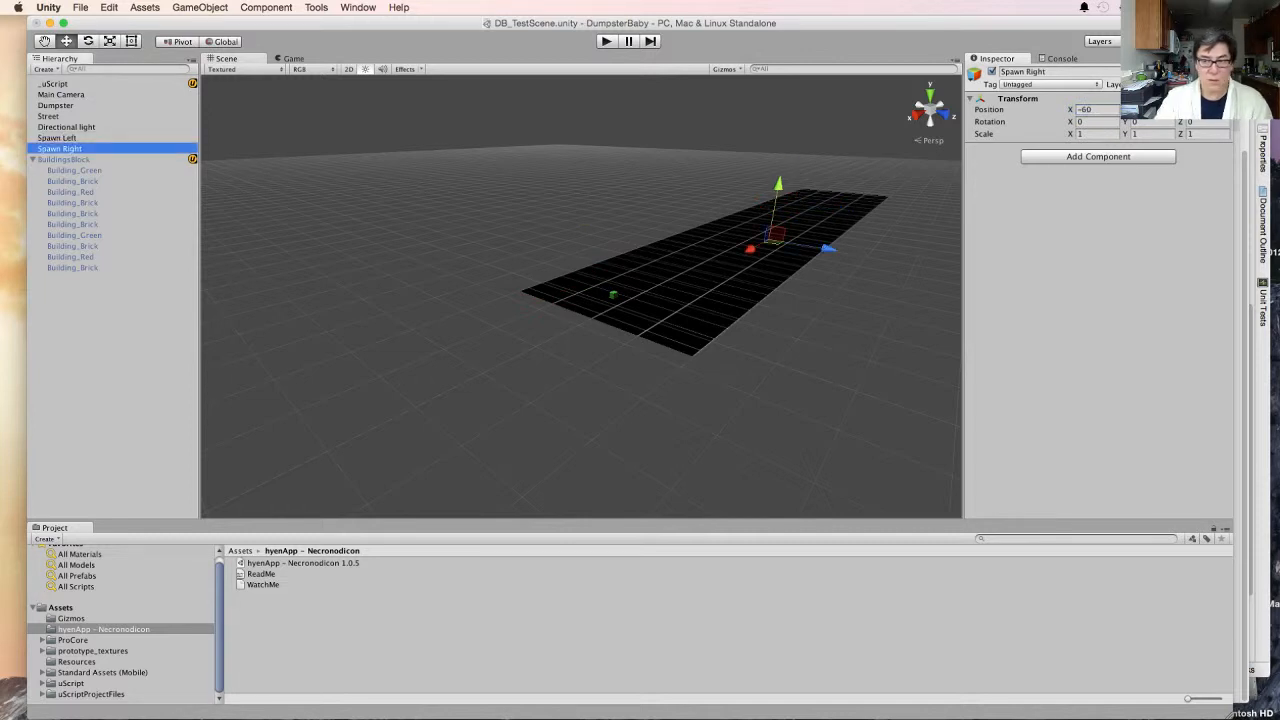
pyautogui.click(1092, 110)
pyautogui.write('-120')
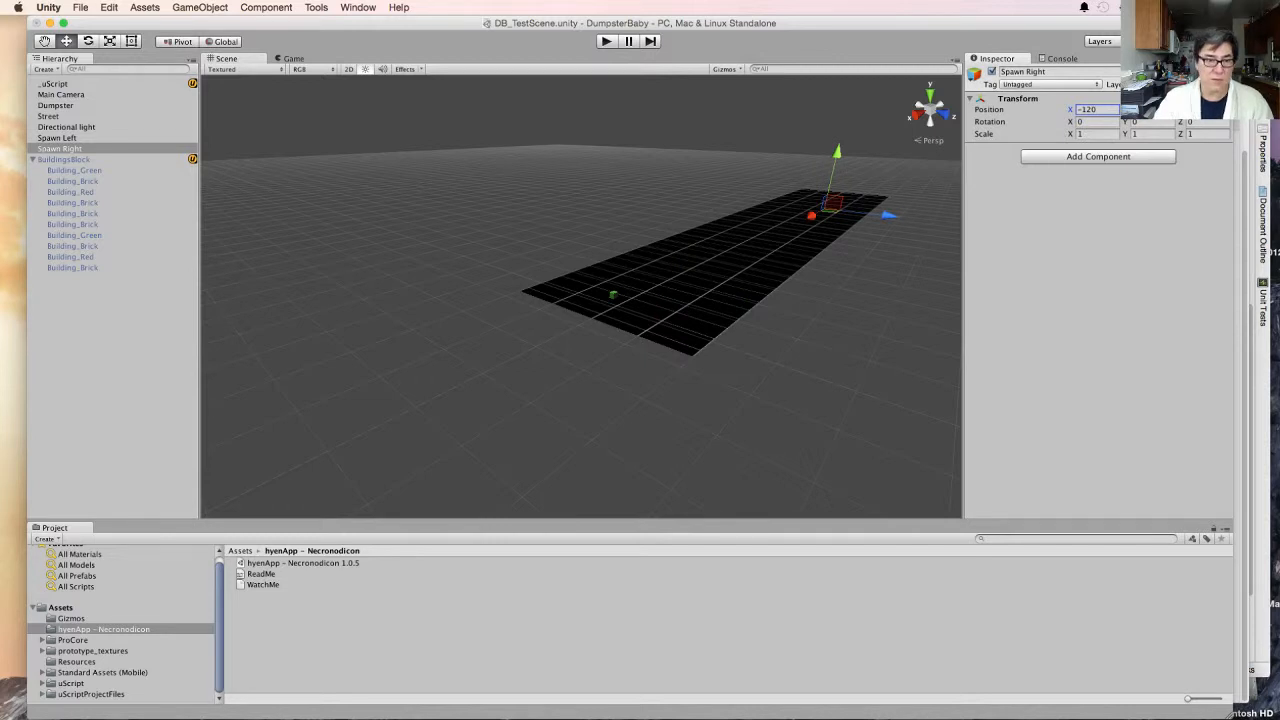
# - Test-run the game to check the buildings spawning from the moved spawn points
pyautogui.press('super+p')
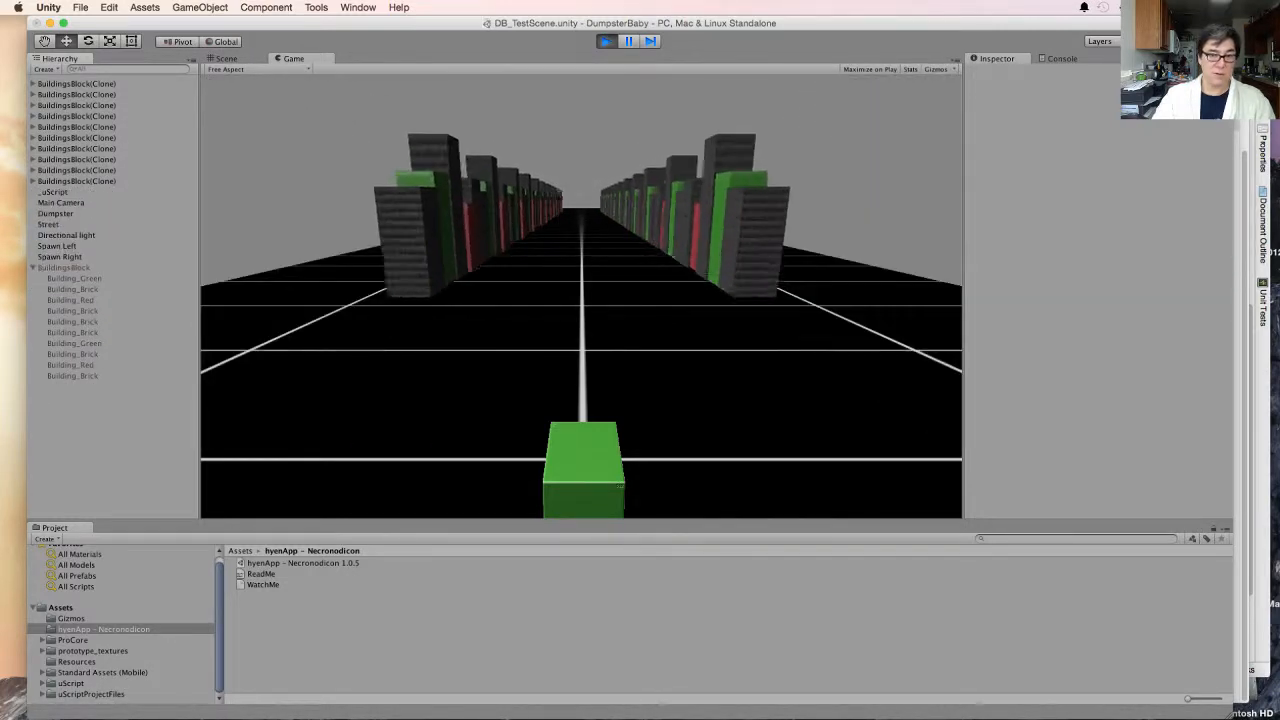
pyautogui.press('super+p')
# - Activate the BuildingsBlock object and set the X value of its Dist_move_bldg variable to 280
pyautogui.click(64, 160)
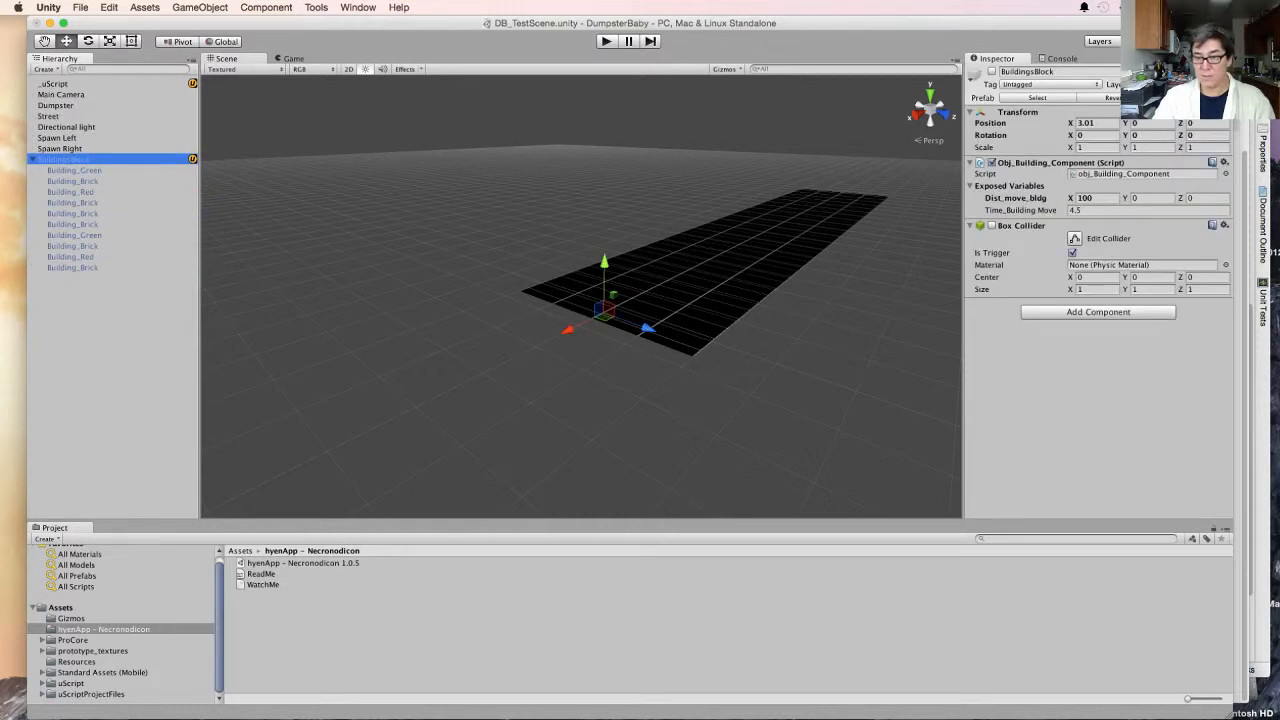
pyautogui.click(992, 72)
pyautogui.click(1082, 210)
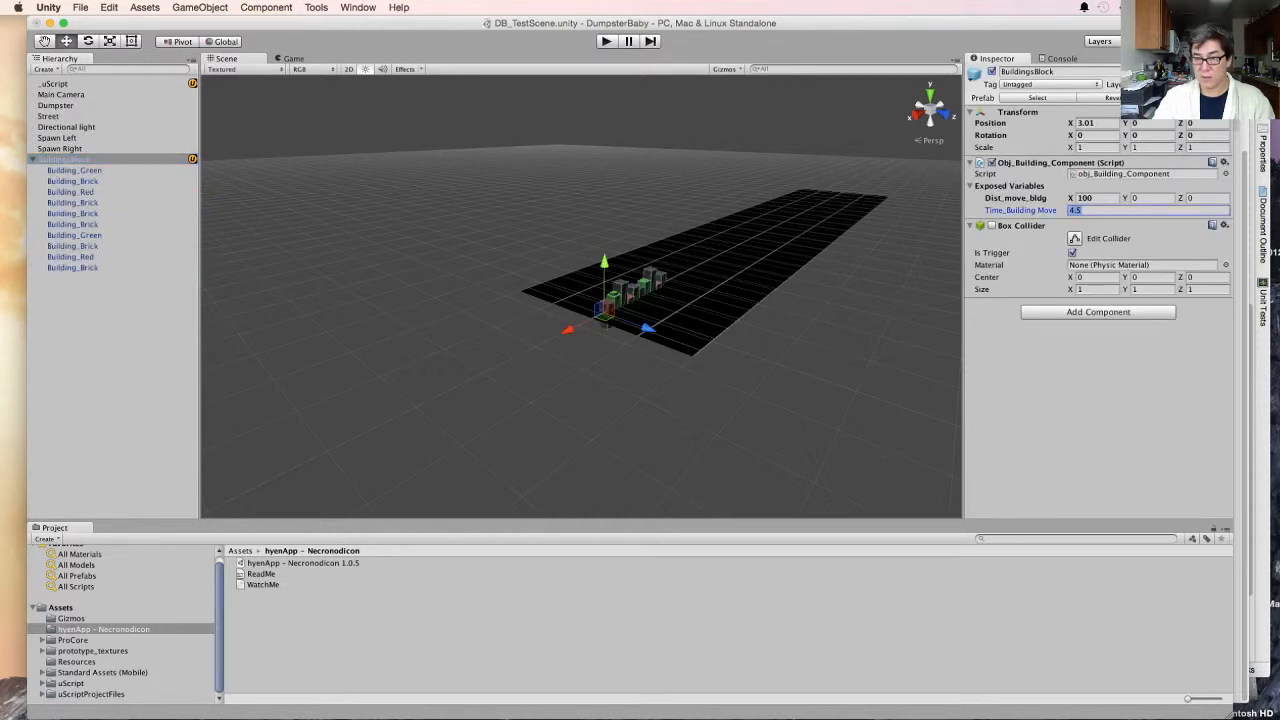
pyautogui.click(1089, 198)
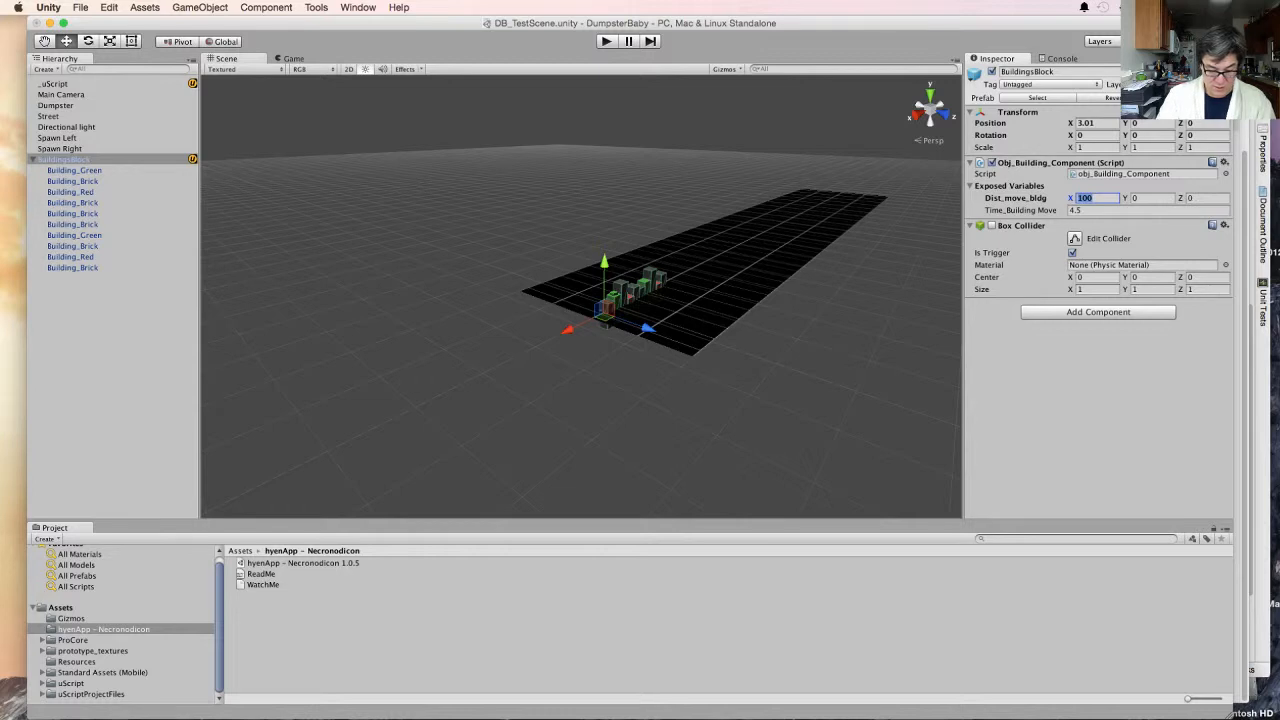
pyautogui.write('280')
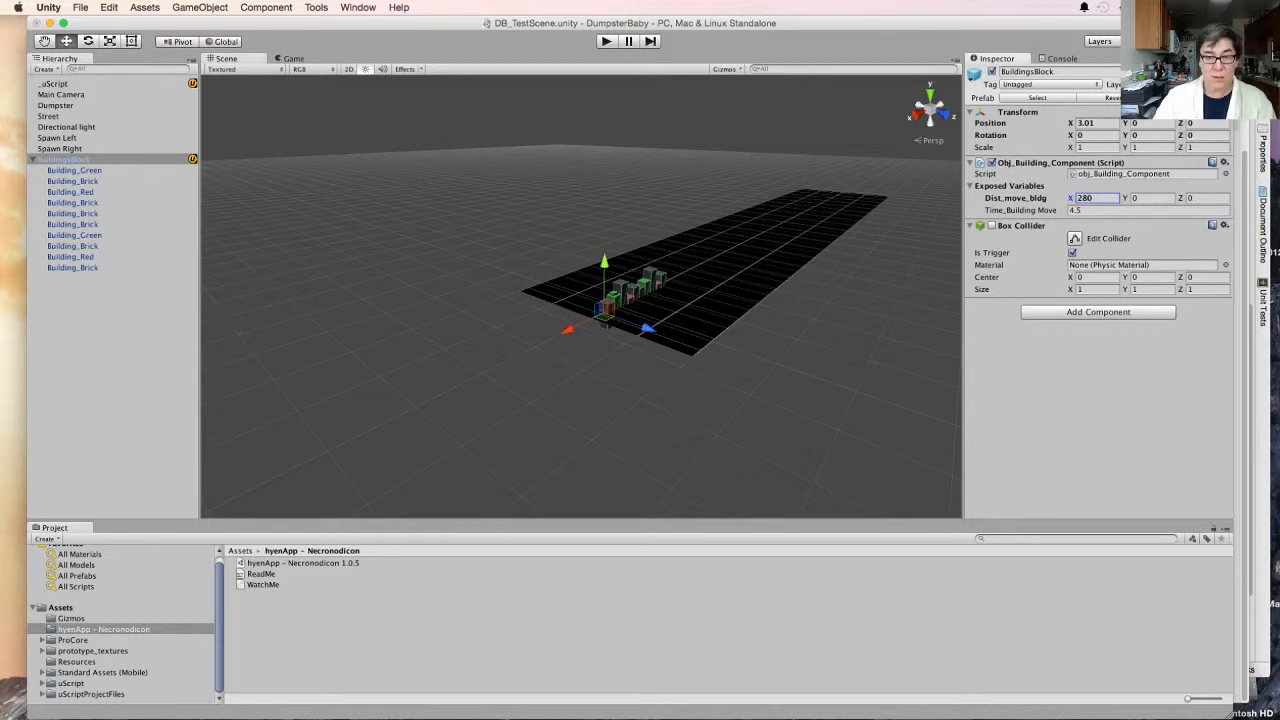
# - Test-run the game and observe the moving building blocks along the street in the Scene view
pyautogui.press('super+p')
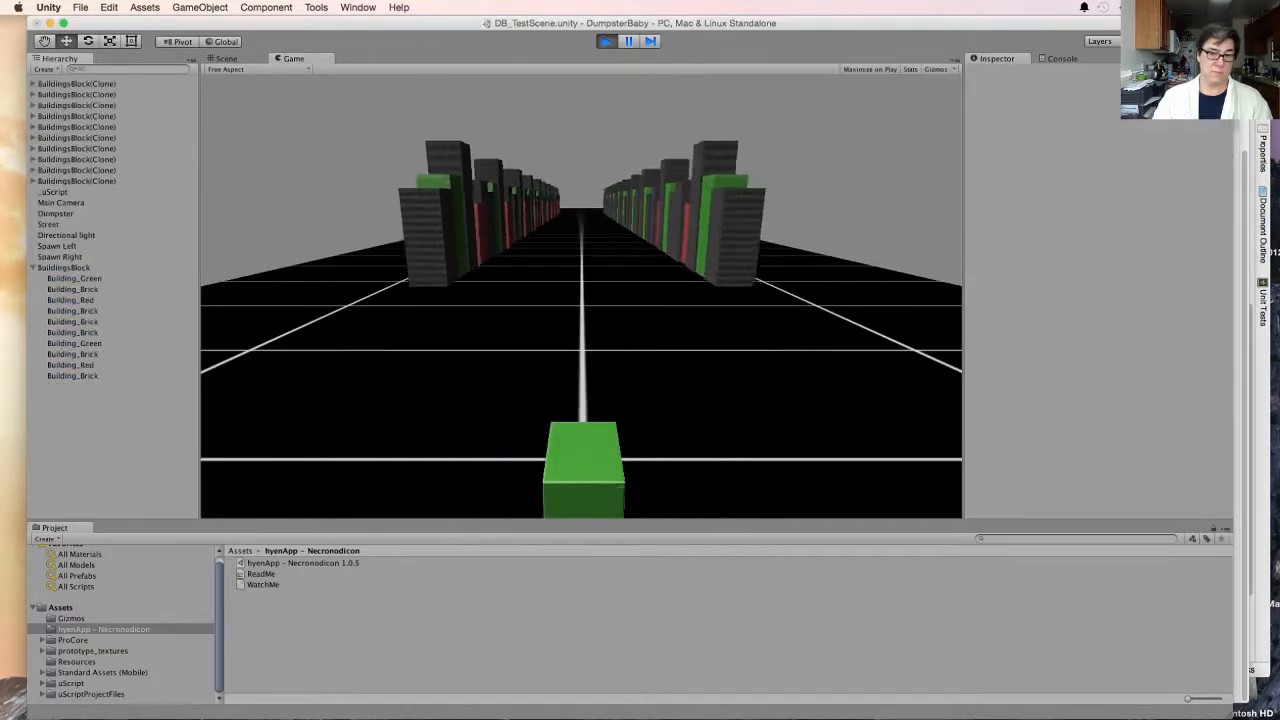
pyautogui.click(227, 58)
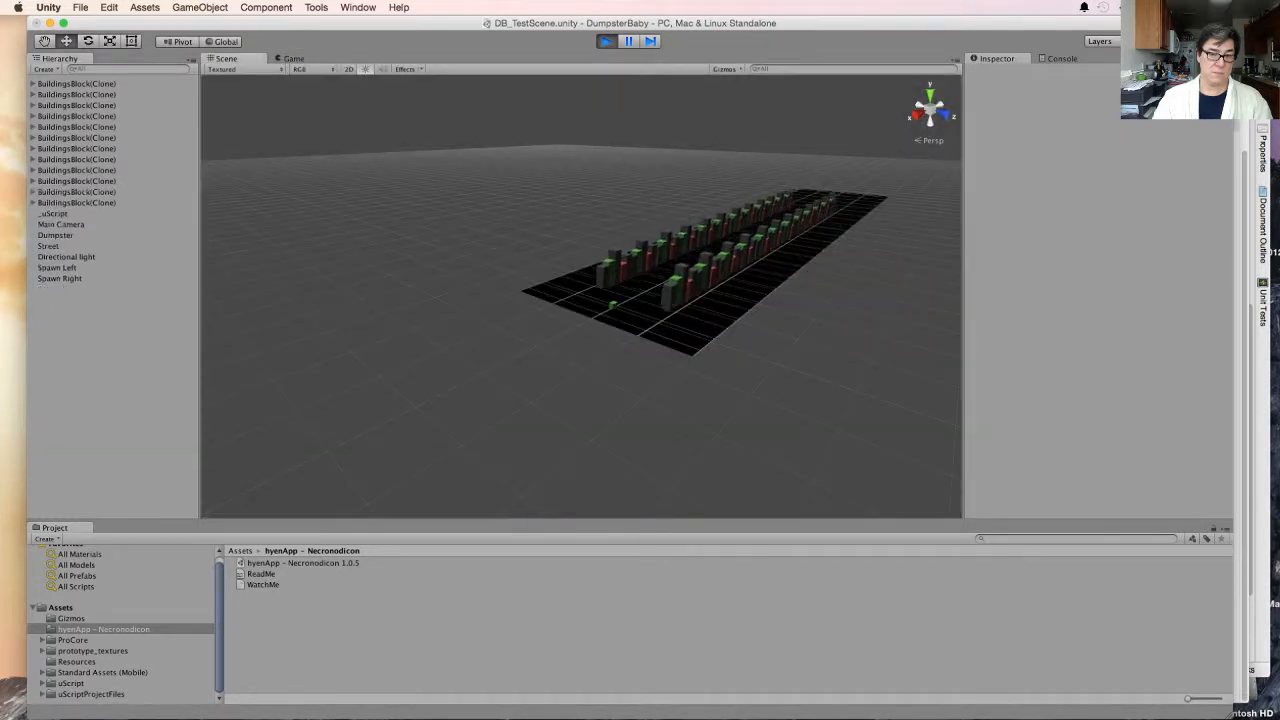
pyautogui.press('super+p')
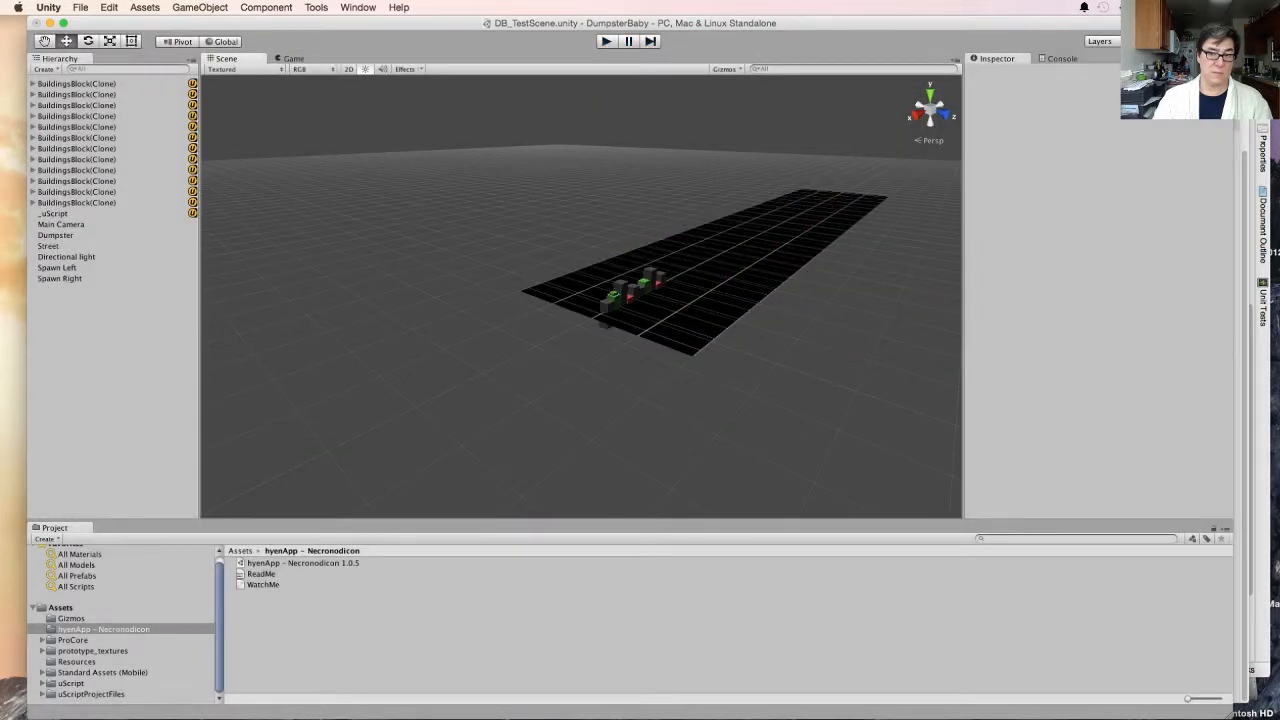
# - Set the X value of the BuildingsBlock object's Dist_move_bldg variable to 320
pyautogui.click(64, 160)
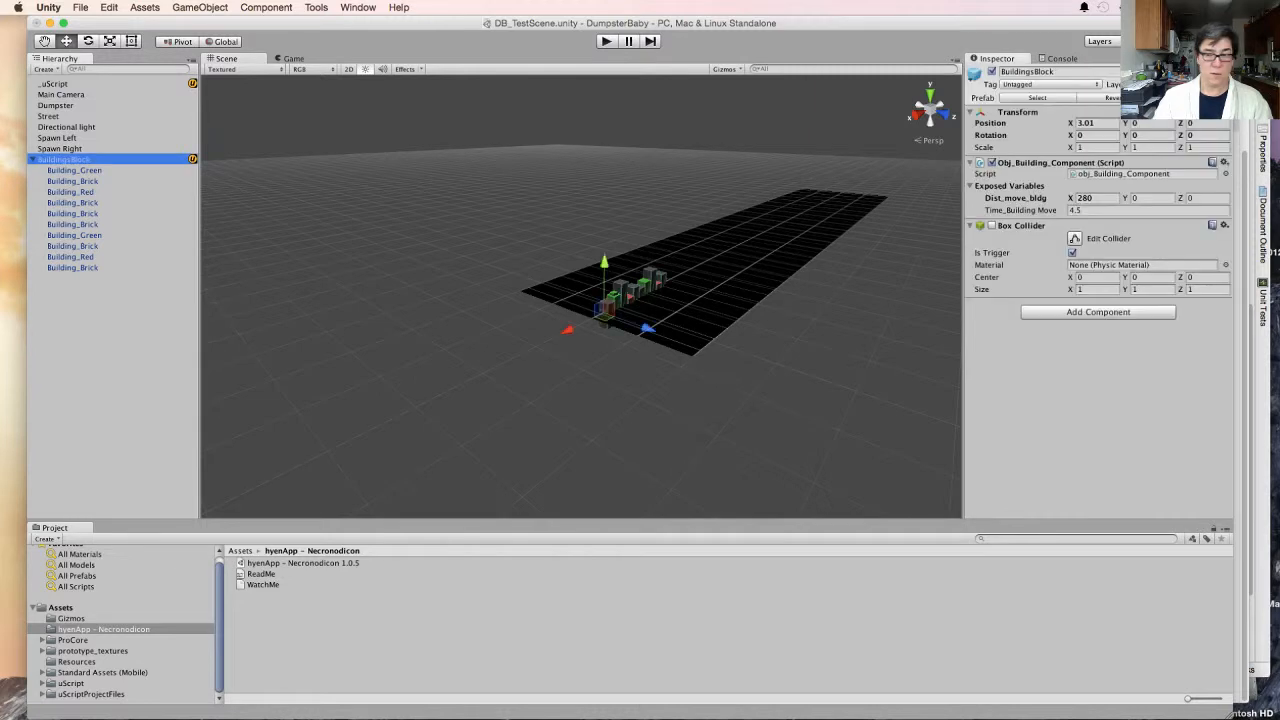
pyautogui.click(1090, 198)
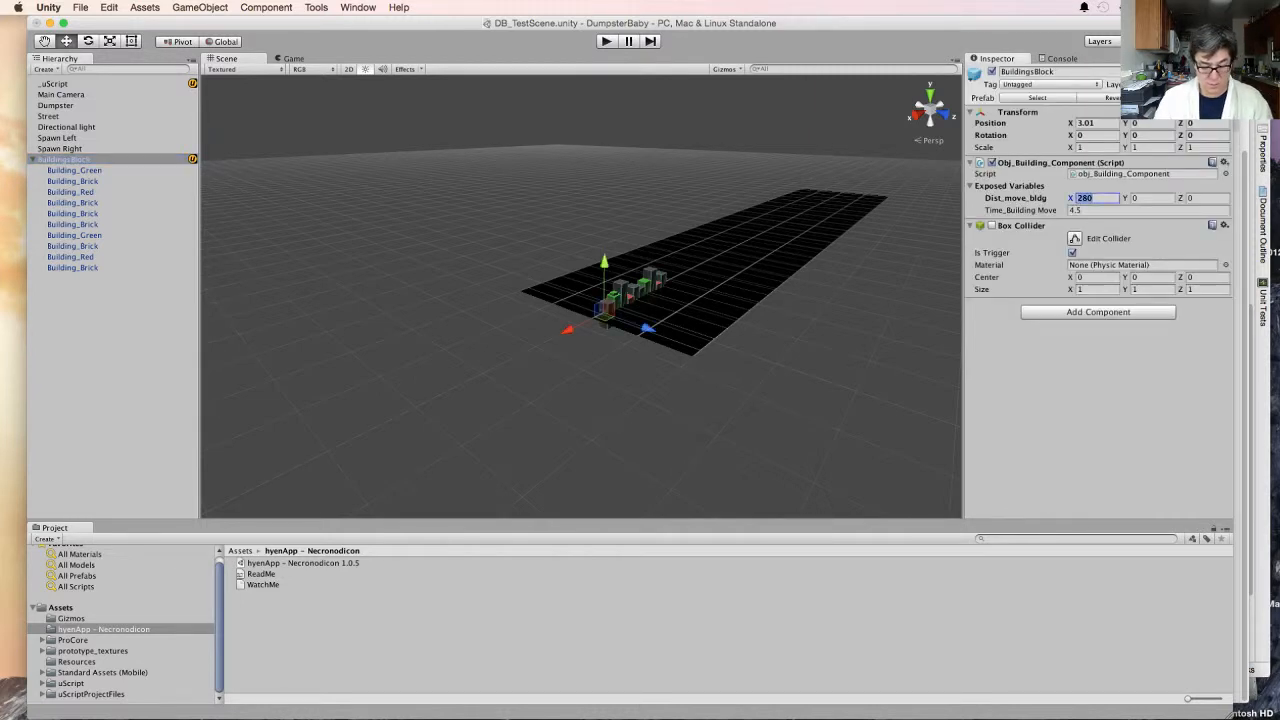
pyautogui.press('BackSpace')
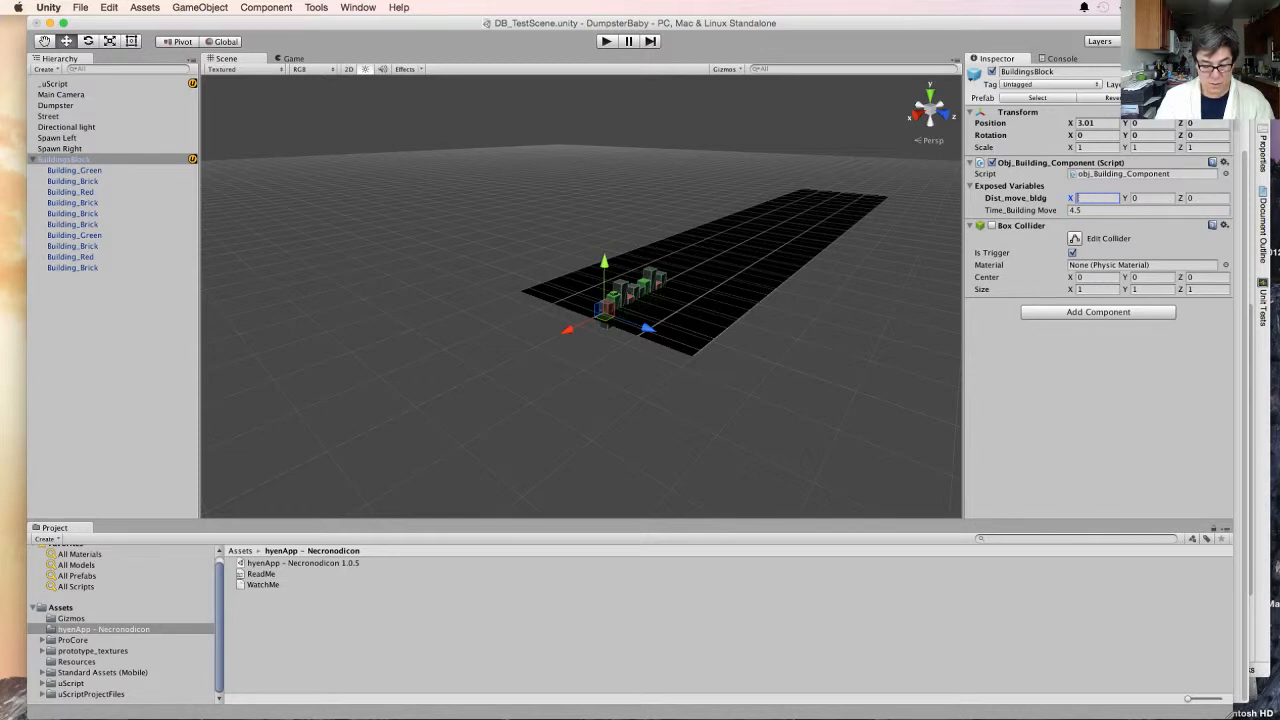
pyautogui.write('320')
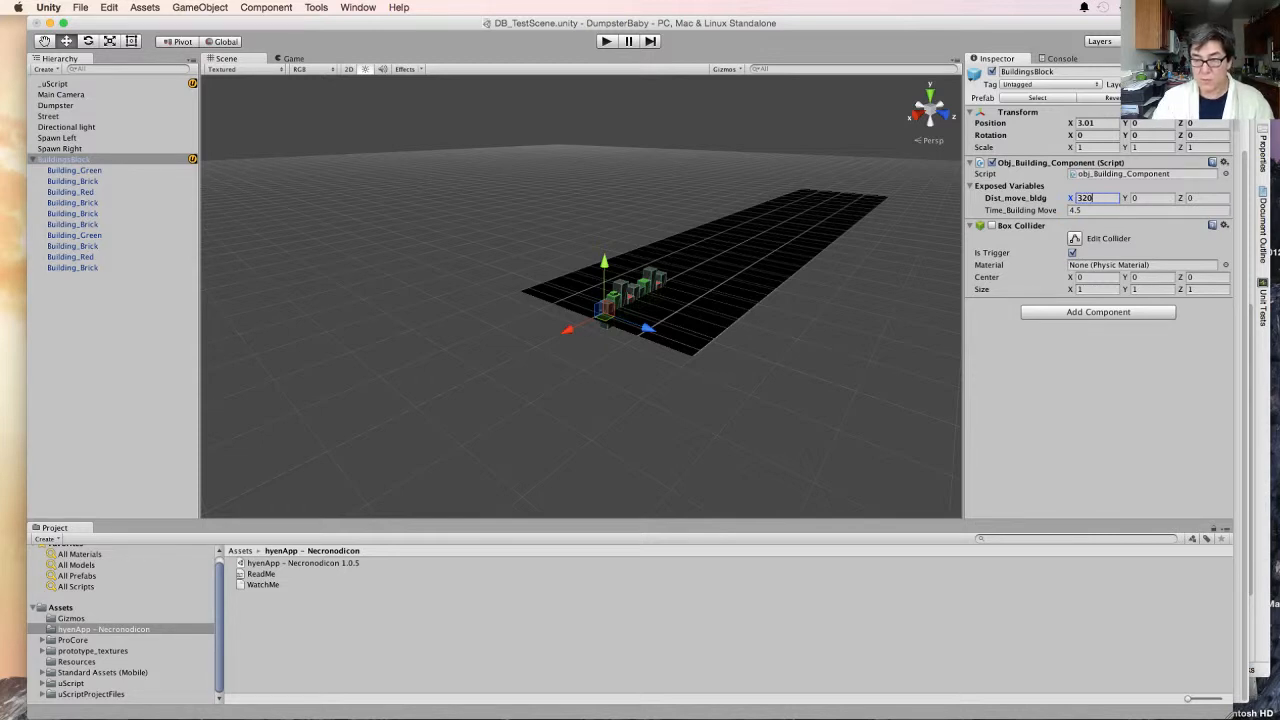
# - Try a Time_Building Move value of 2 on BuildingsBlock and set it back to 4.5
pyautogui.click(1078, 210)
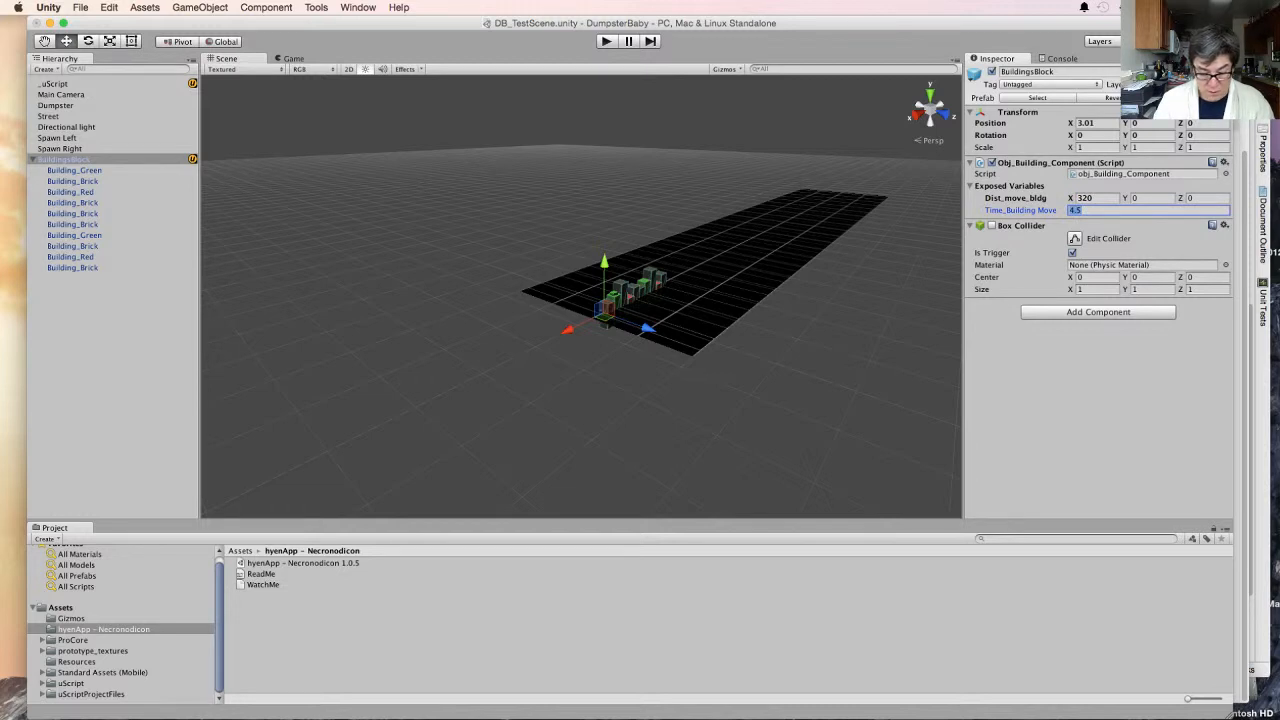
pyautogui.write('2')
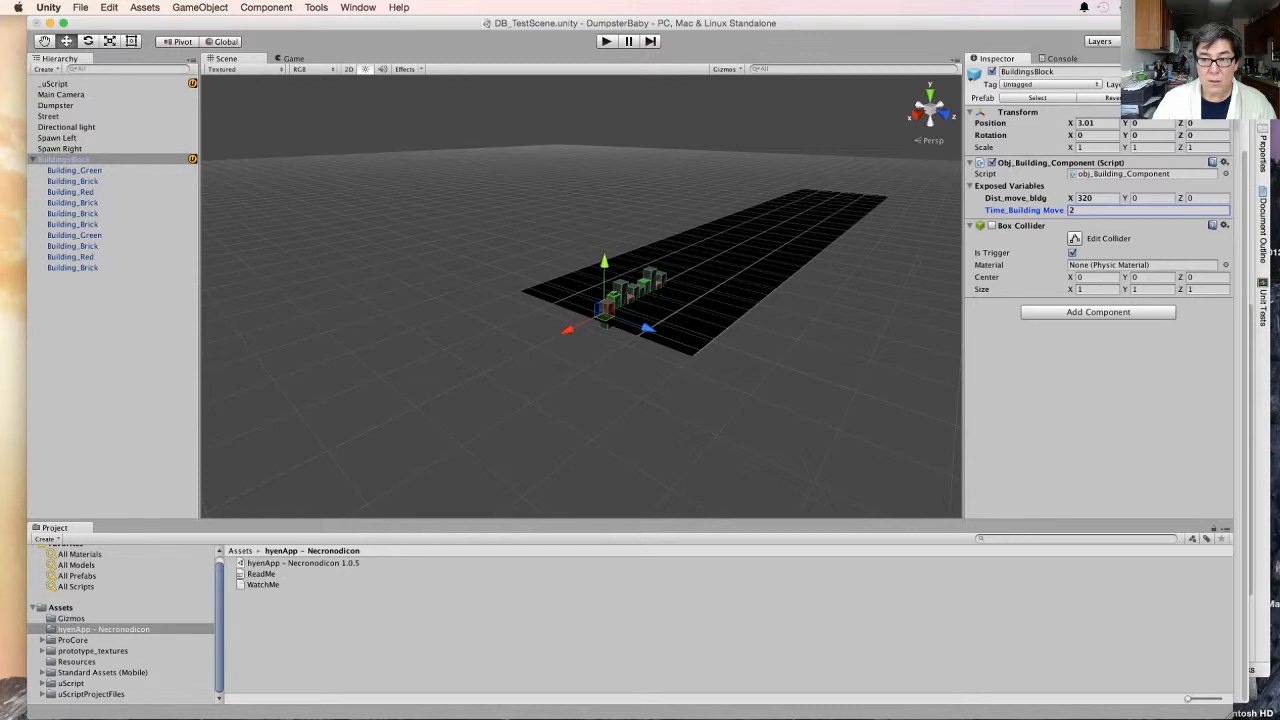
pyautogui.press('Return')
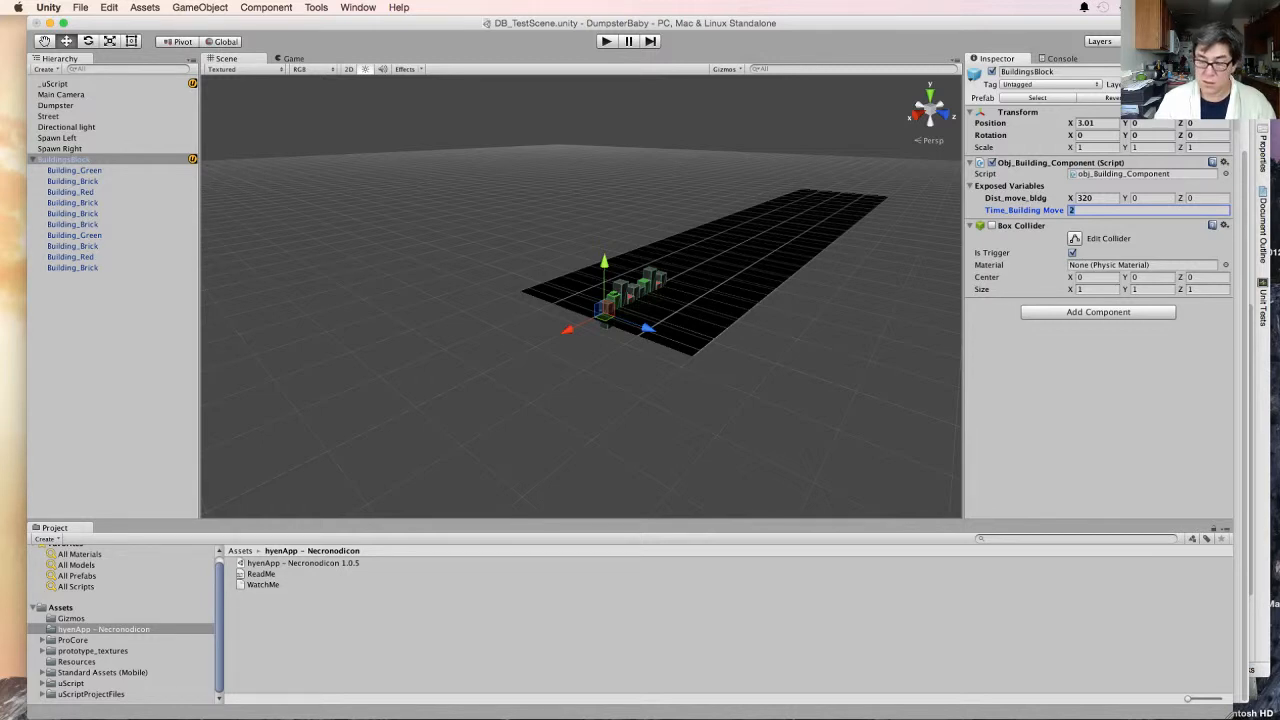
pyautogui.write('4.5')
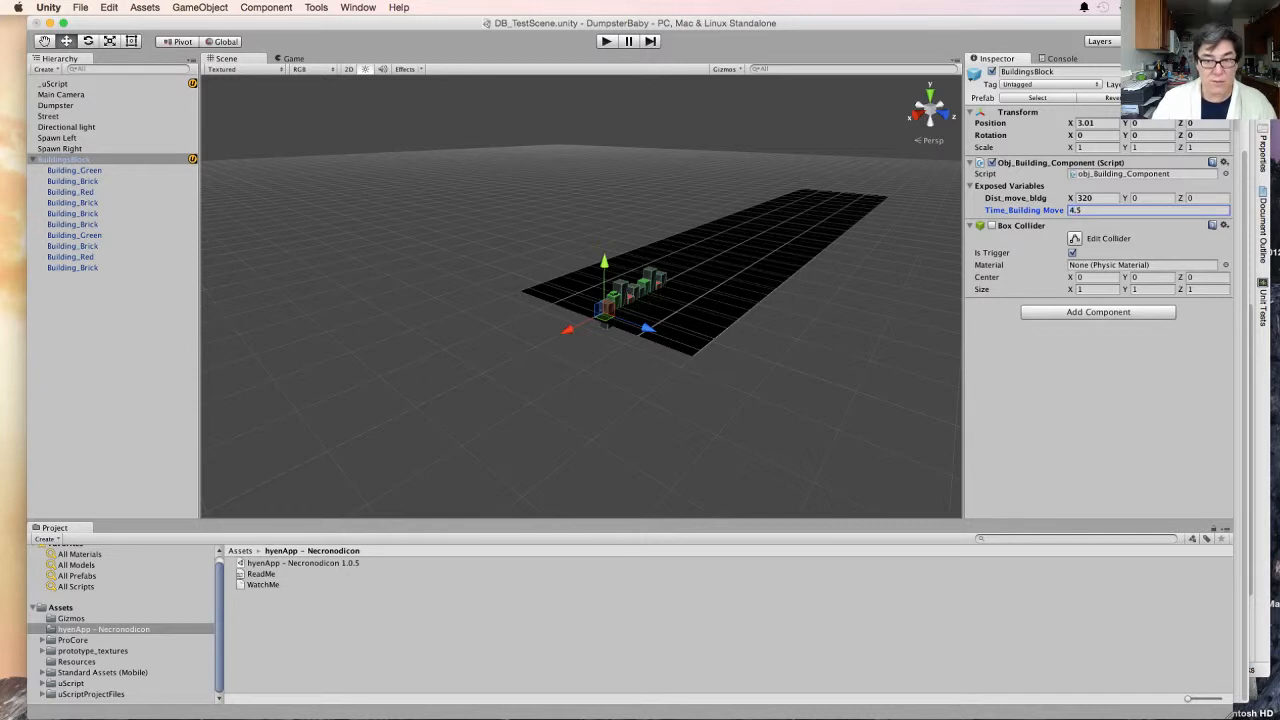
# - Test-run the game and apply the BuildingsBlock changes to its prefab
pyautogui.press('super+p')
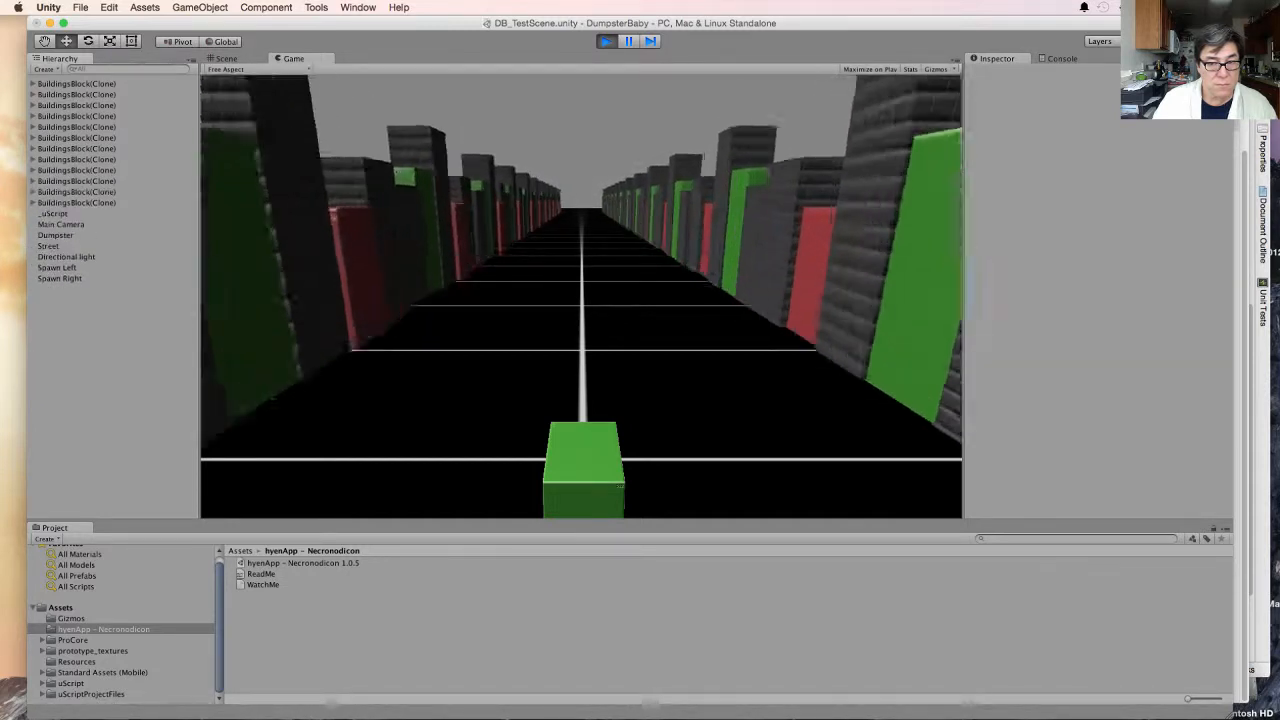
pyautogui.press('super+p')
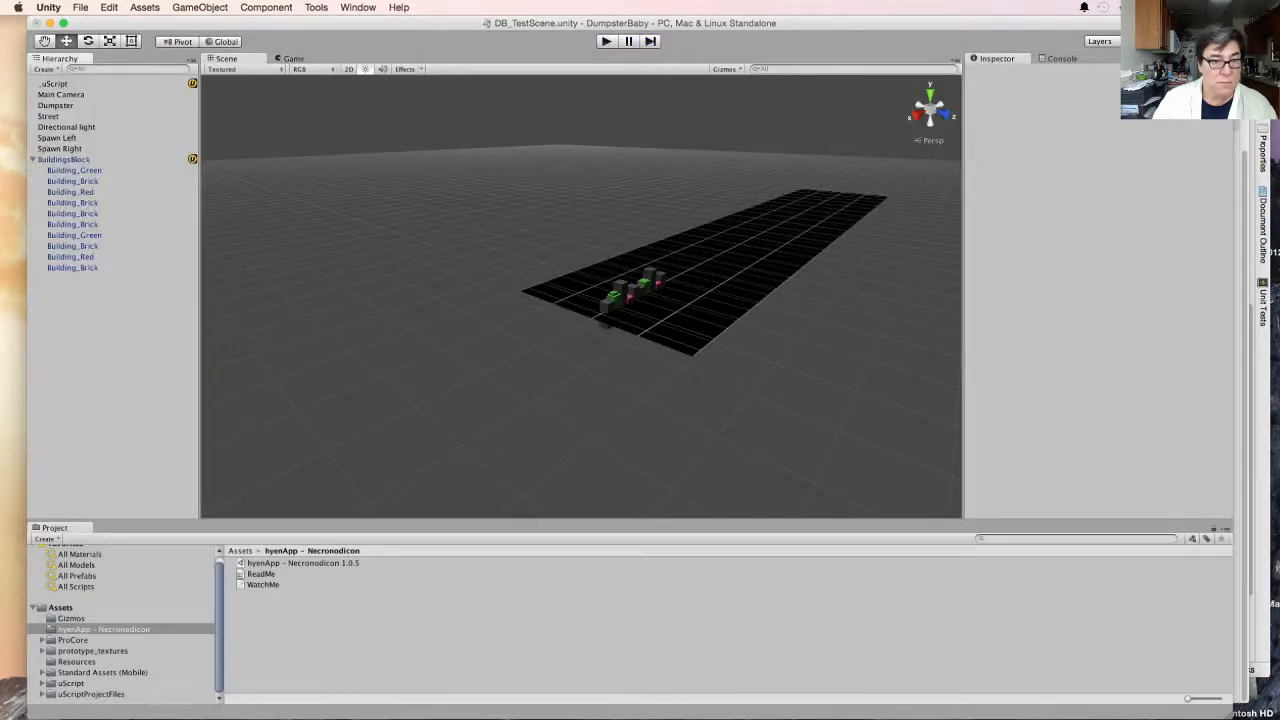
pyautogui.click(64, 160)
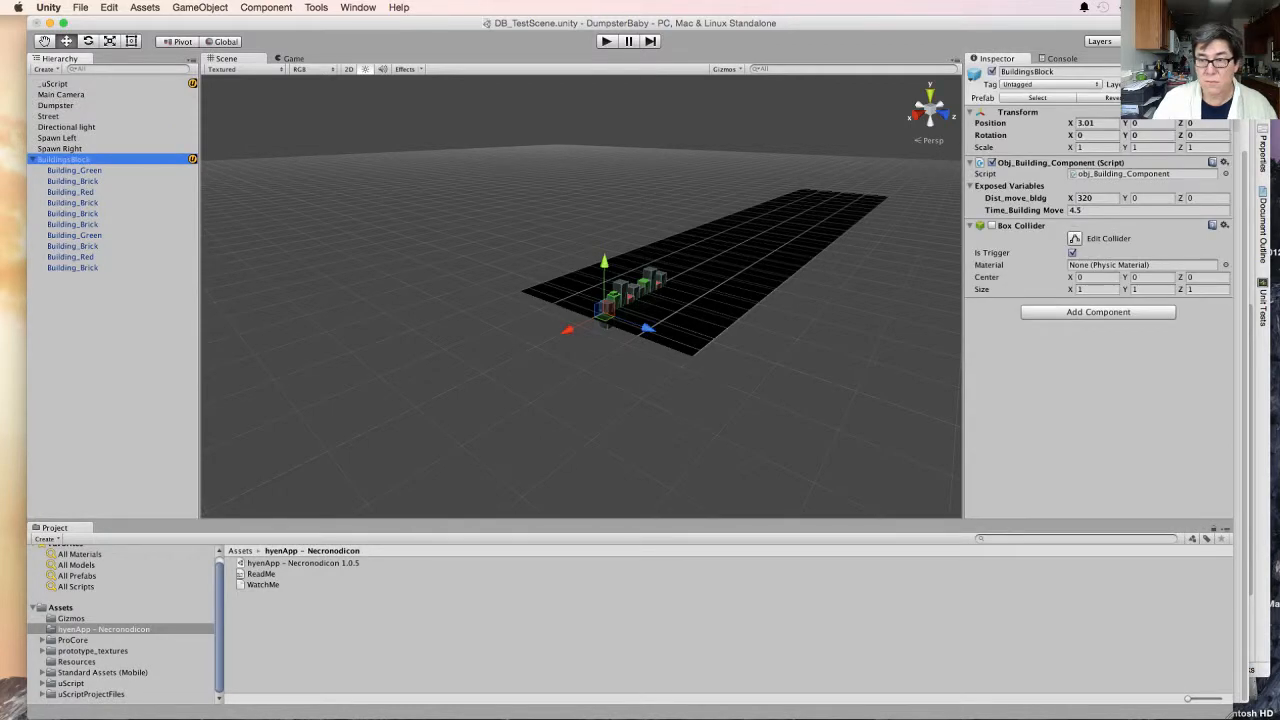
pyautogui.click(1190, 98)
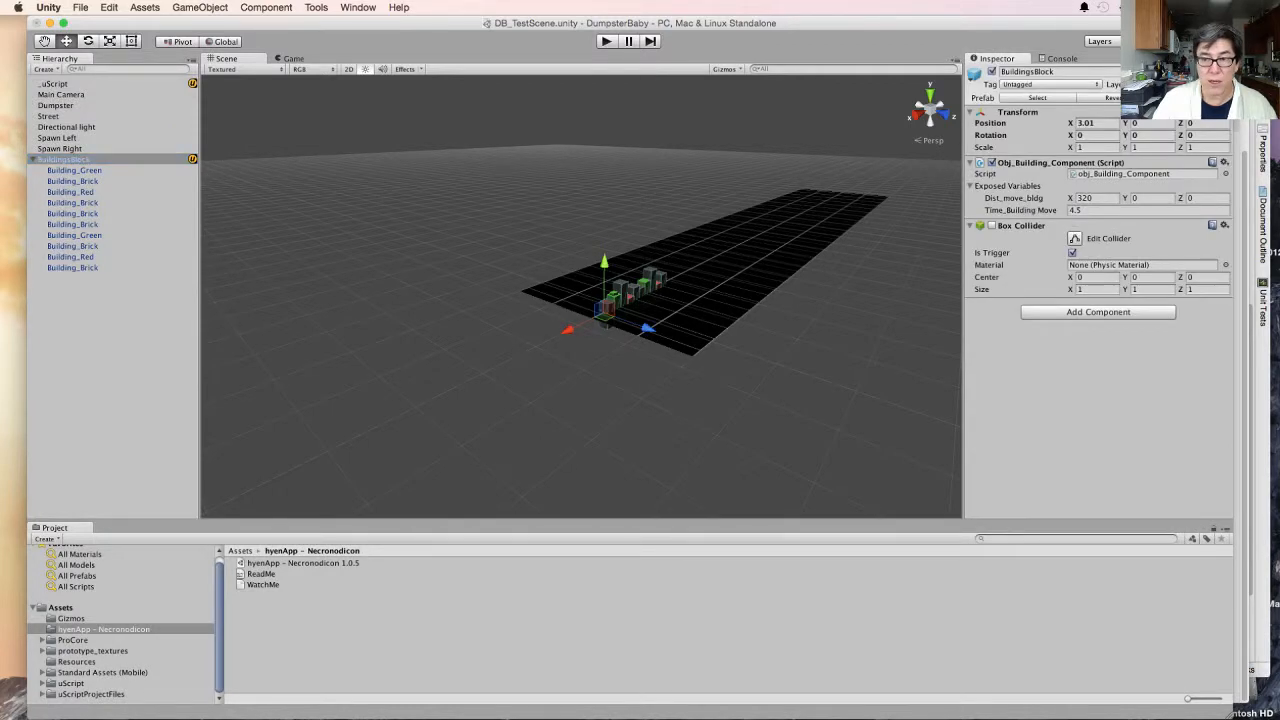
# - Deactivate the BuildingsBlock object and test-run the game with only the spawned blocks
pyautogui.click(991, 72)
pyautogui.press('super+p')
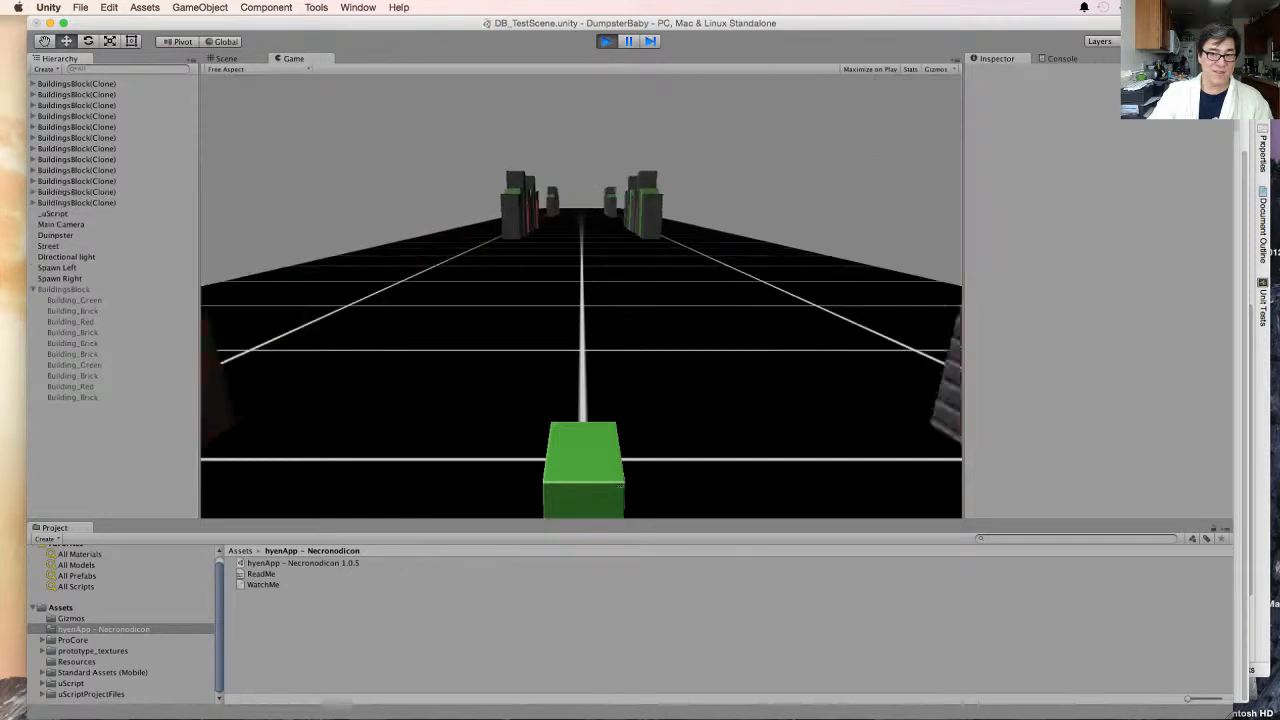
pyautogui.press('super+p')
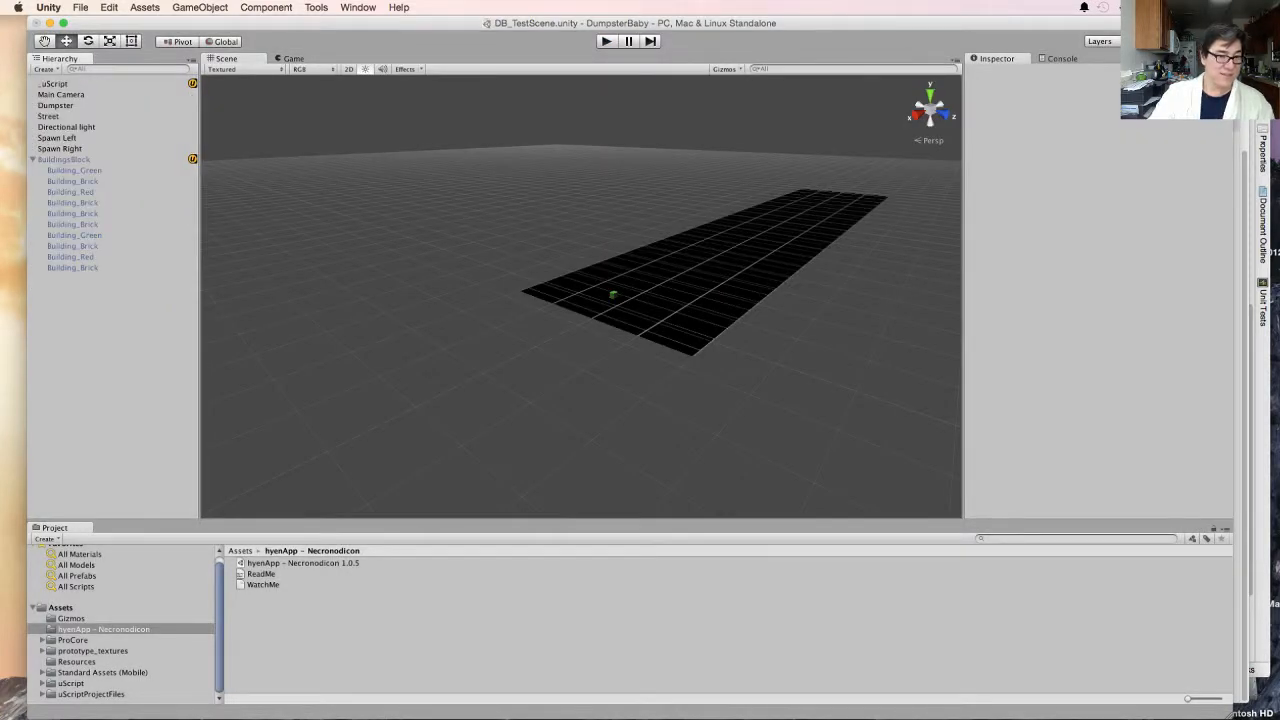
# - Set Tim_spwn_Buildings on the _uScript object to 0.4 and test-run the game
pyautogui.click(55, 84)
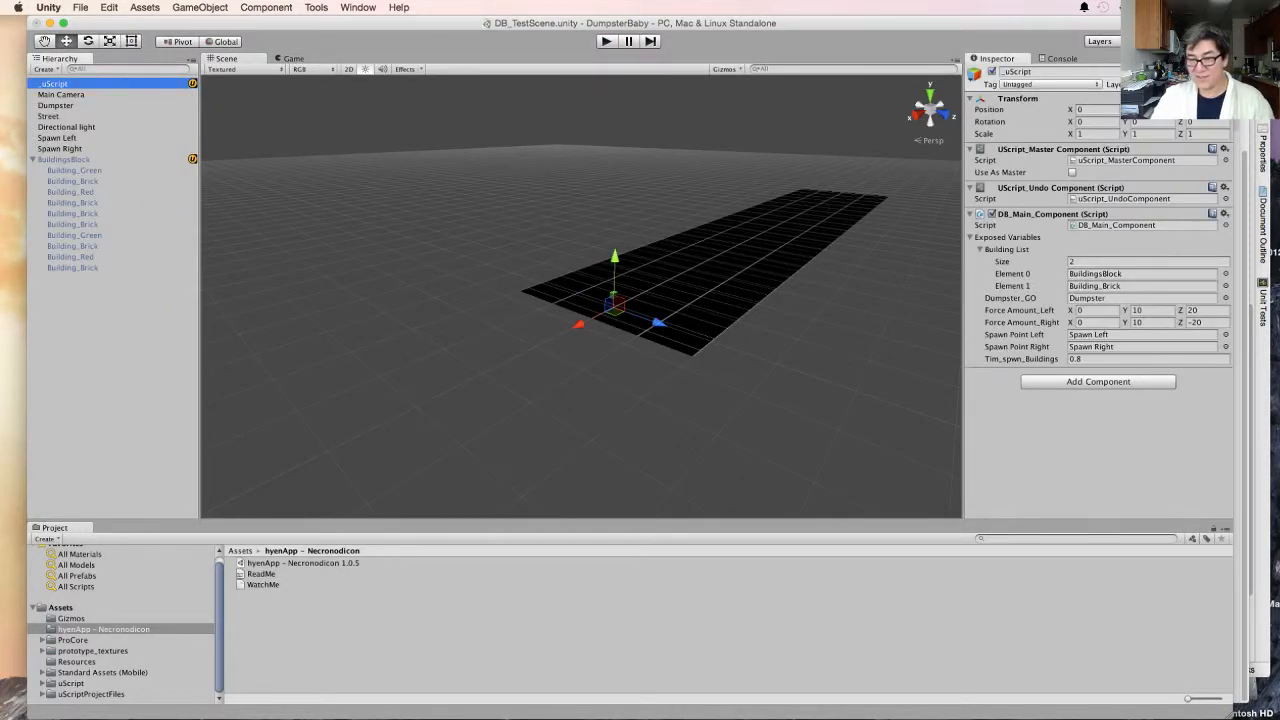
pyautogui.click(1102, 359)
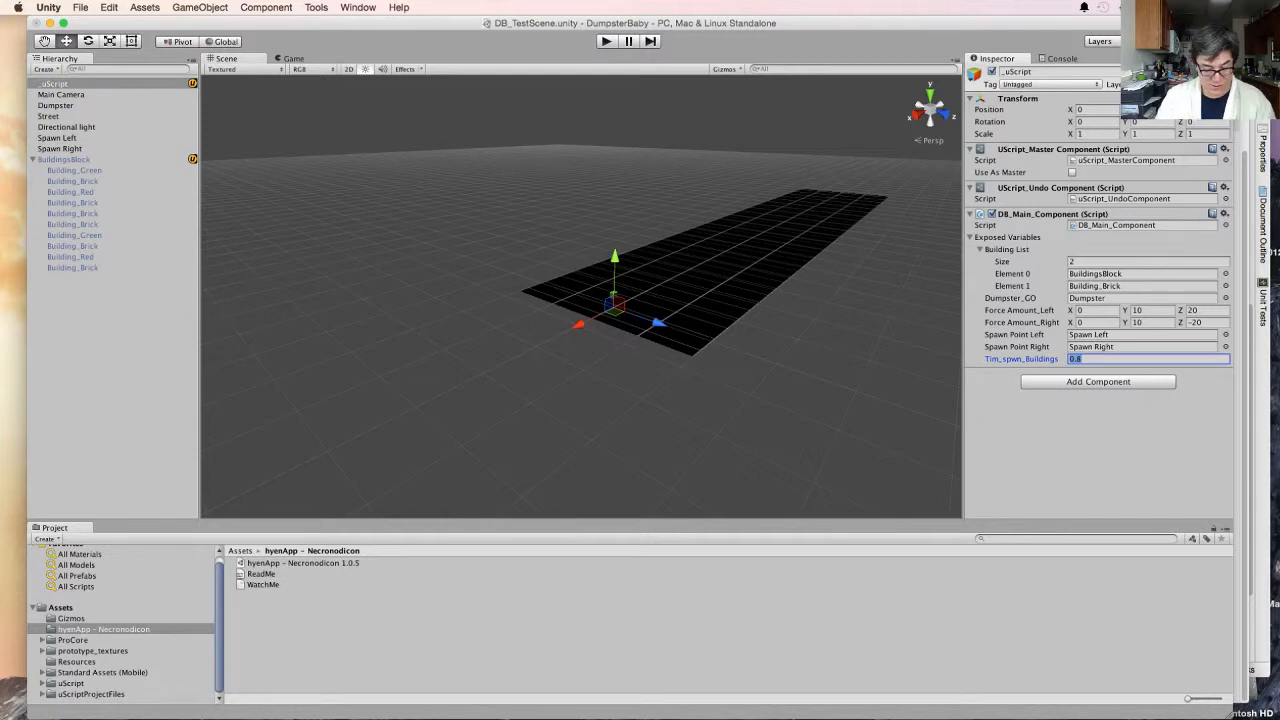
pyautogui.write('0.4')
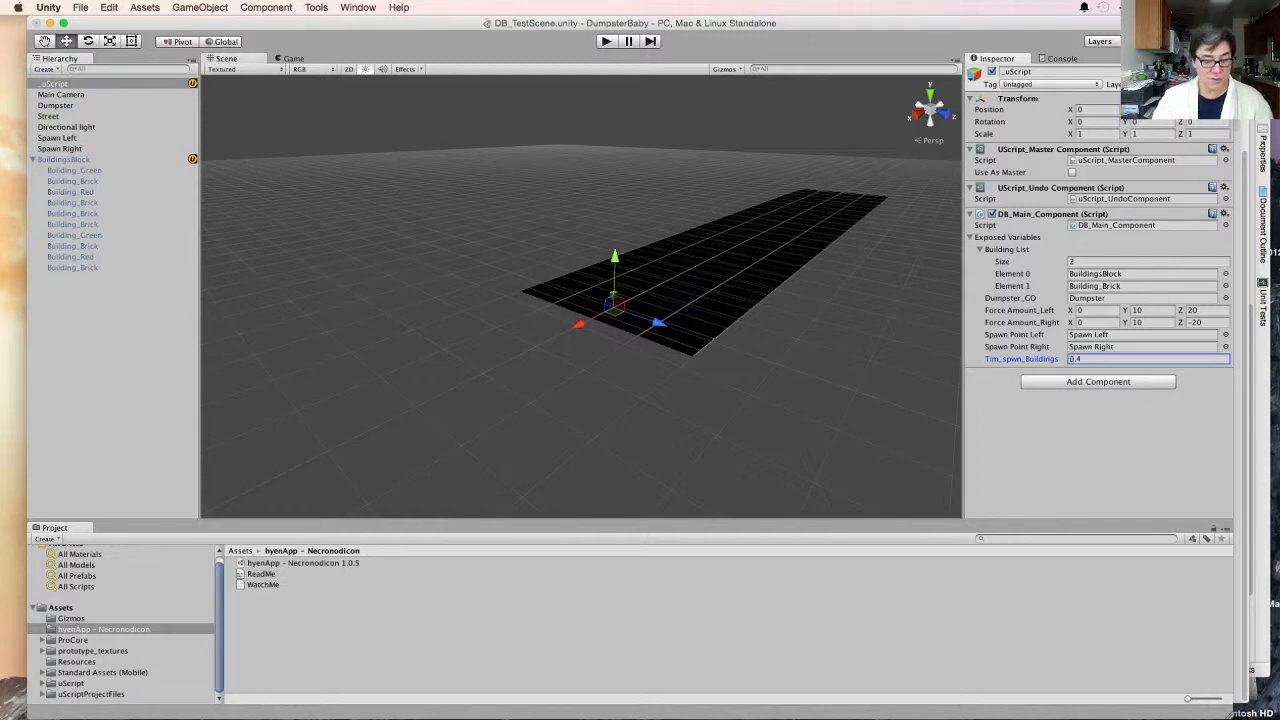
pyautogui.press('super+p')
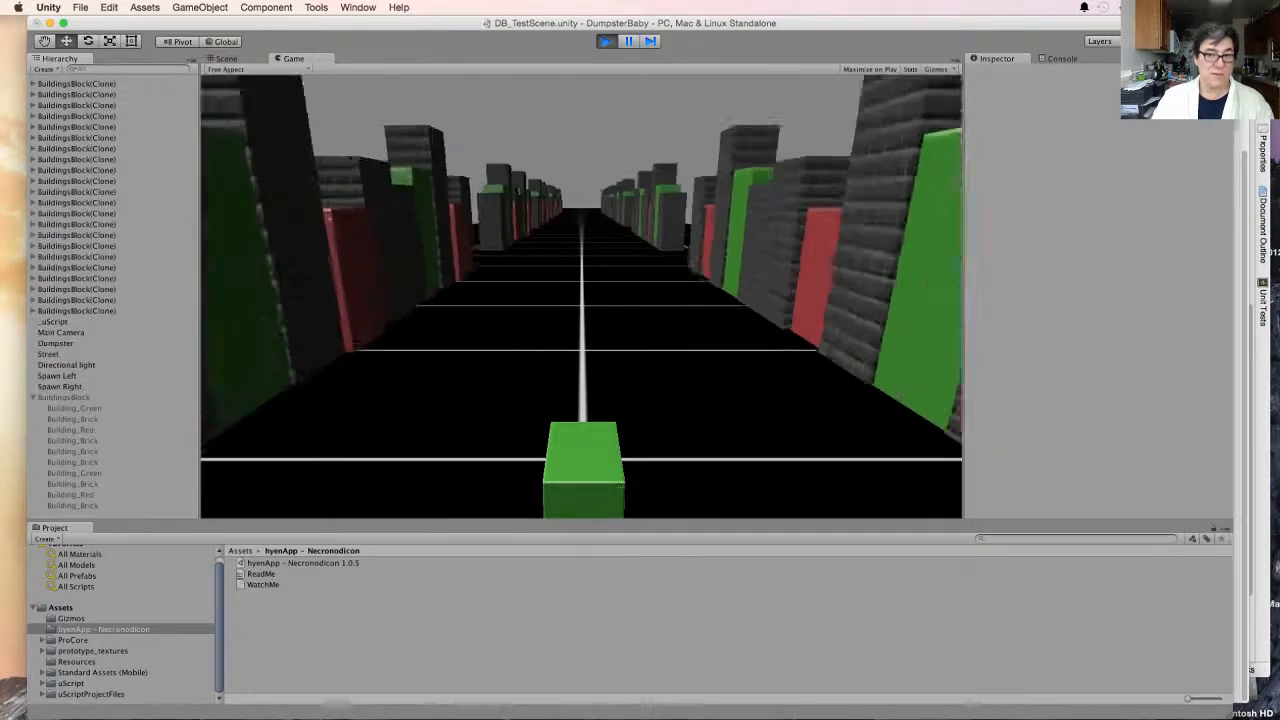
pyautogui.press('super+p')
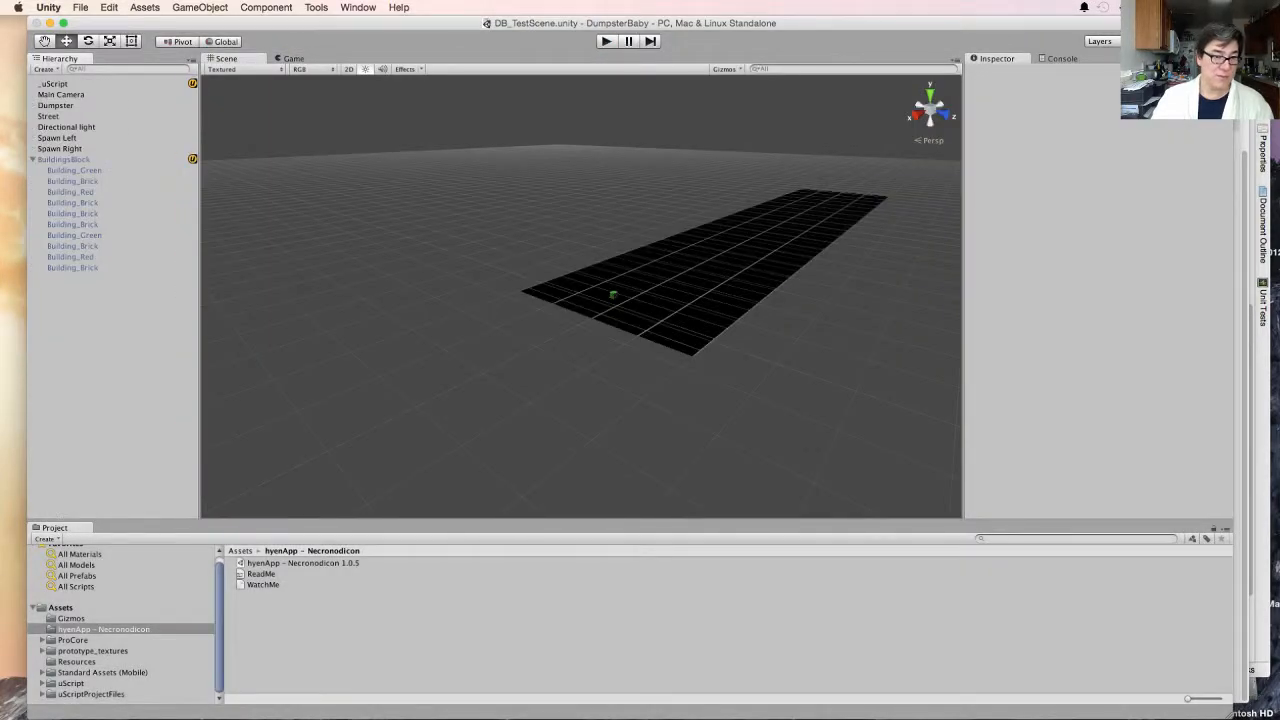
# - Set Tim_spwn_Buildings on the _uScript object to 0.35
pyautogui.click(54, 84)
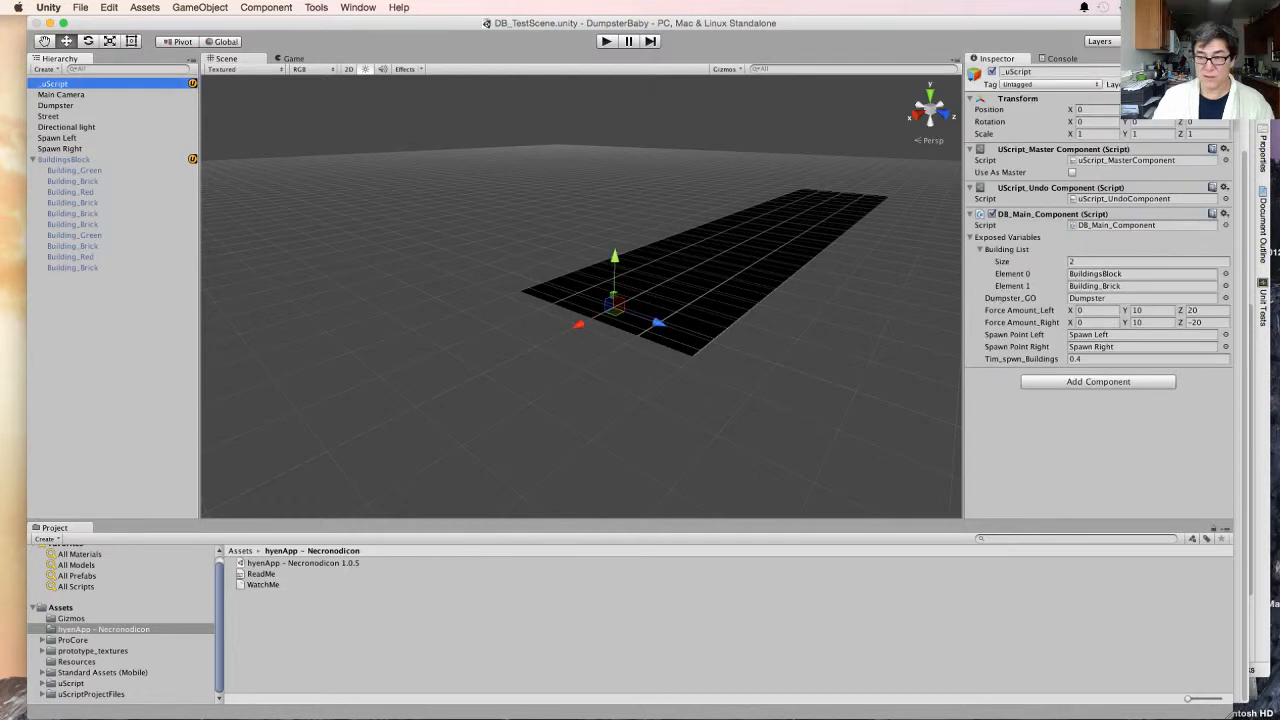
pyautogui.click(1105, 359)
pyautogui.press('BackSpace')
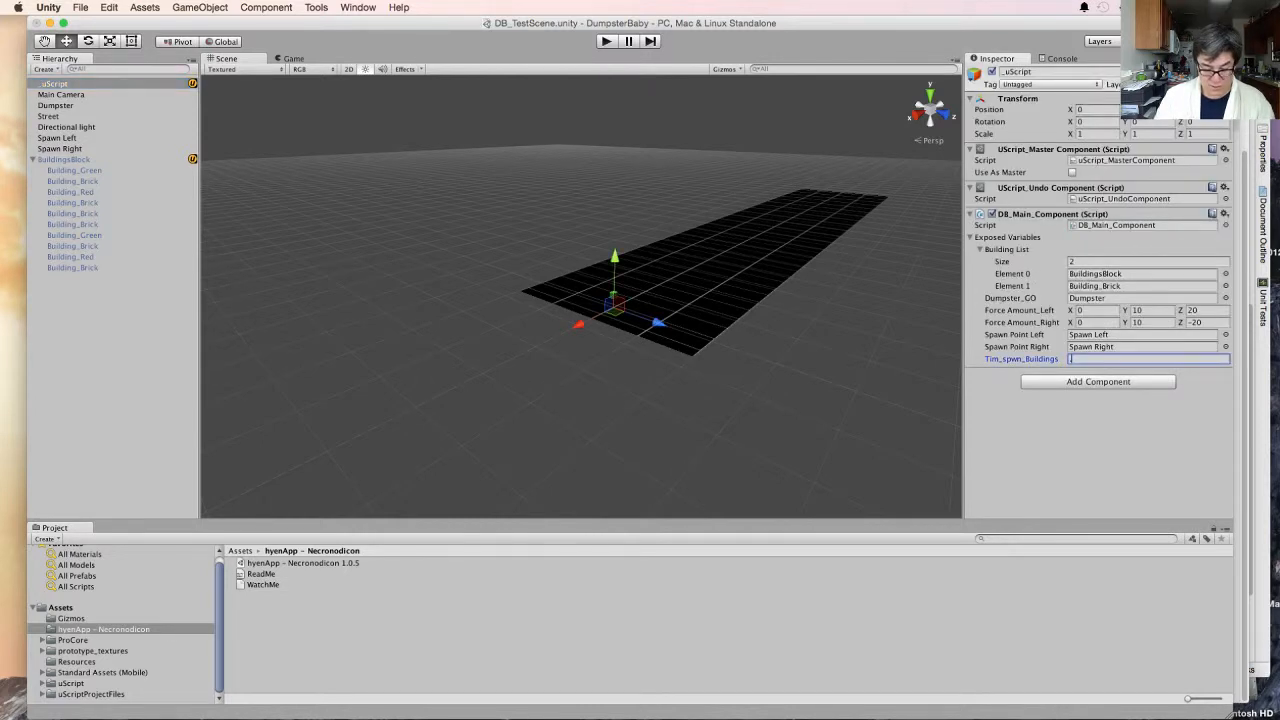
pyautogui.write('0.35')
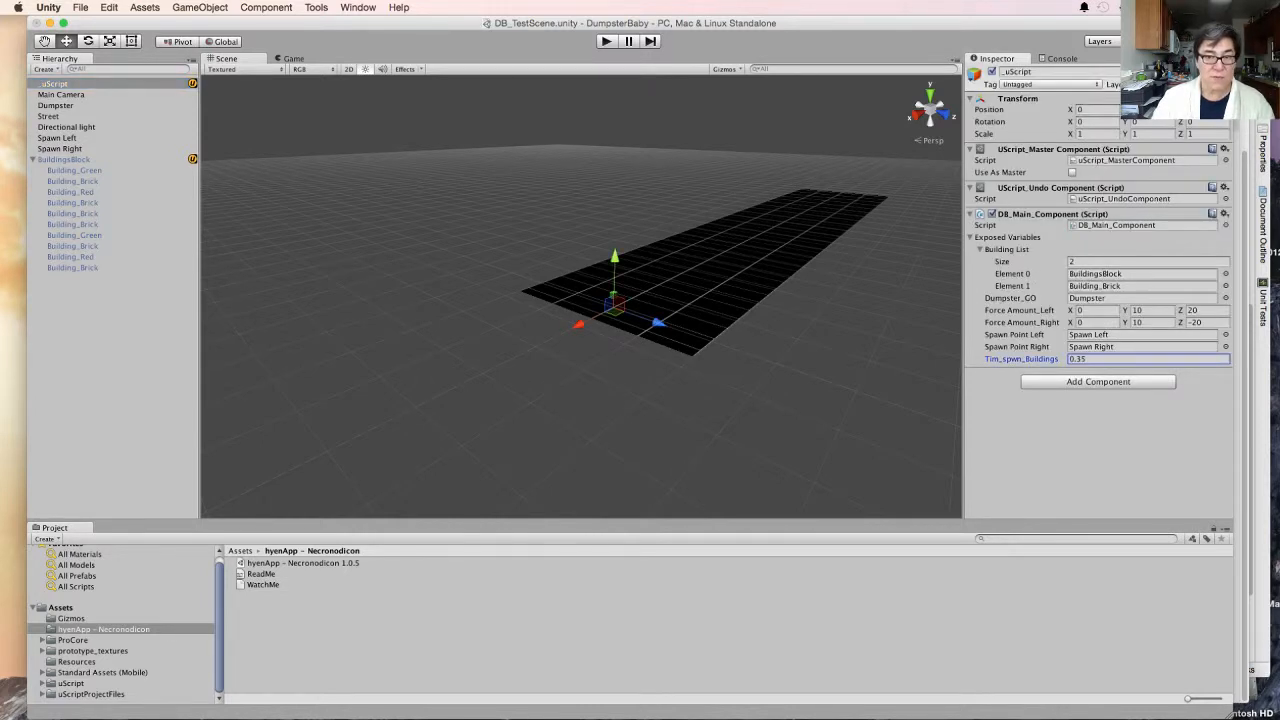
# - Test-run the game and examine the spacing and travel of the building rows in the Scene view
pyautogui.press('super+p')
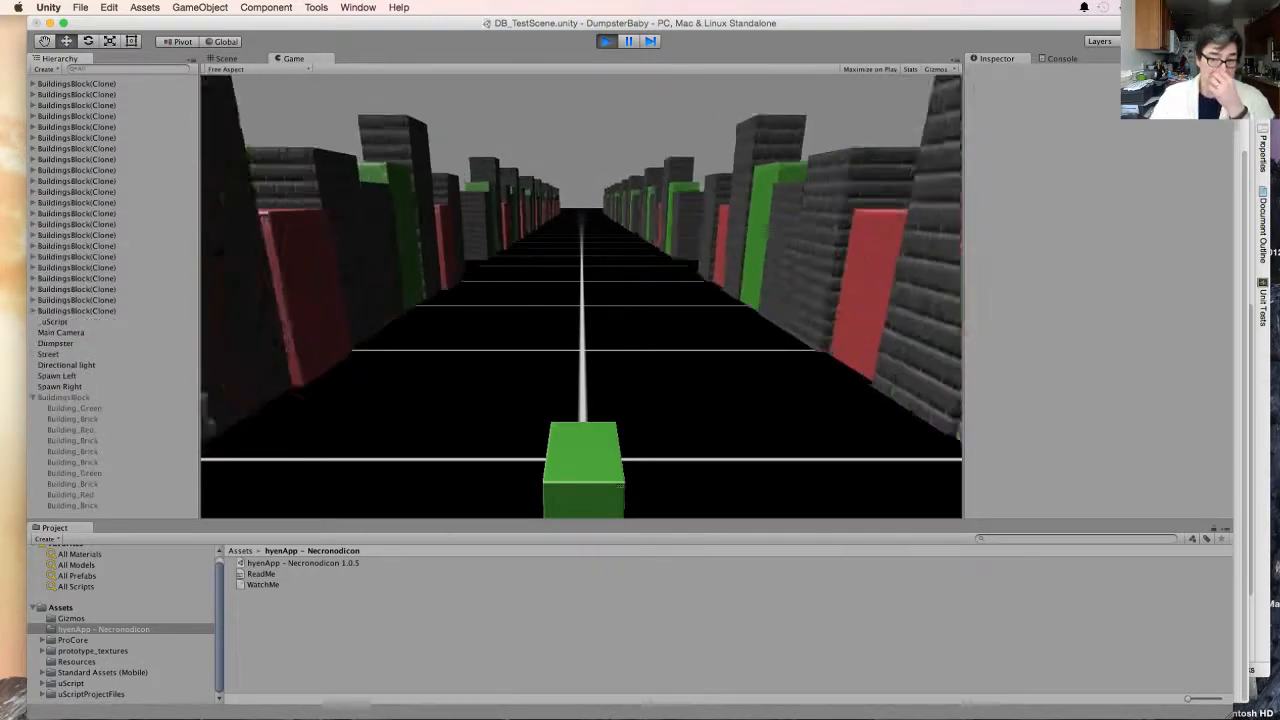
pyautogui.click(227, 59)
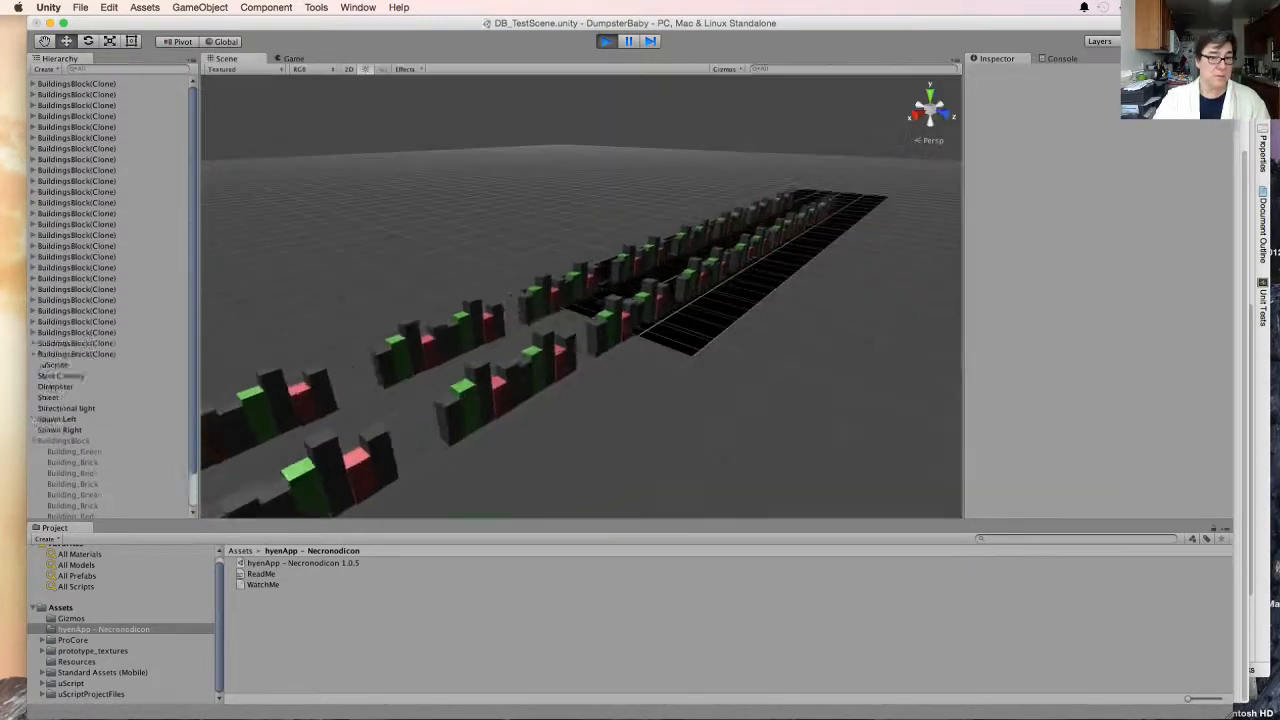
pyautogui.scroll(3, 514, 300)
pyautogui.scroll(-15, 520, 310)
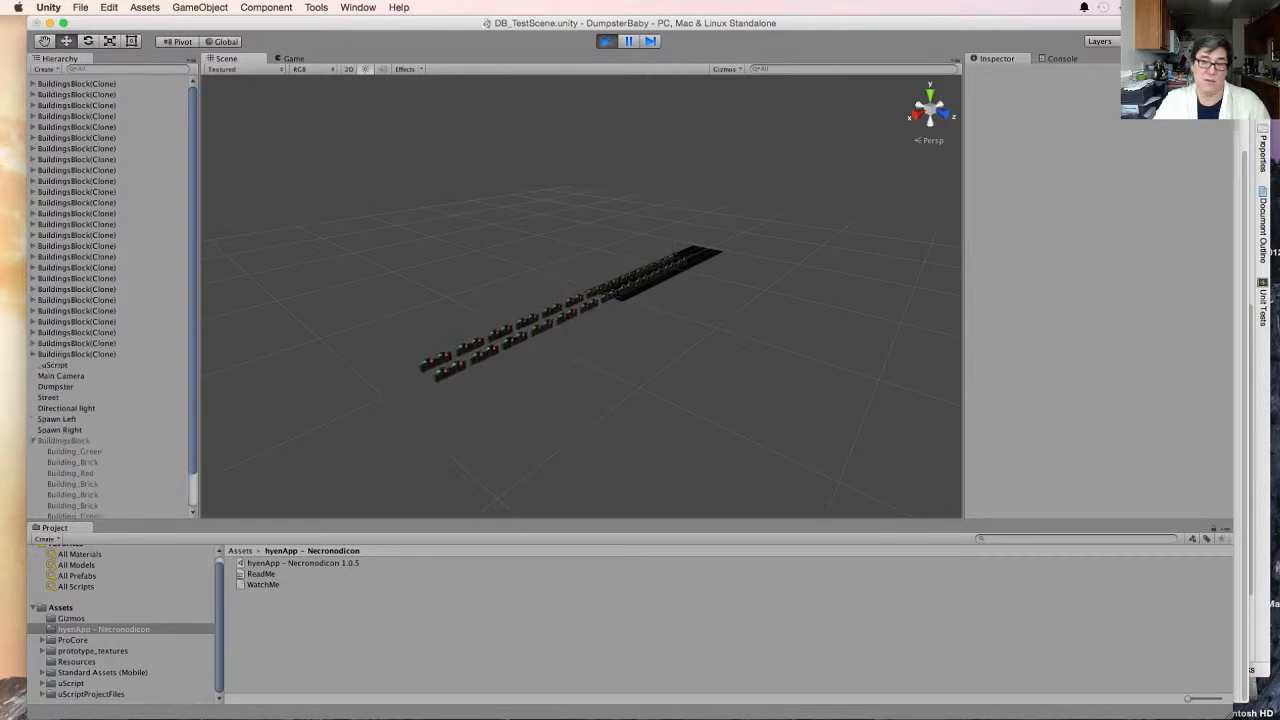
pyautogui.press('super+p')
# - Move Spawn Left and Spawn Right farther away together by setting their X position to -260
pyautogui.click(58, 138)
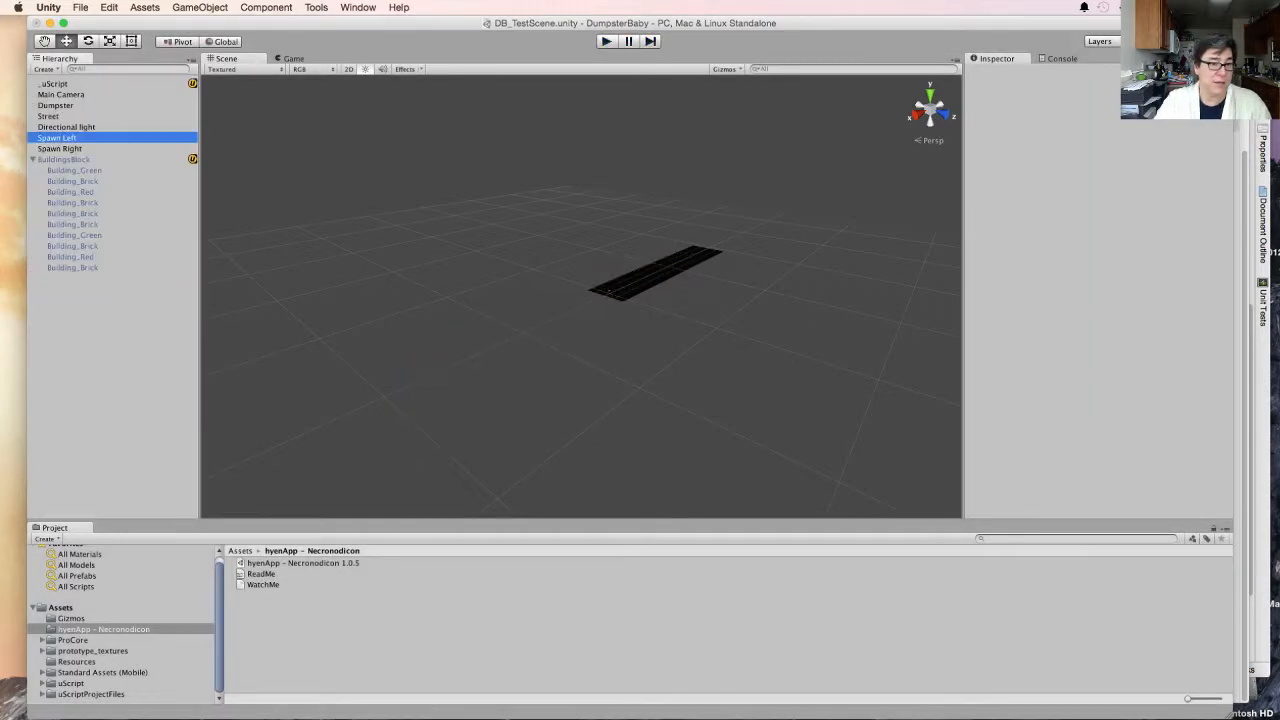
pyautogui.keyDown('shift'); pyautogui.click(60, 149); pyautogui.keyUp('shift')
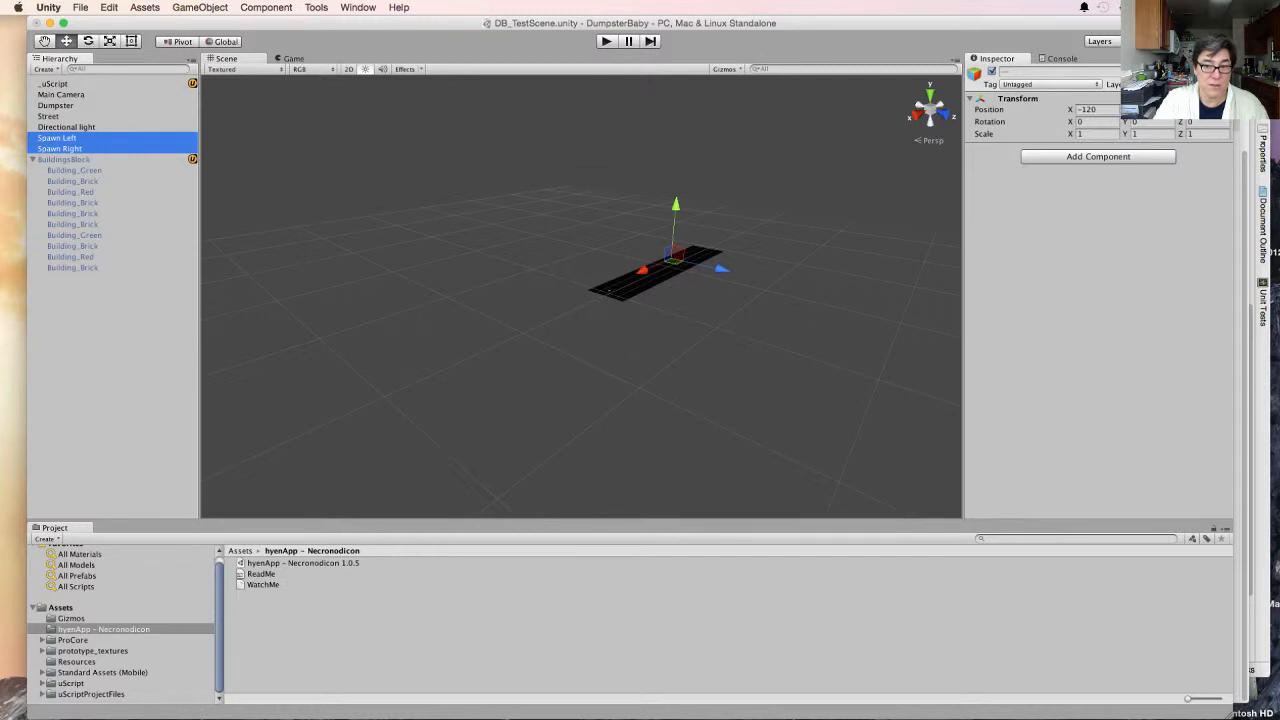
pyautogui.moveTo(642, 270); pyautogui.dragTo(694, 247)
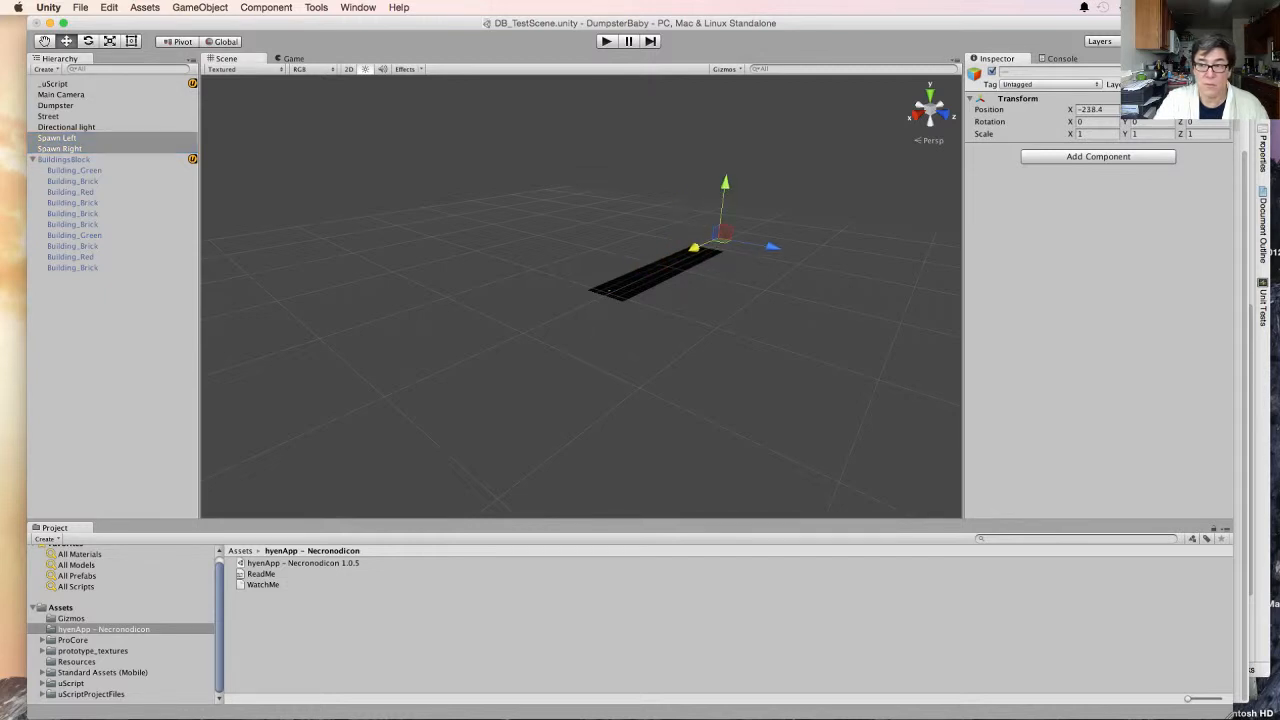
pyautogui.click(1097, 110)
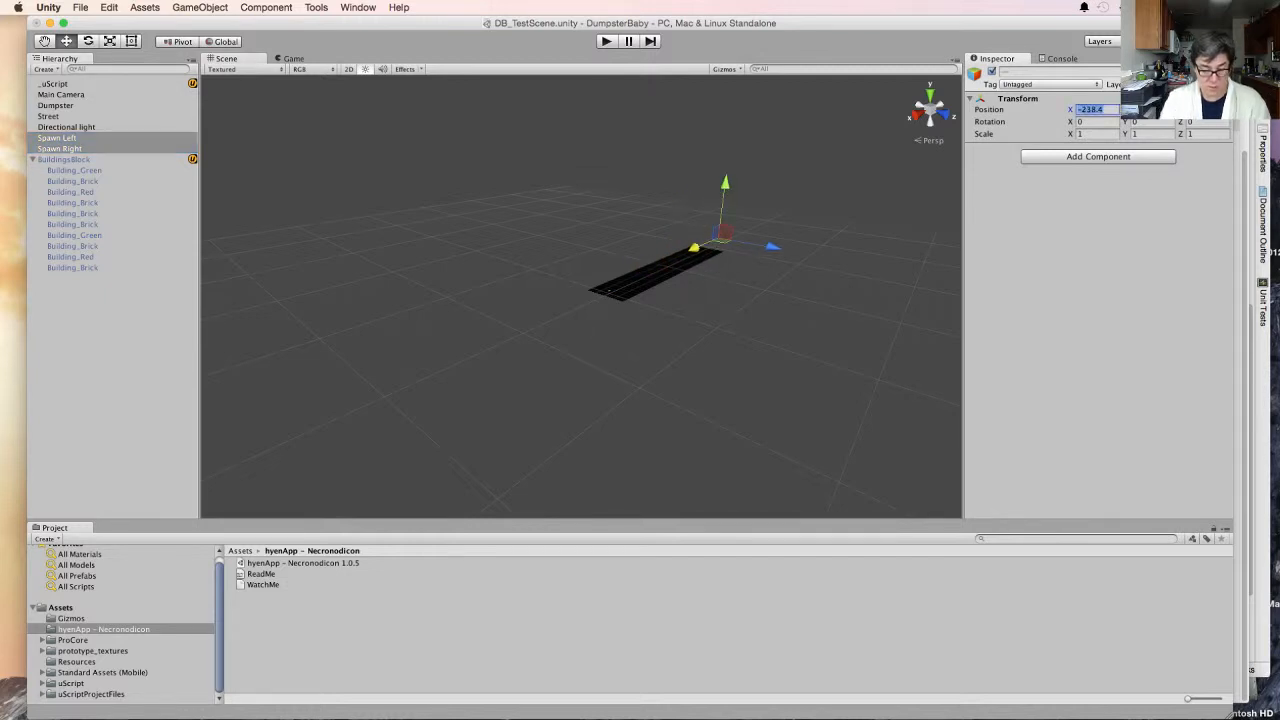
pyautogui.write('-2')
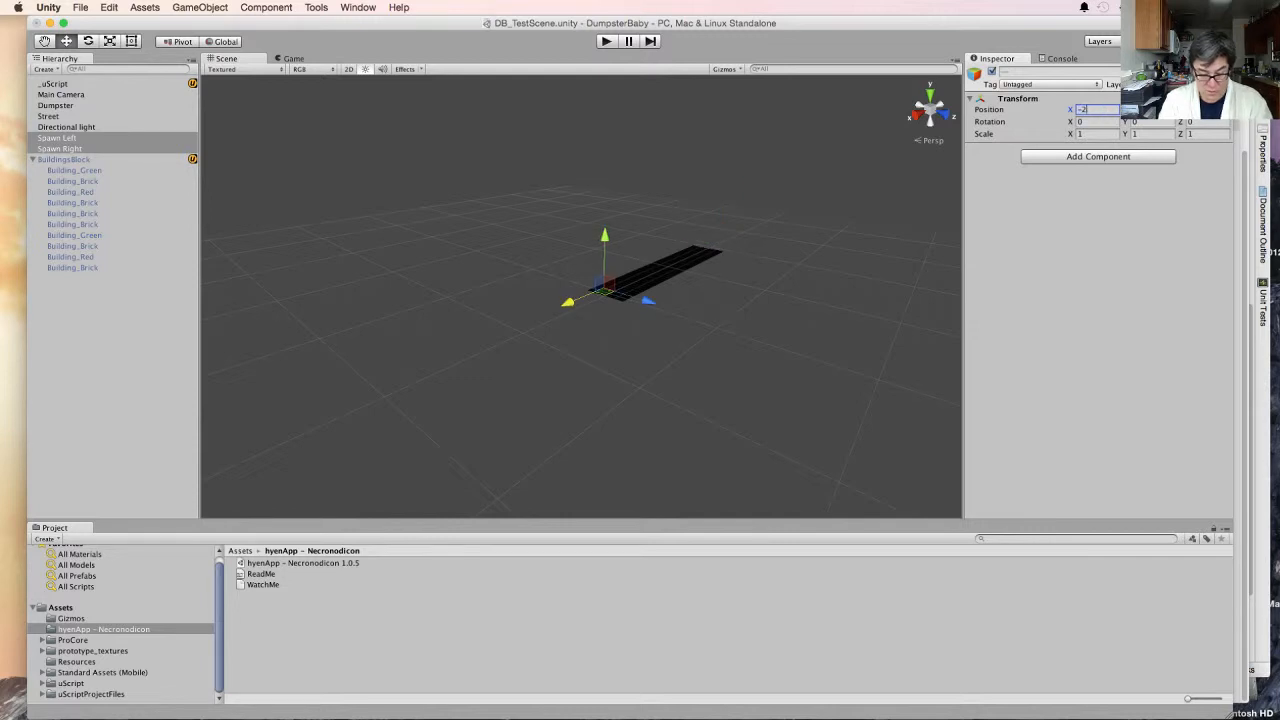
pyautogui.write('60')
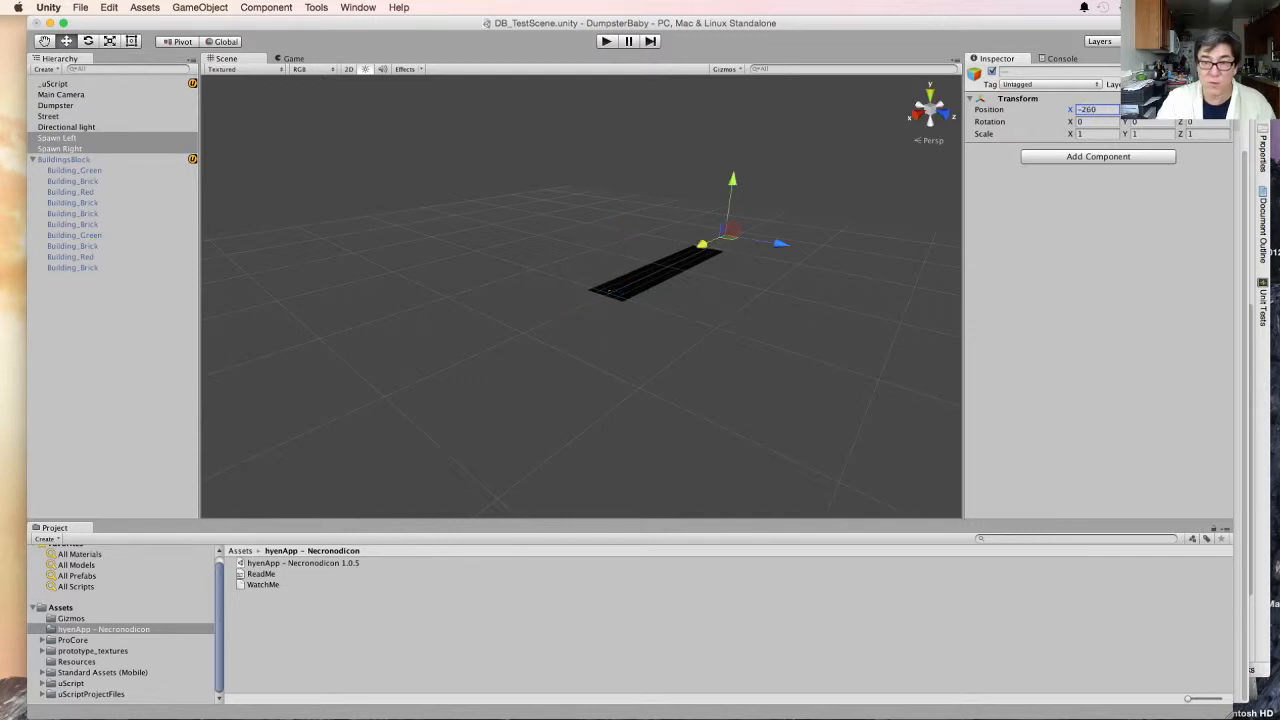
# - Test-run the game, steering the dumpster from side to side while checking how the buildings stream past, and stop the run
pyautogui.press('super+p')
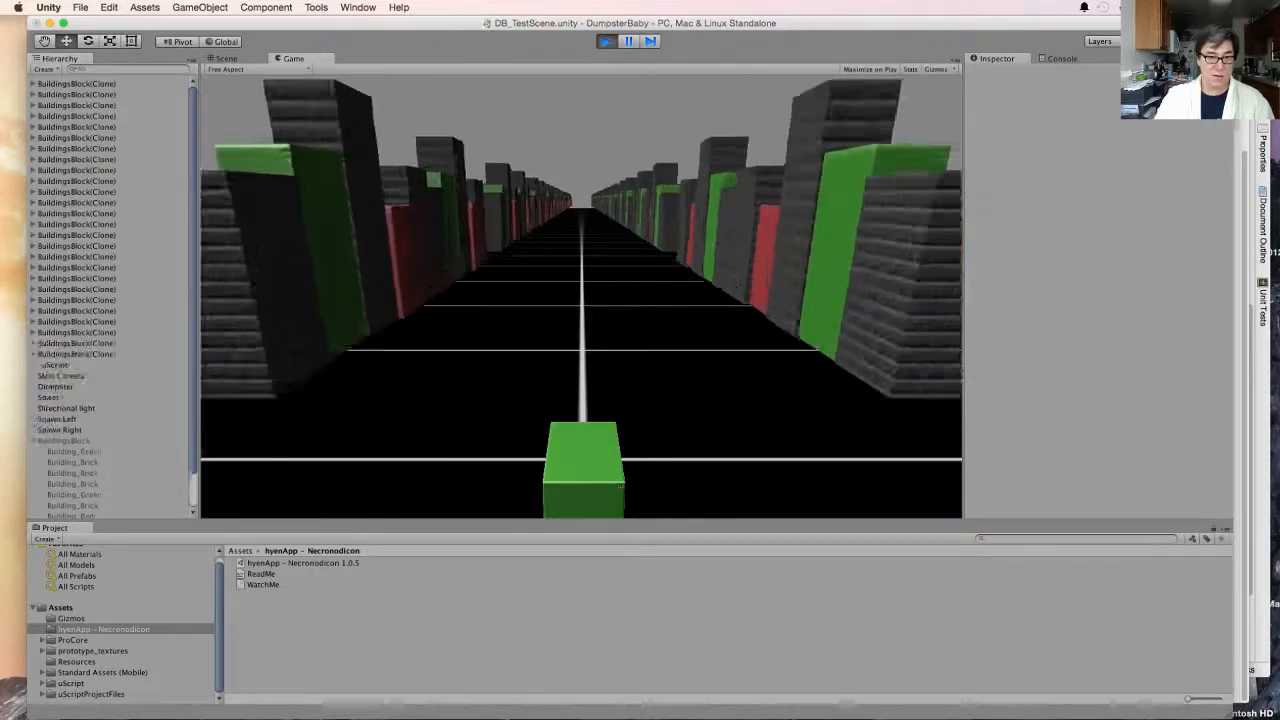
pyautogui.press('Right')
pyautogui.press('Left')
pyautogui.press('Right')
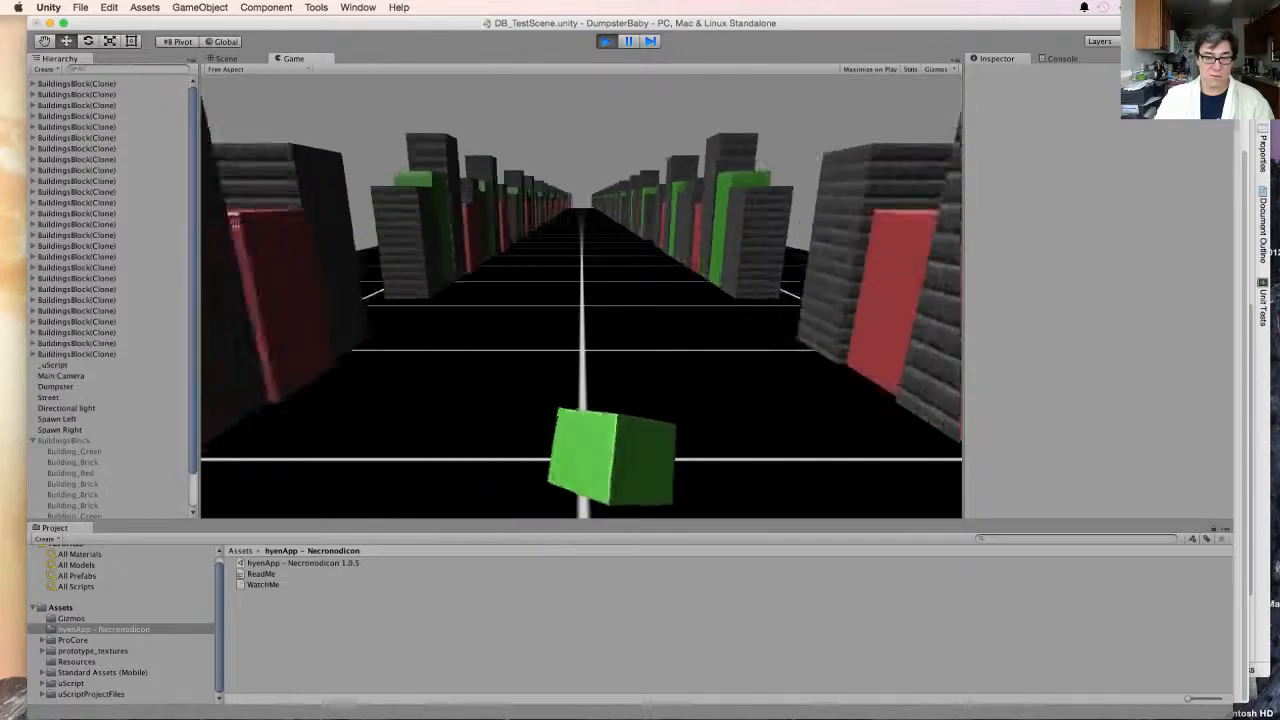
pyautogui.press('Left')
pyautogui.press('Right')
pyautogui.press('Left')
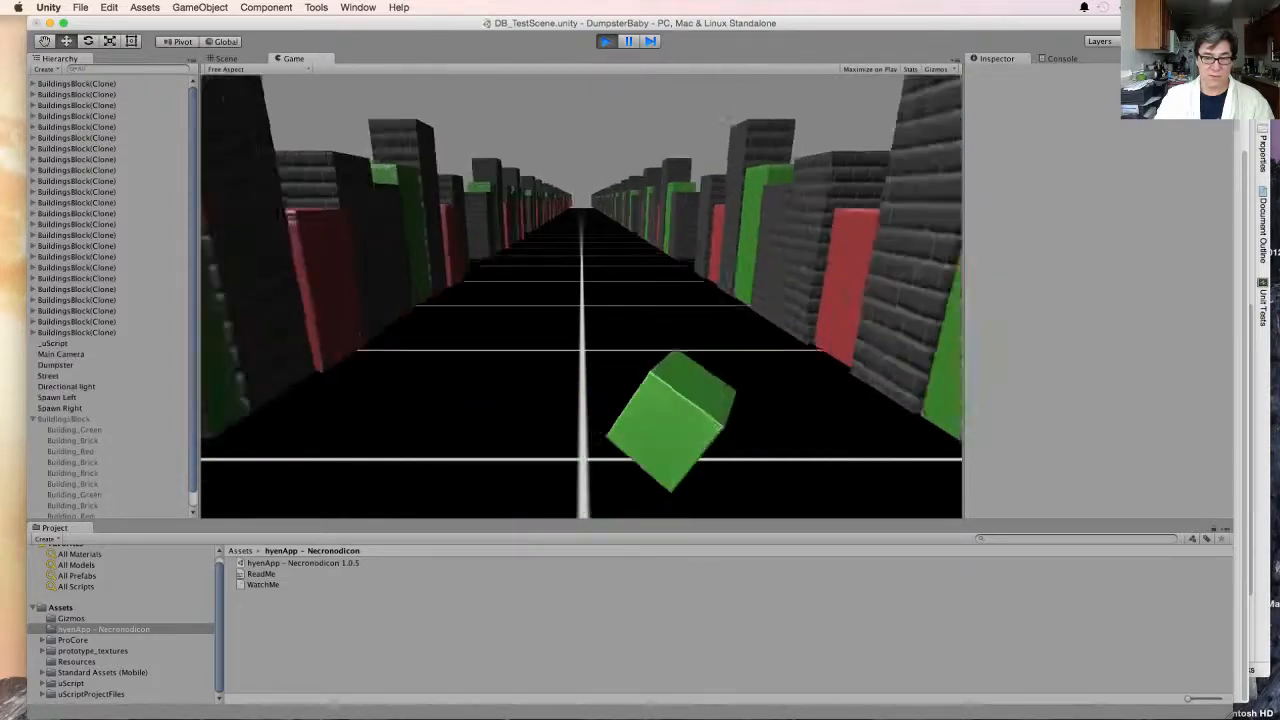
pyautogui.press('Right')
pyautogui.press('Left')
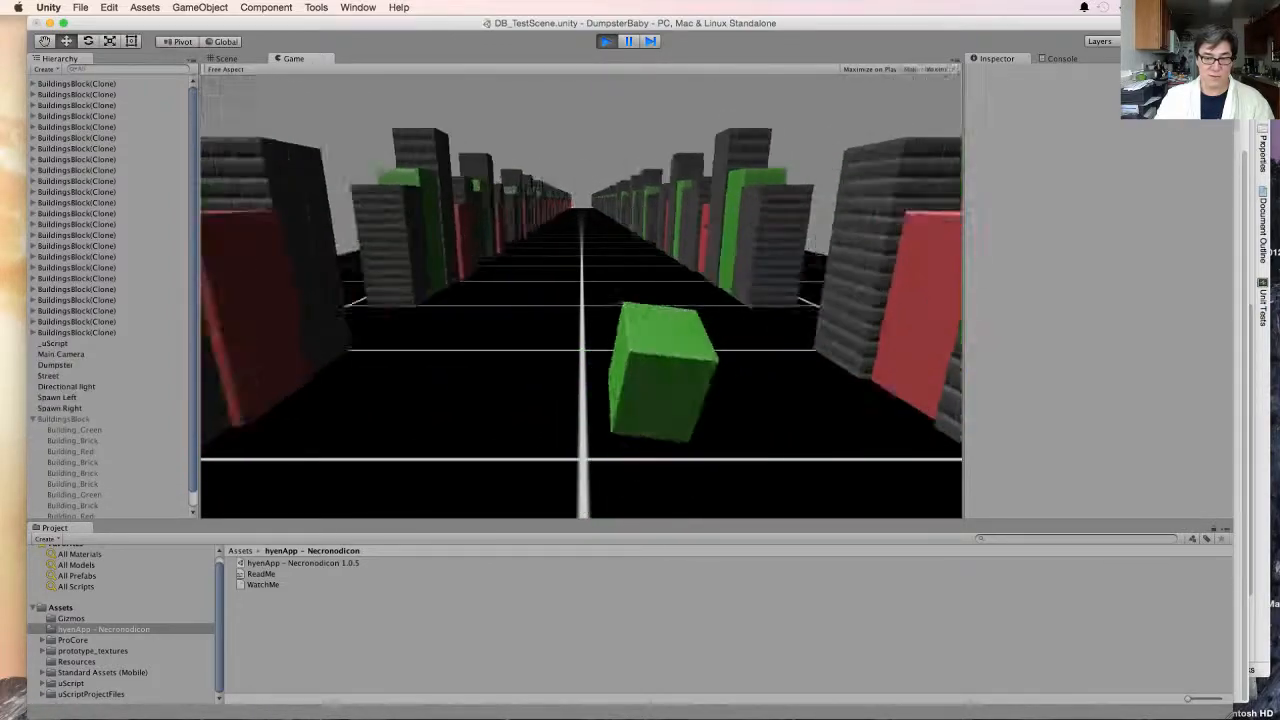
pyautogui.press('Right')
pyautogui.press('Right')
pyautogui.press('Left')
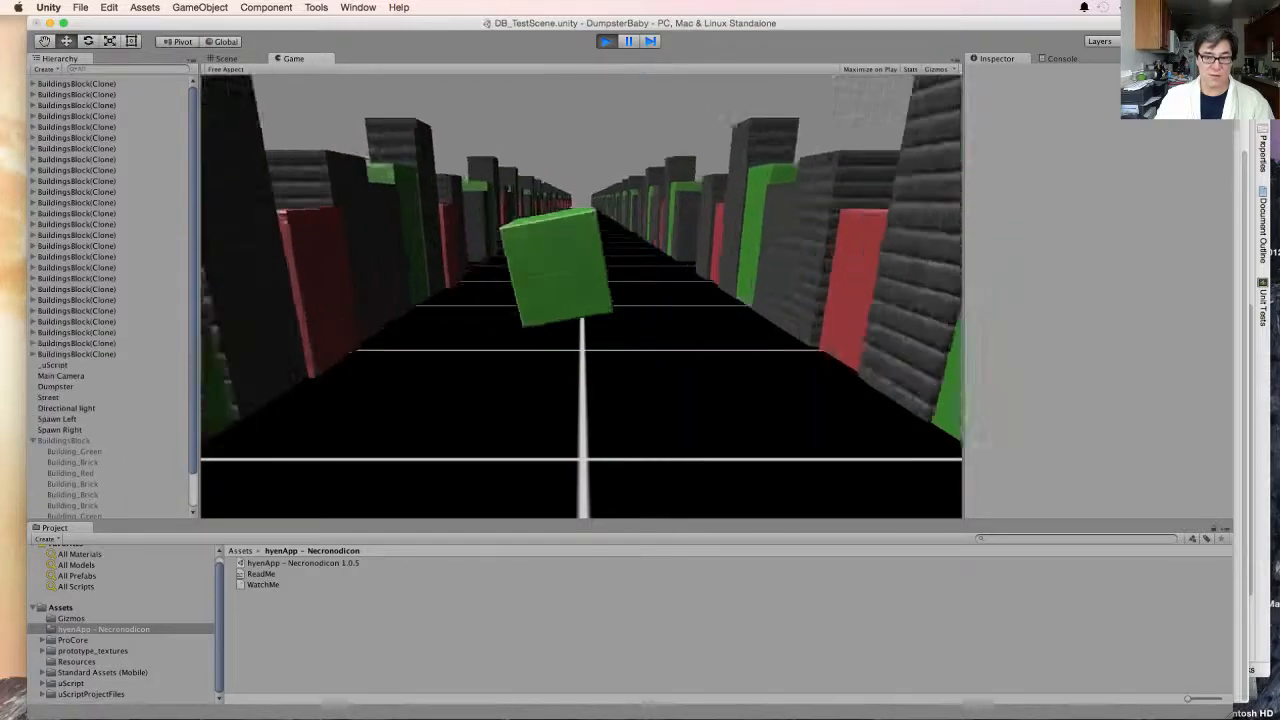
pyautogui.press('Right')
pyautogui.press('Left')
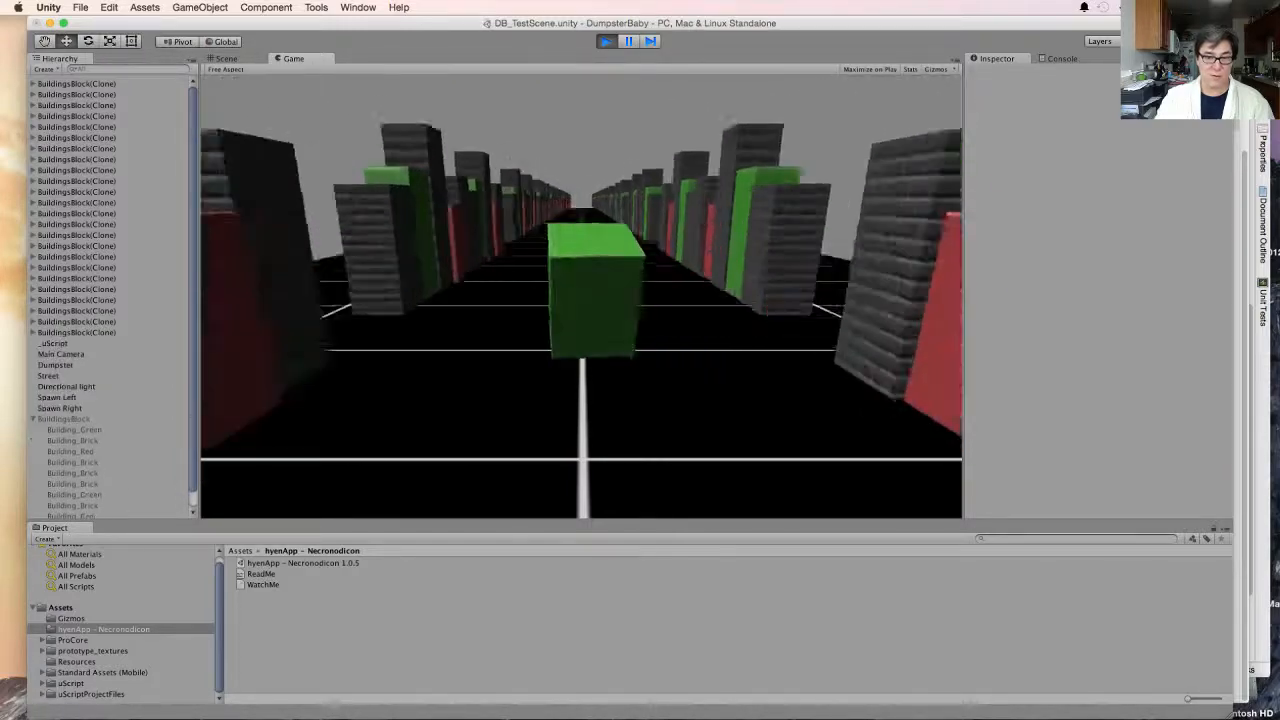
pyautogui.press('Right')
pyautogui.press('Left')
pyautogui.press('Right')
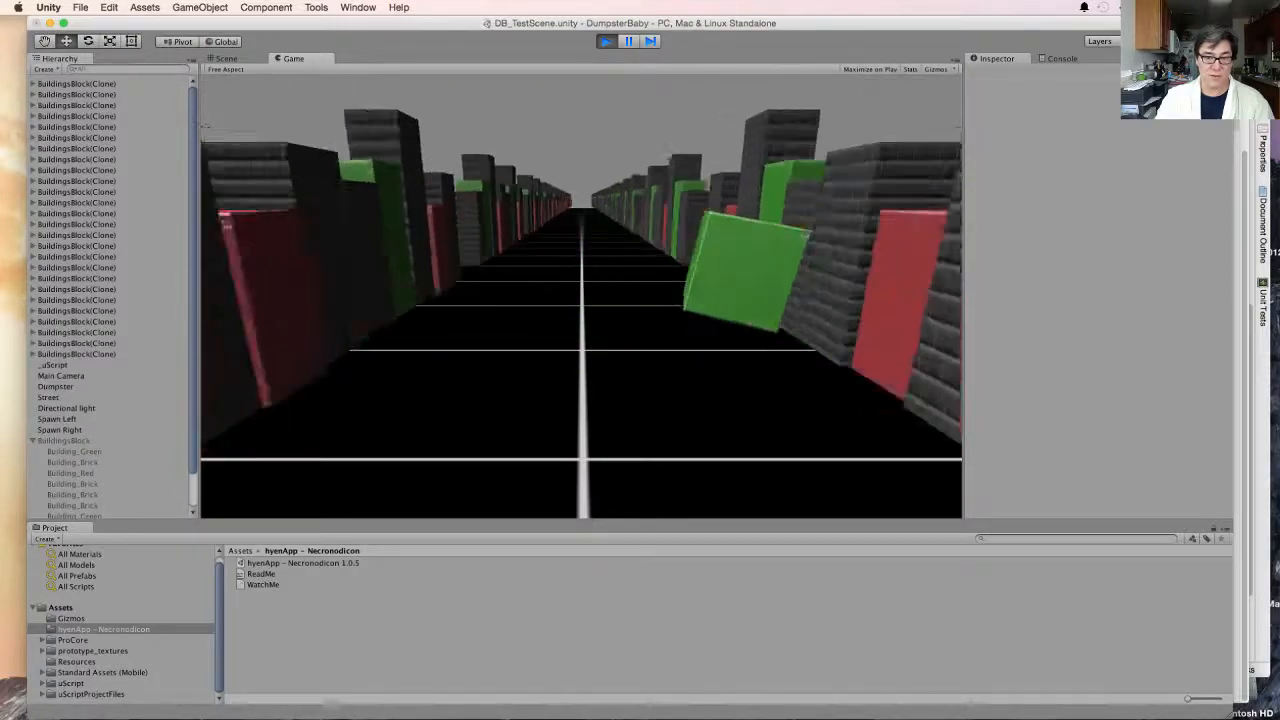
pyautogui.press('Left')
pyautogui.press('Right')
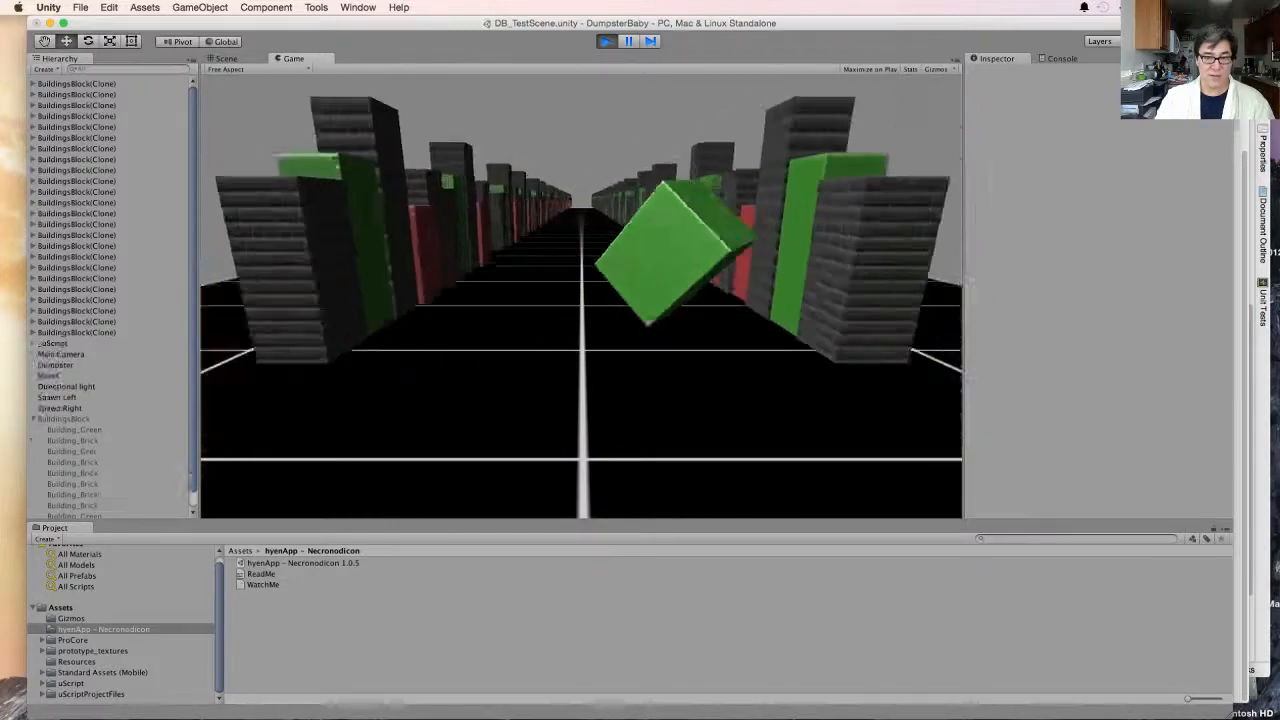
pyautogui.press('Left')
pyautogui.press('Right')
pyautogui.press('Left')
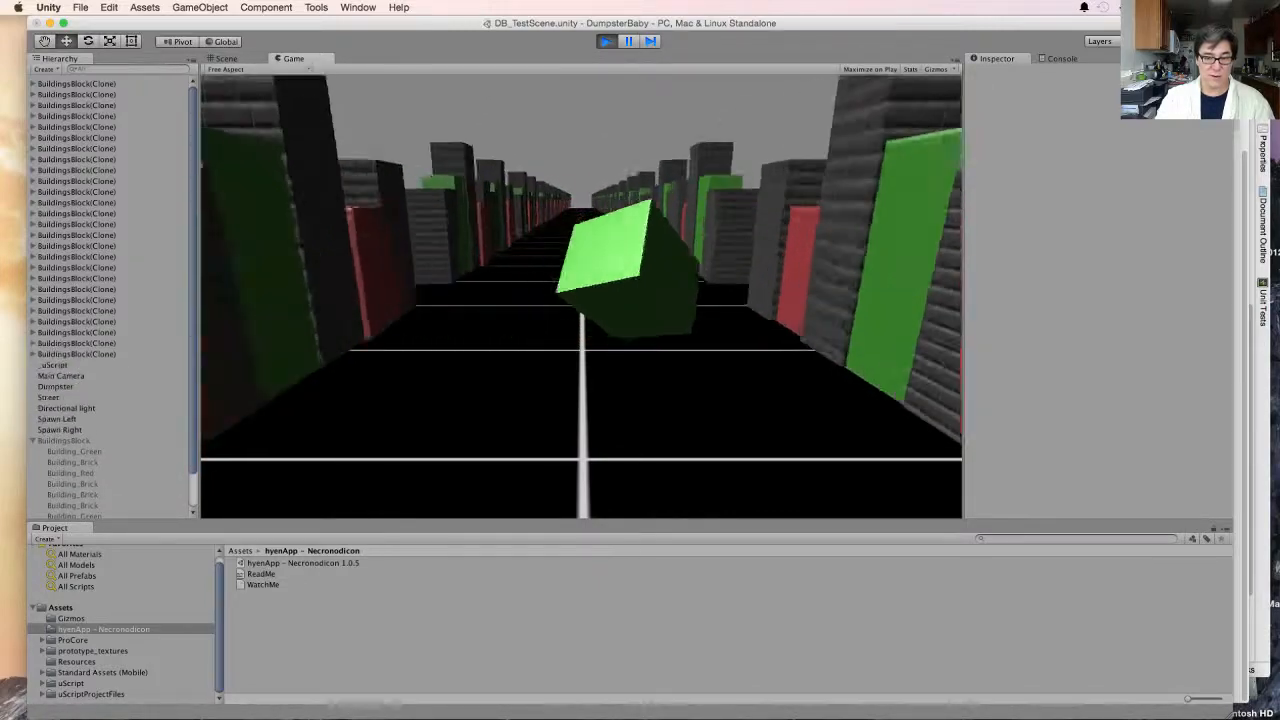
pyautogui.press('Left')
pyautogui.press('Right')
pyautogui.press('Left')
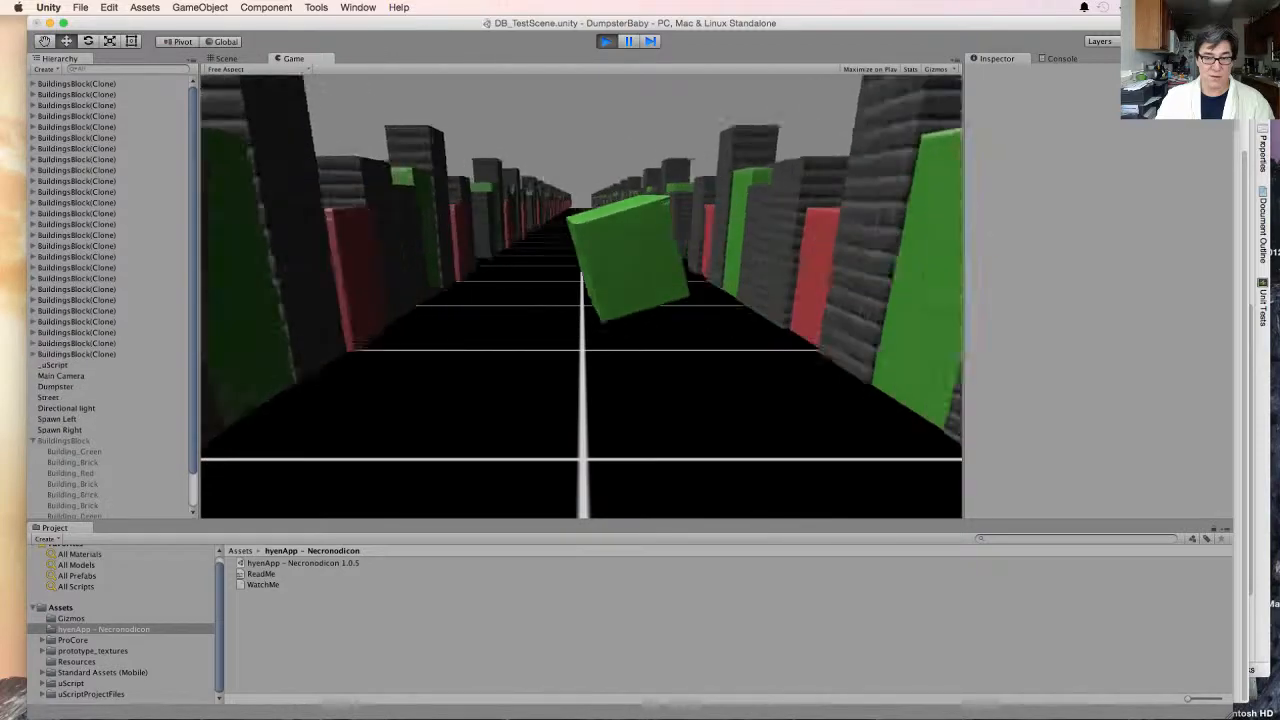
pyautogui.press('Left')
pyautogui.press('Right')
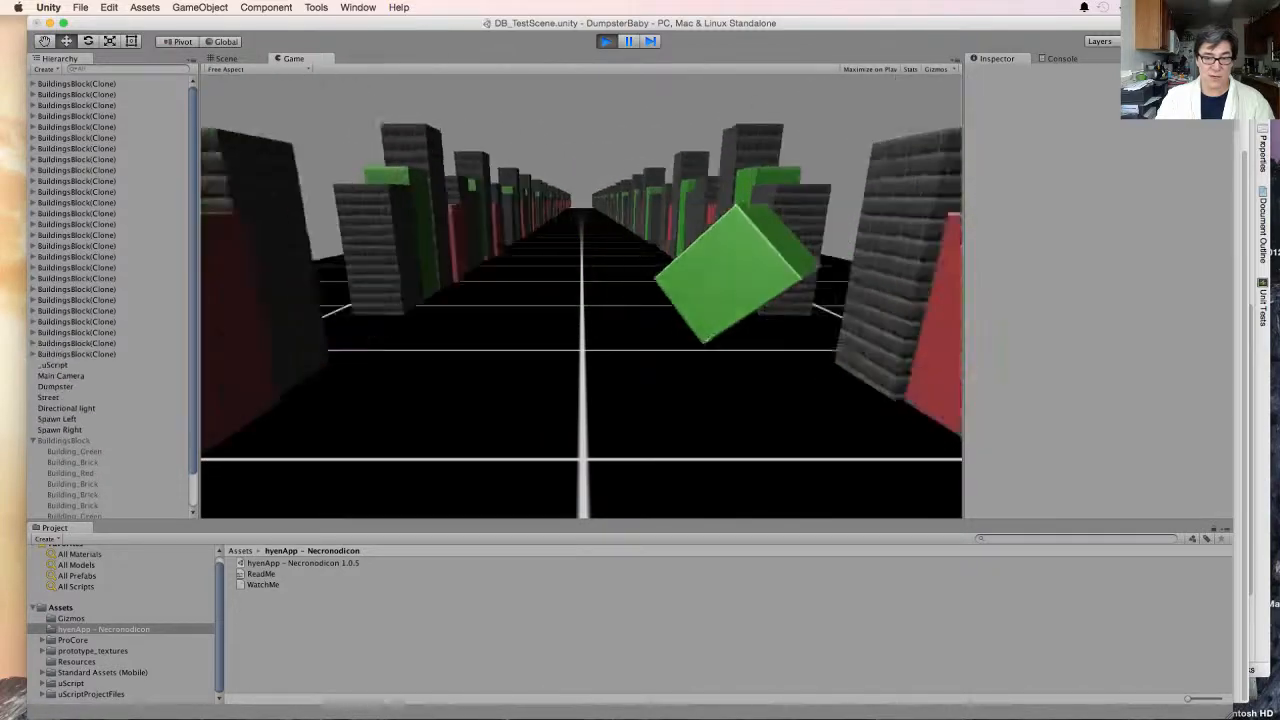
pyautogui.press('Left')
pyautogui.press('Right')
pyautogui.press('Left')
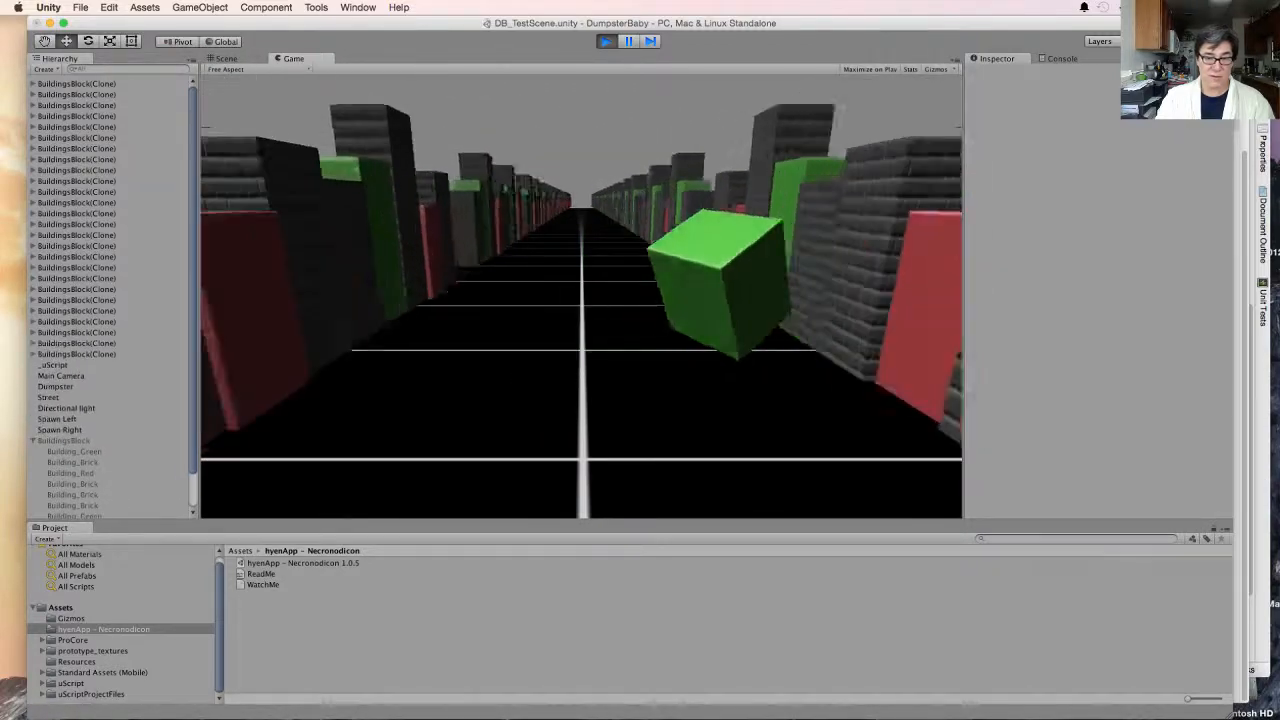
pyautogui.press('Right')
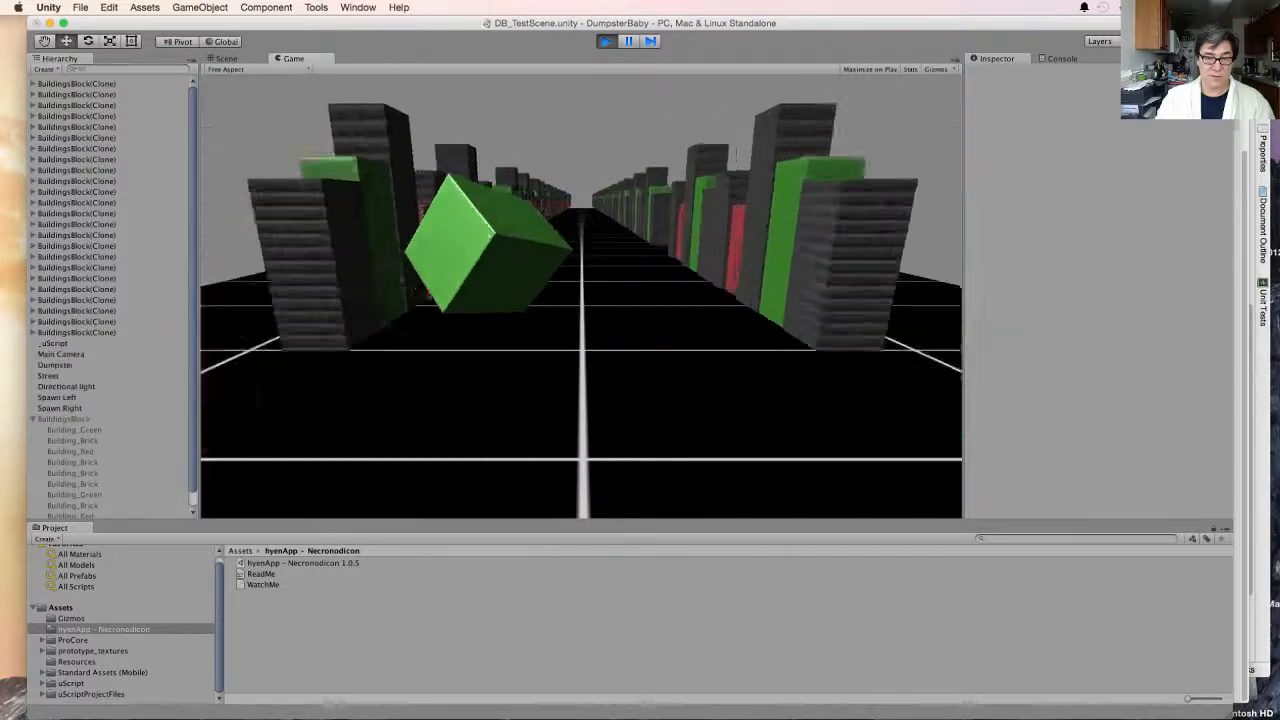
pyautogui.press('Right')
pyautogui.press('Left')
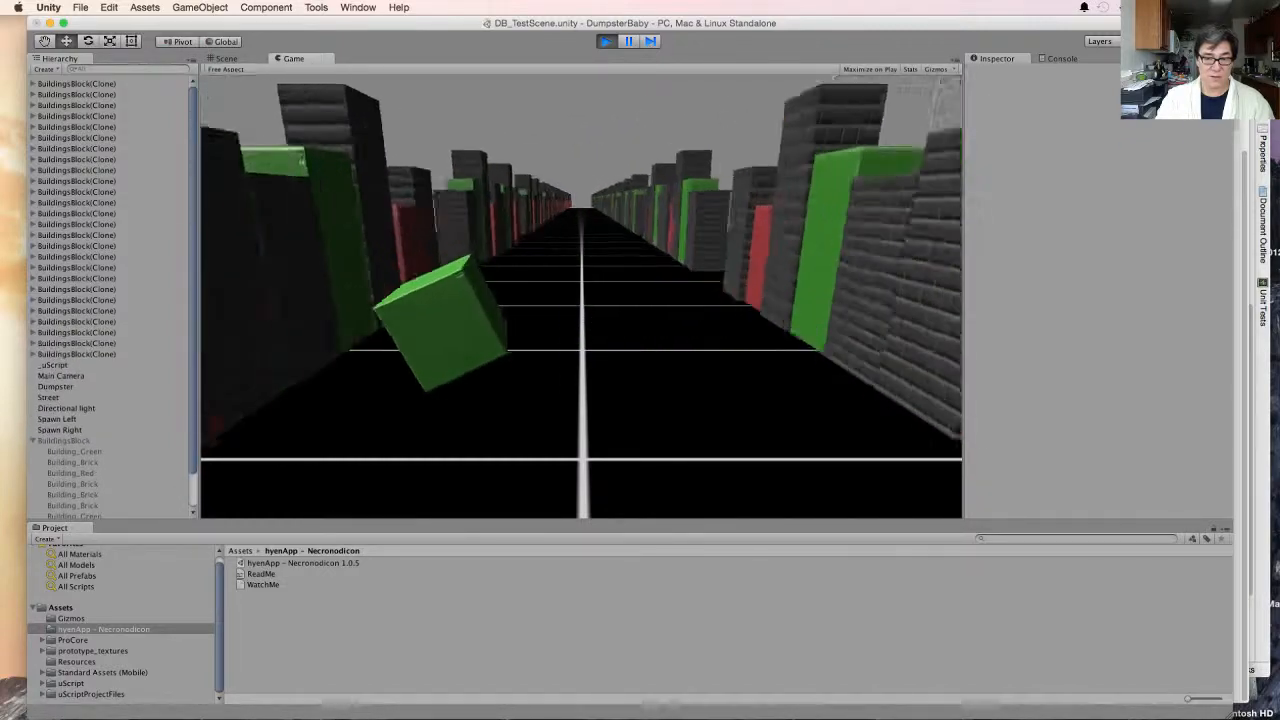
pyautogui.press('Right')
pyautogui.press('Left')
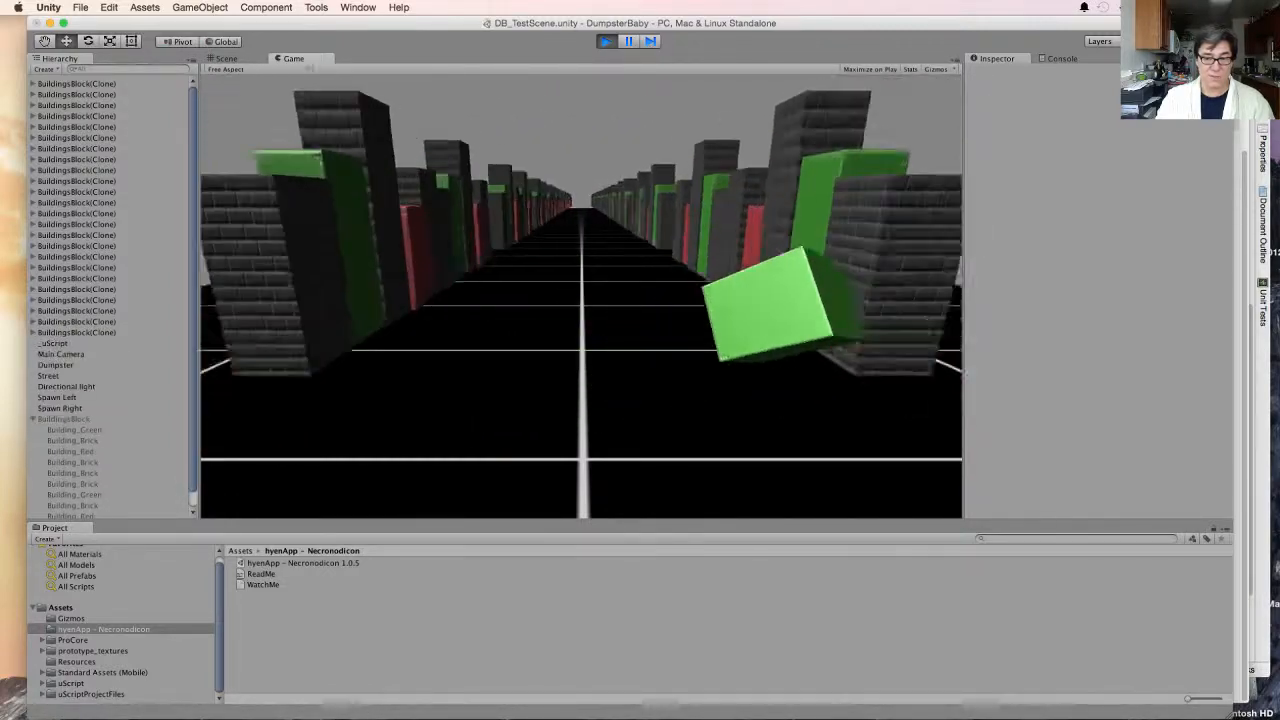
pyautogui.press('Right')
pyautogui.press('Left')
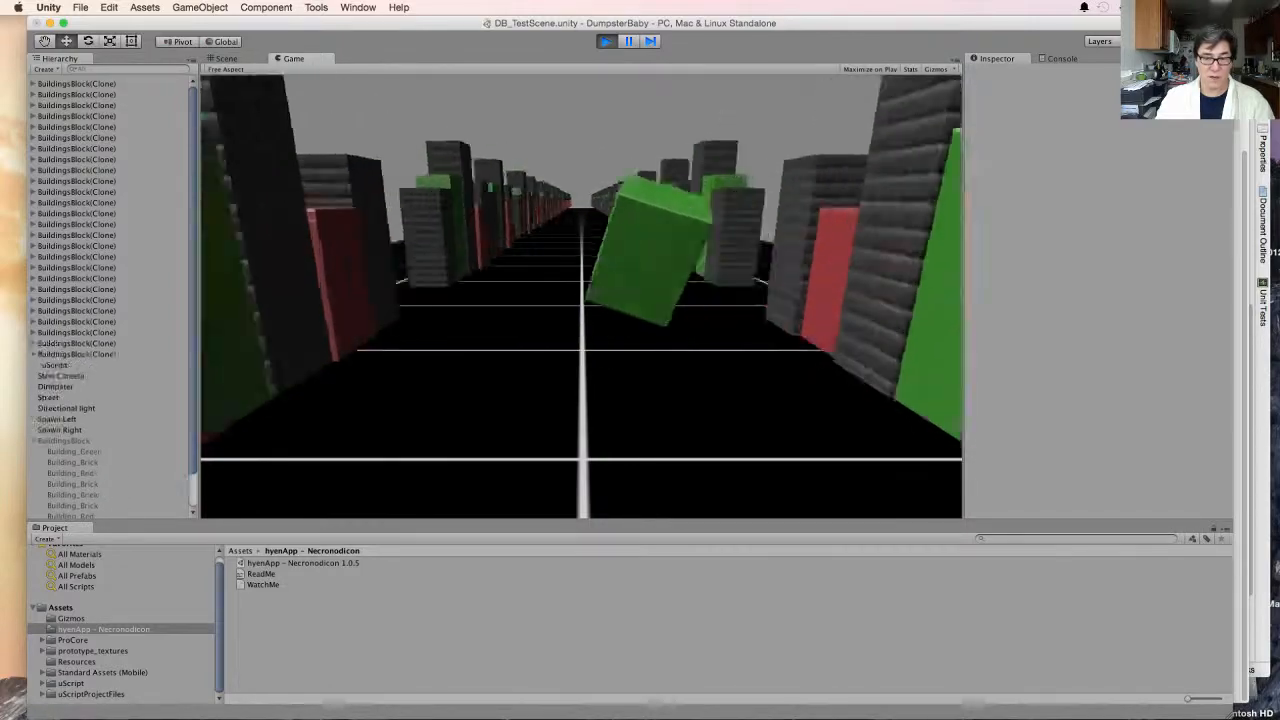
pyautogui.press('Left')
pyautogui.press('Right')
pyautogui.press('Left')
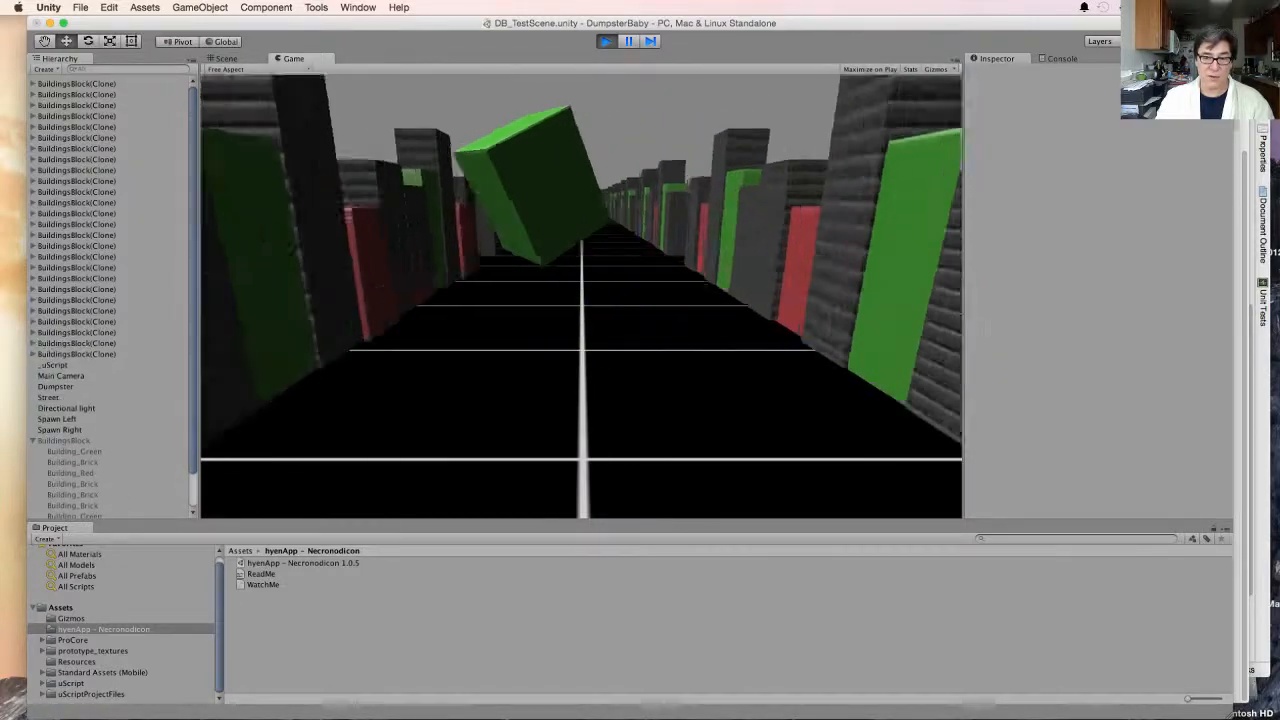
pyautogui.press('Right')
pyautogui.press('Left')
pyautogui.press('Right')
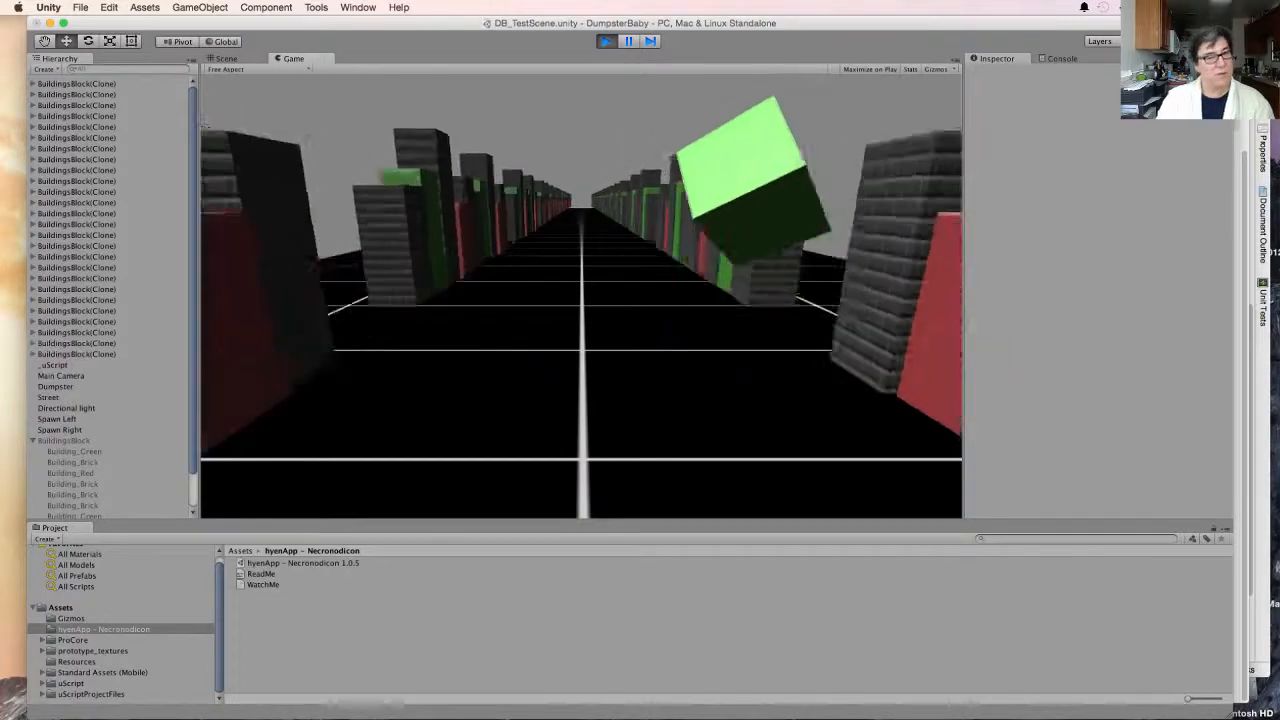
pyautogui.press('Left')
pyautogui.press('Right')
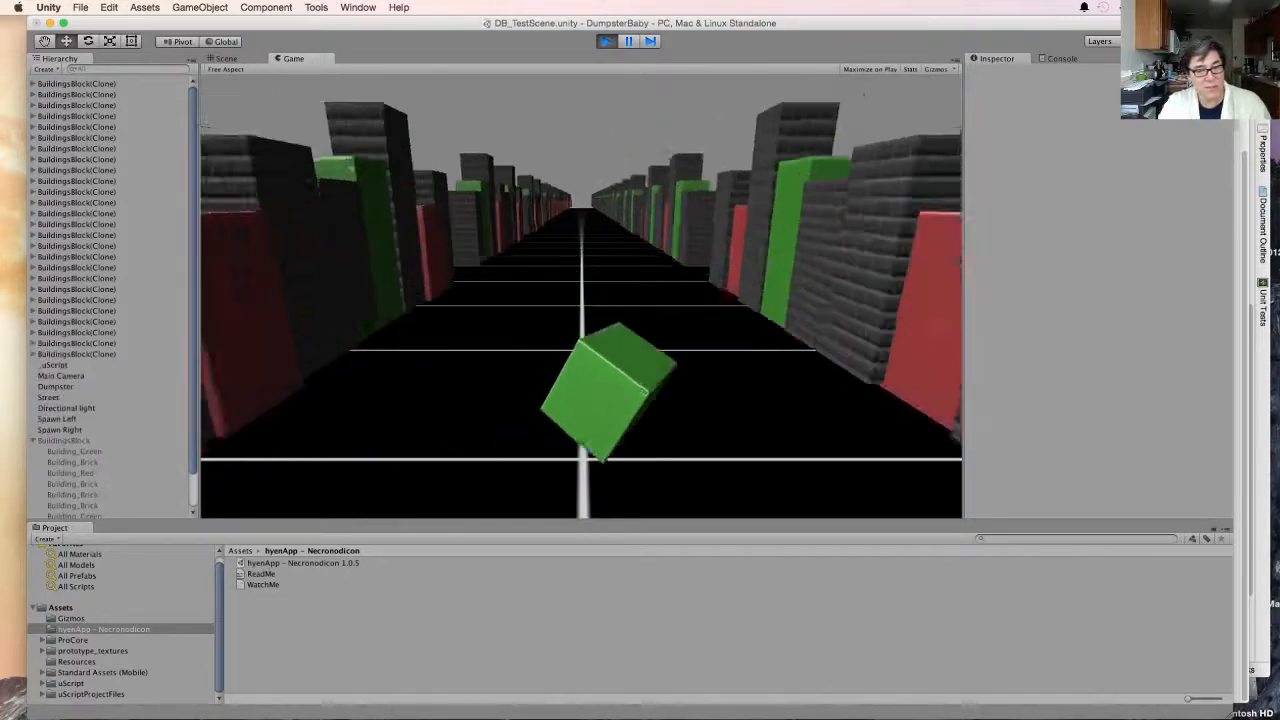
pyautogui.press('Right')
pyautogui.press('Left')
pyautogui.press('Right')
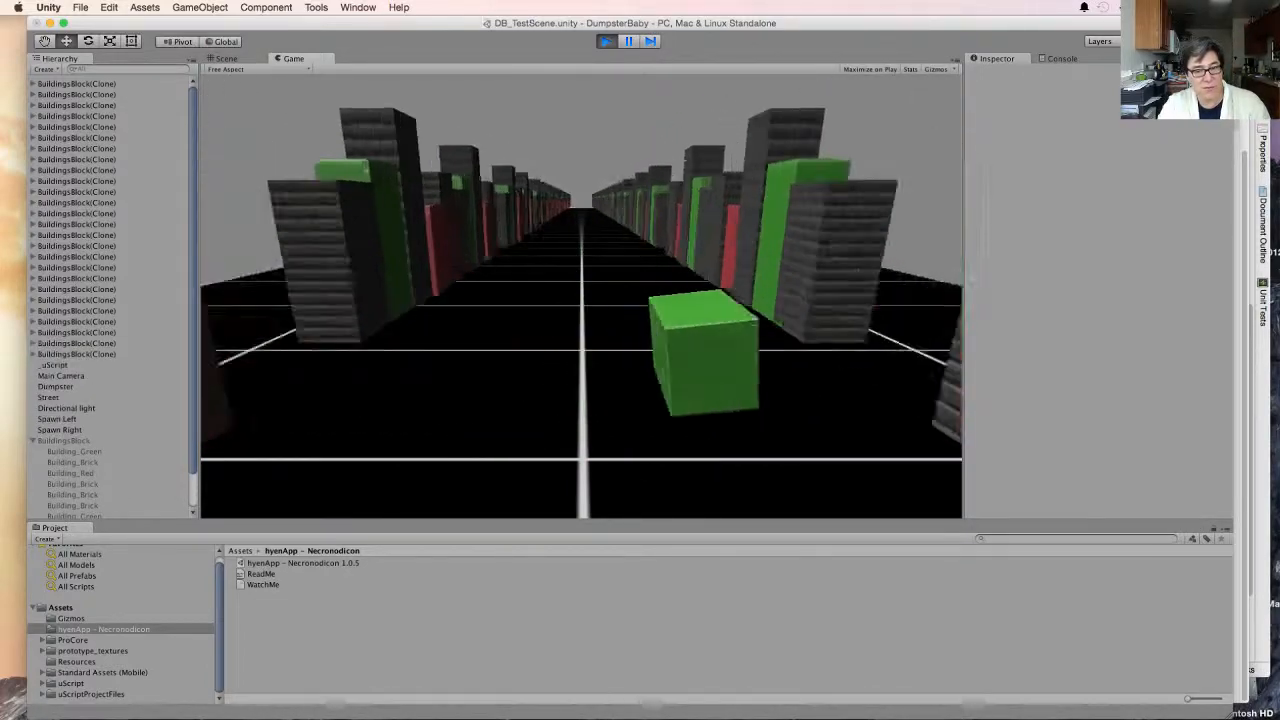
pyautogui.press('Left')
pyautogui.press('Right')
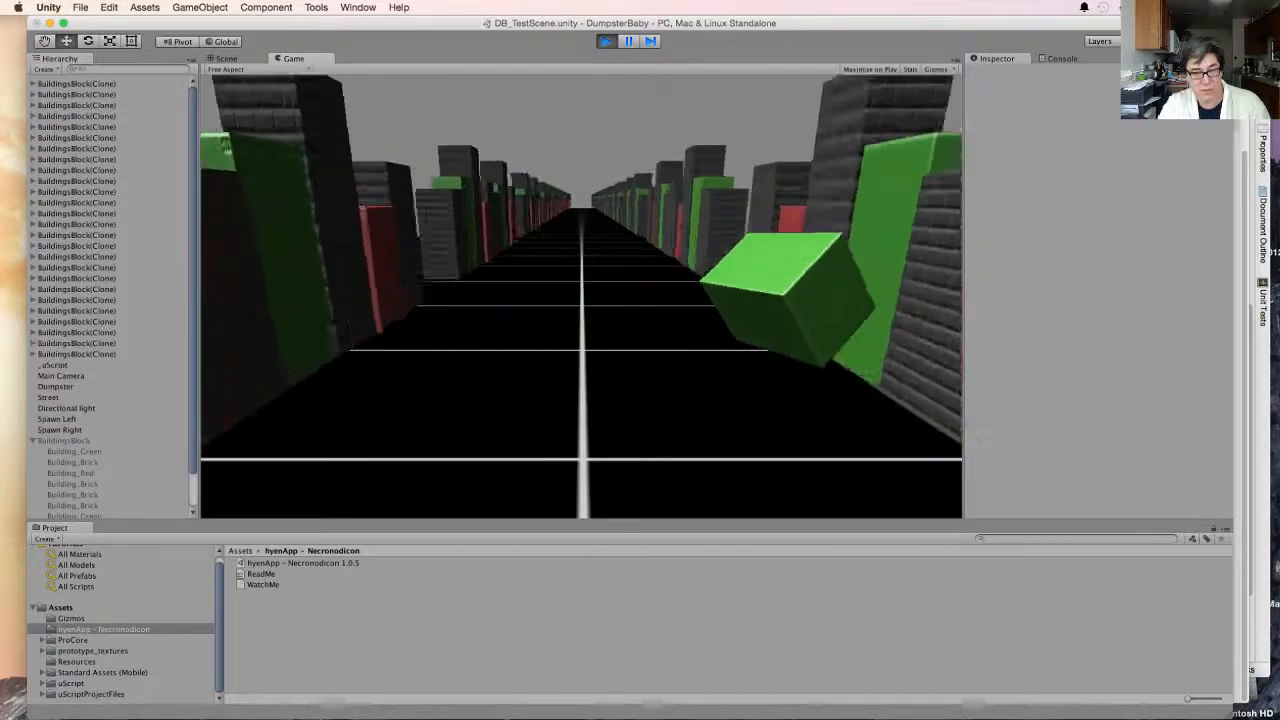
pyautogui.press('Left')
pyautogui.press('Right')
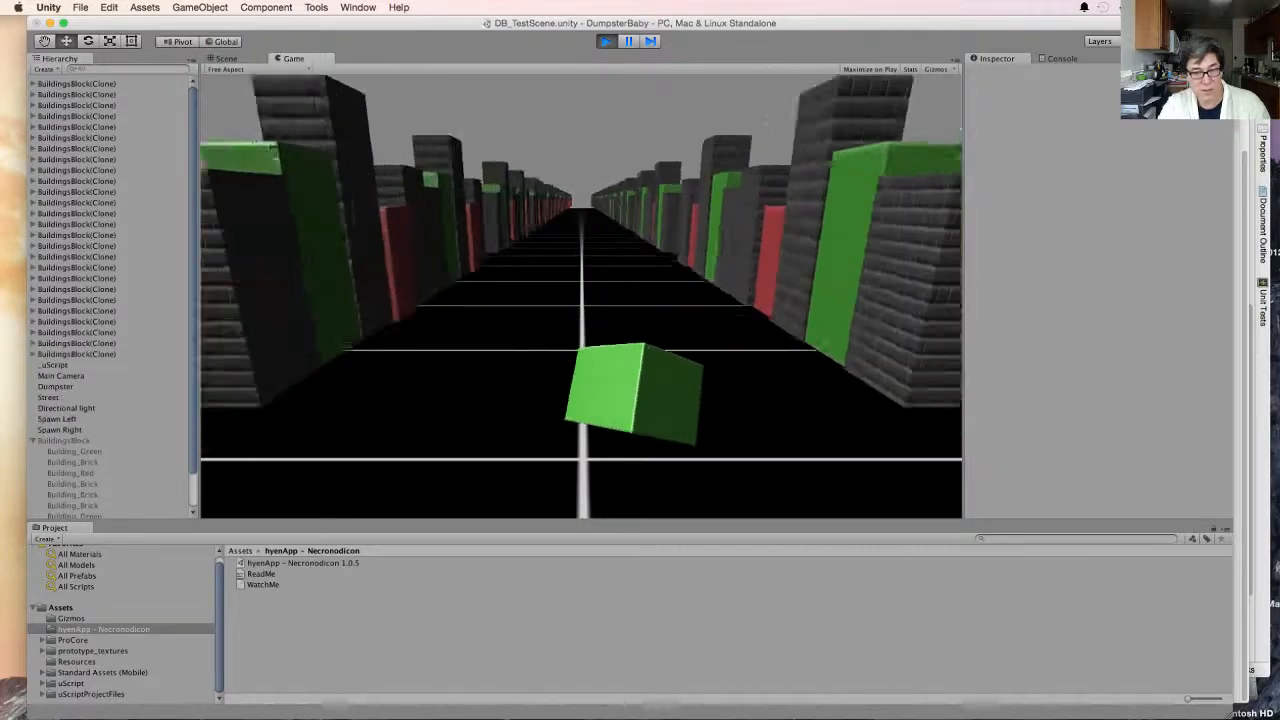
pyautogui.press('Left')
pyautogui.press('Right')
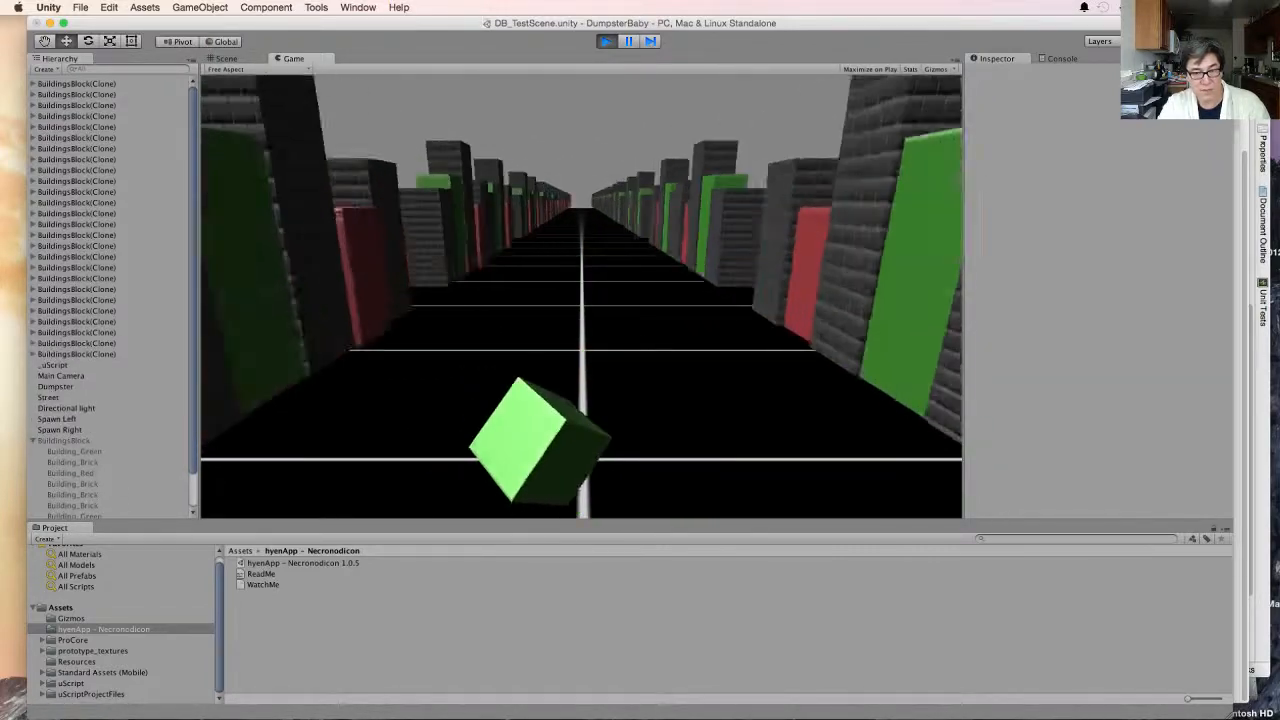
pyautogui.press('Right')
pyautogui.press('Left')
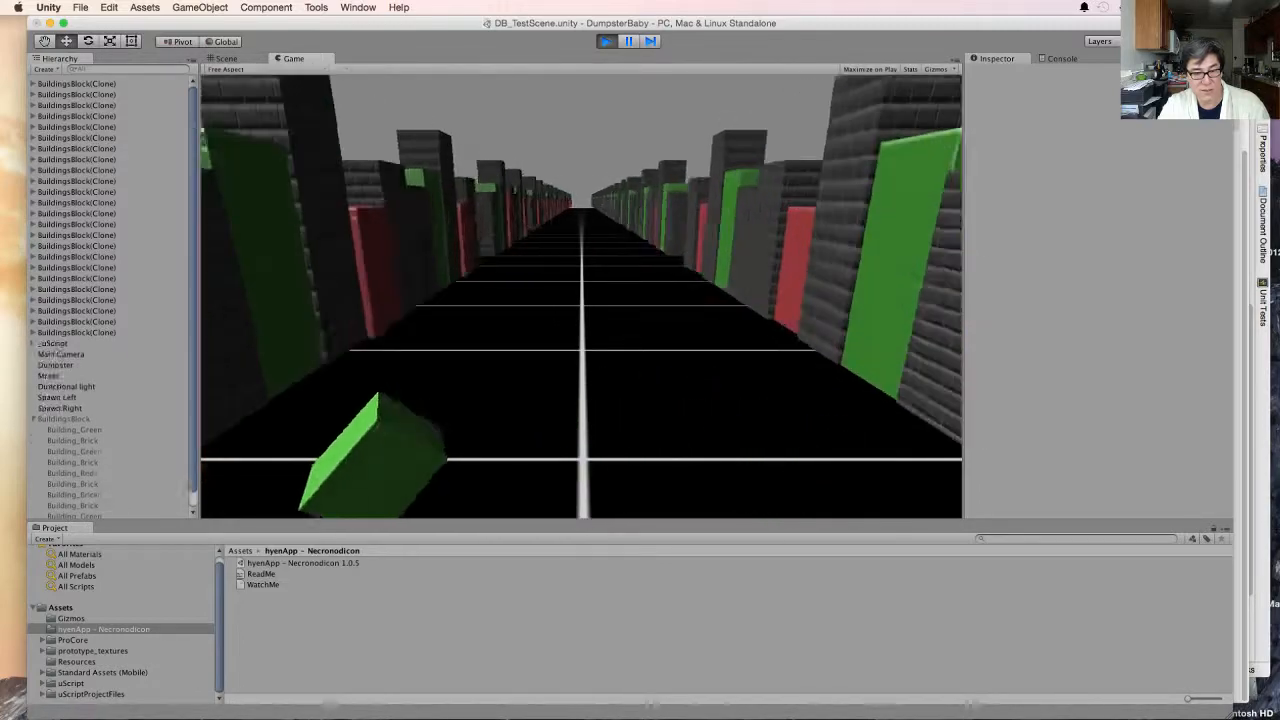
pyautogui.press('Right')
pyautogui.press('Left')
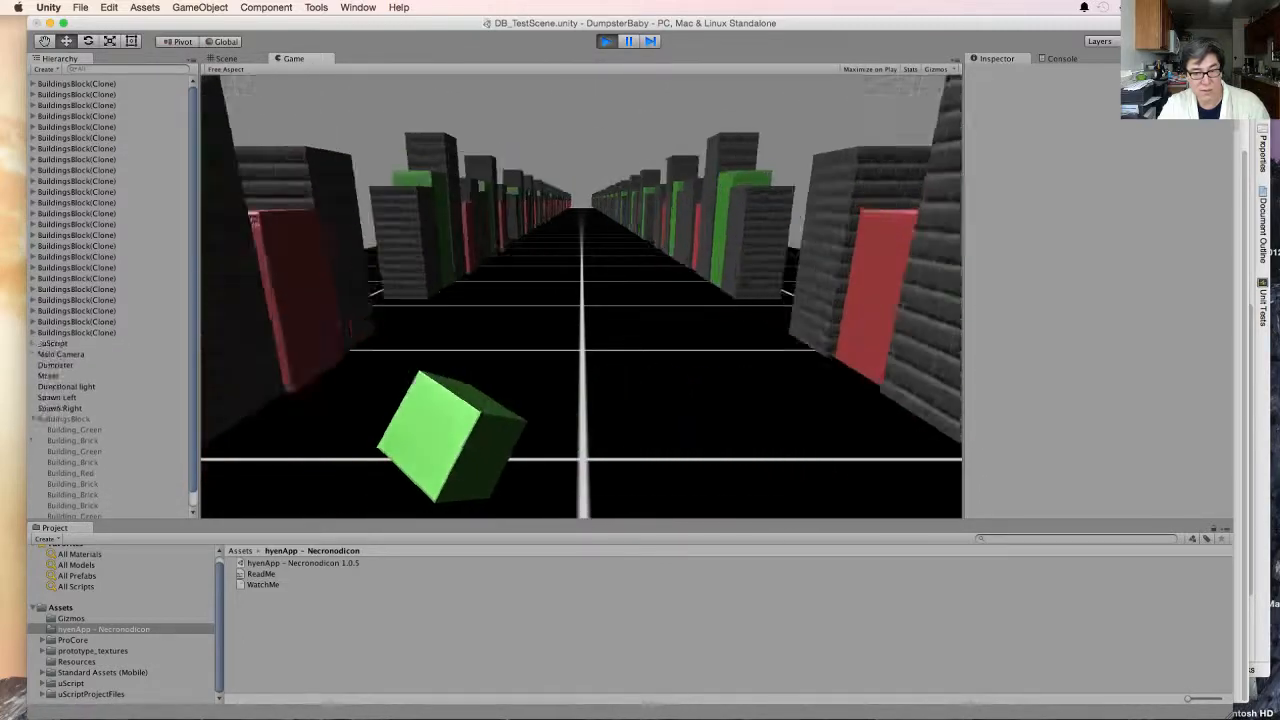
pyautogui.press('Right')
pyautogui.press('Left')
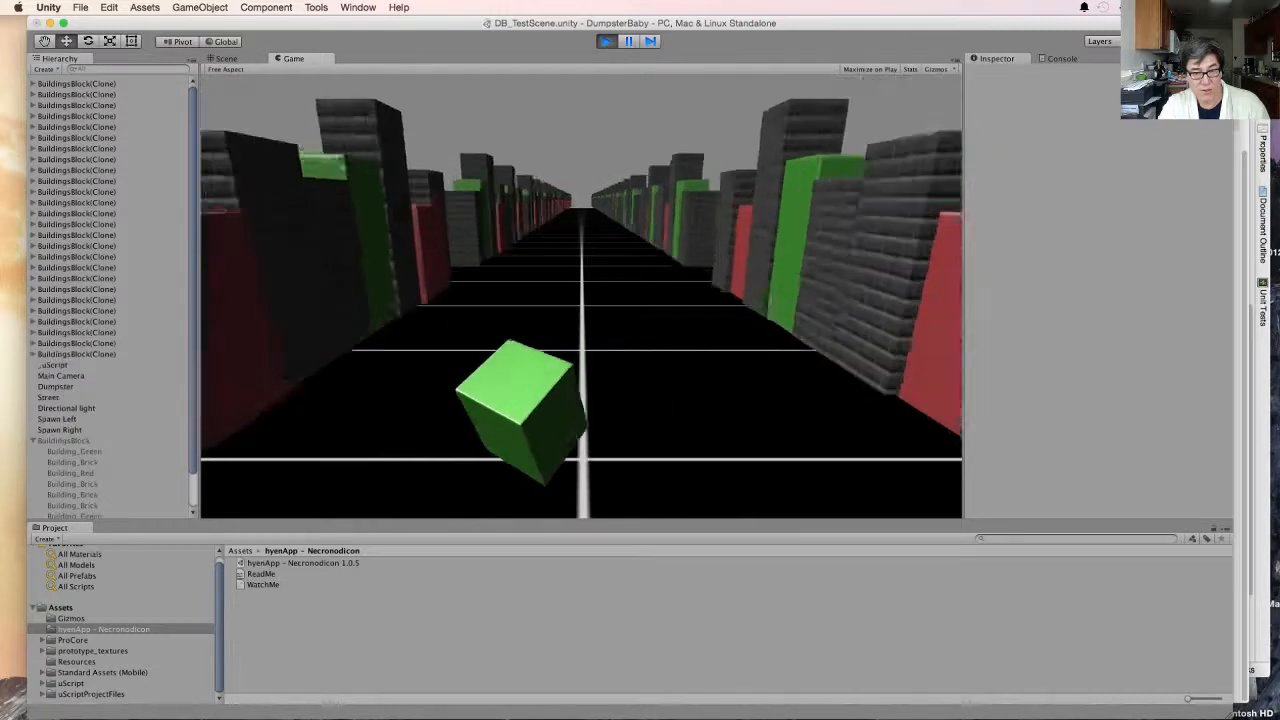
pyautogui.press('Right')
pyautogui.press('Left')
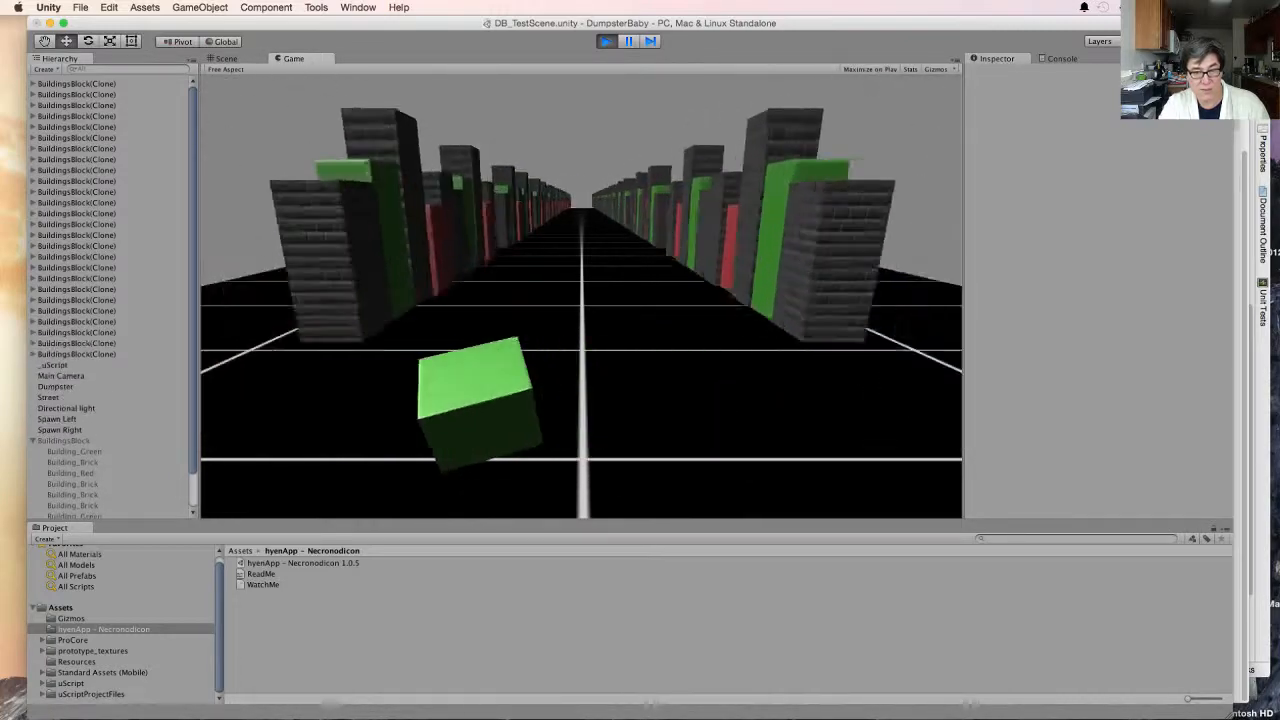
pyautogui.press('Right')
pyautogui.press('Left')
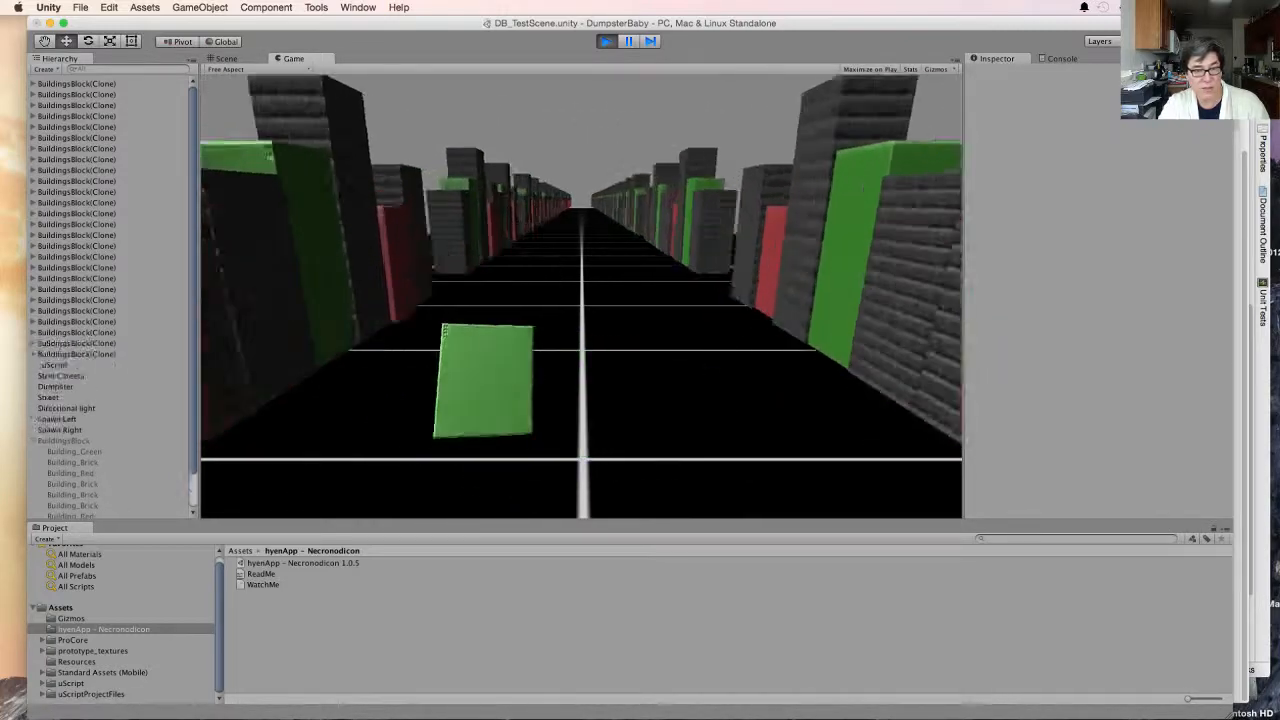
pyautogui.press('Right')
pyautogui.press('super+p')
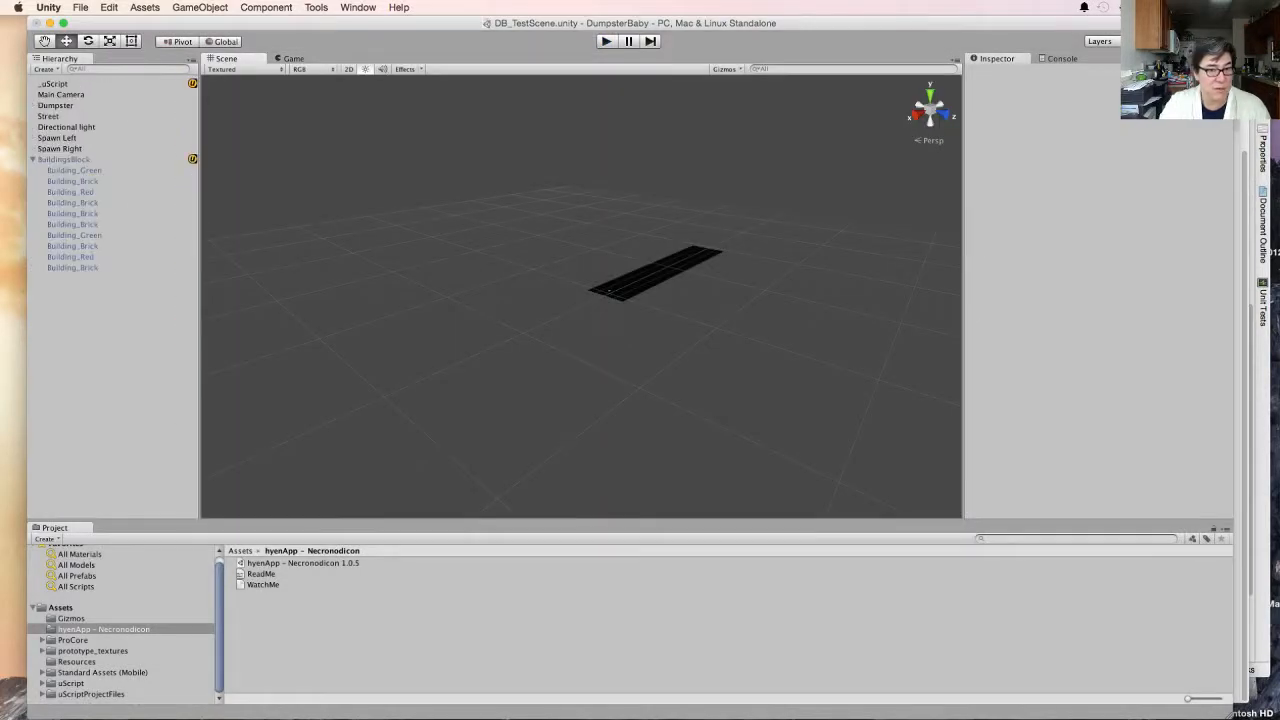
# - Show the Game view and look through its available aspect ratio presets for the standalone platform
pyautogui.click(293, 59)
pyautogui.click(869, 70)
pyautogui.click(869, 70)
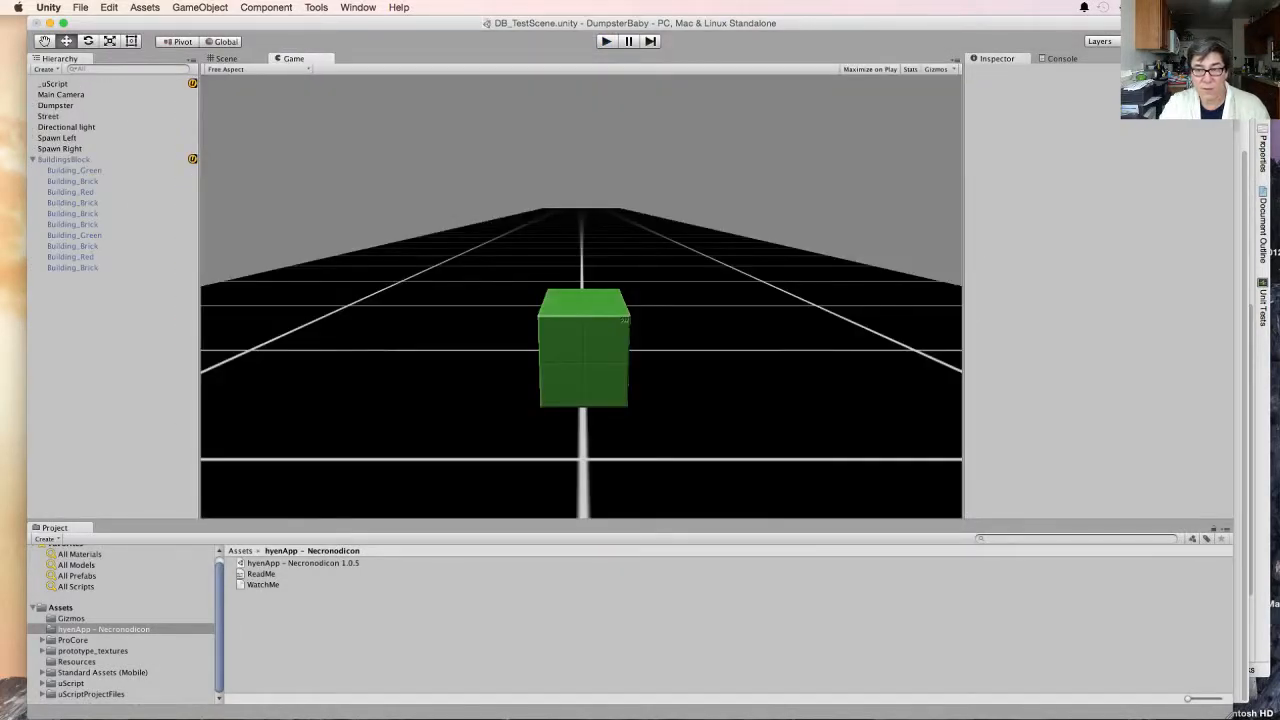
pyautogui.click(228, 69)
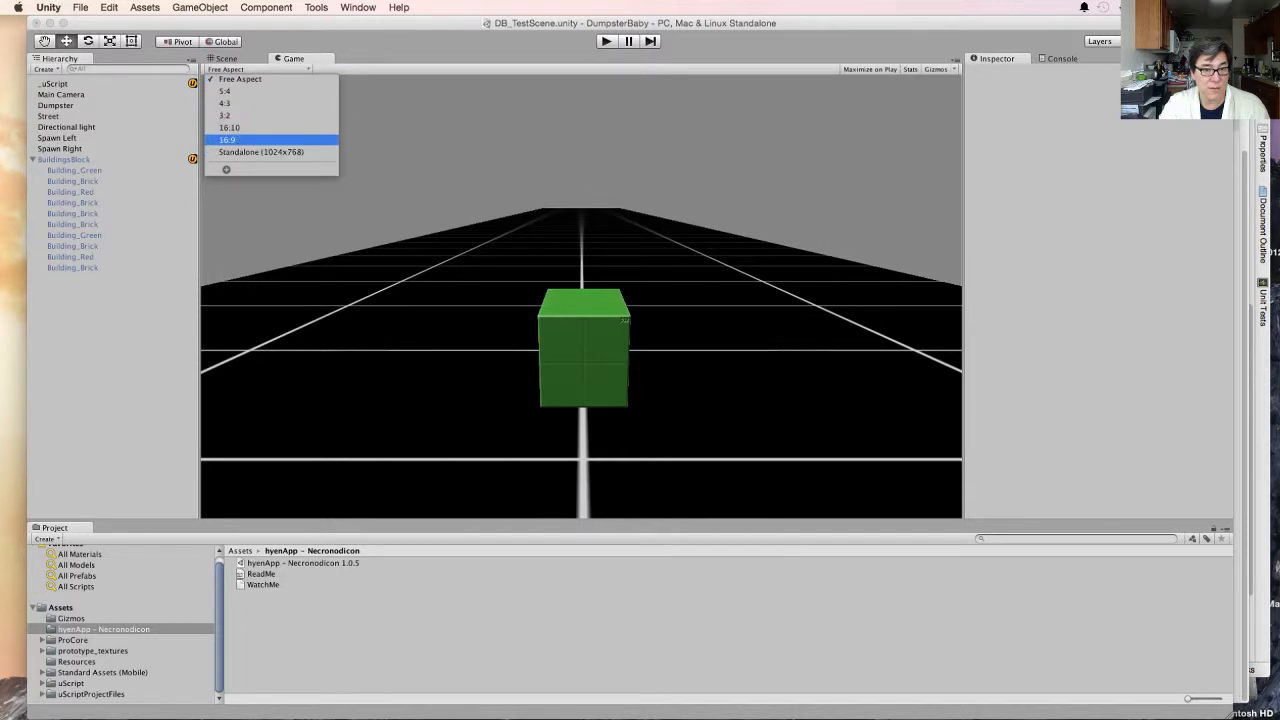
pyautogui.click(260, 152)
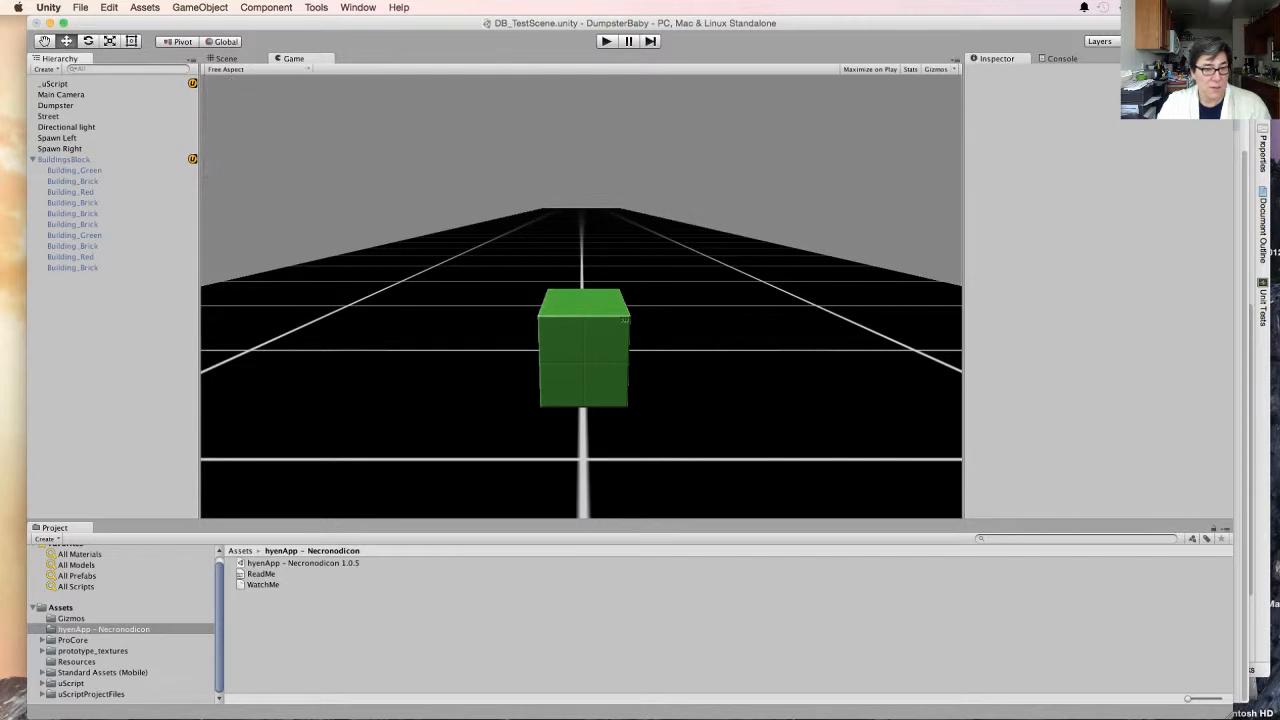
# - Switch the project's build platform to Android and close the Build Settings and uScript windows
pyautogui.click(80, 7)
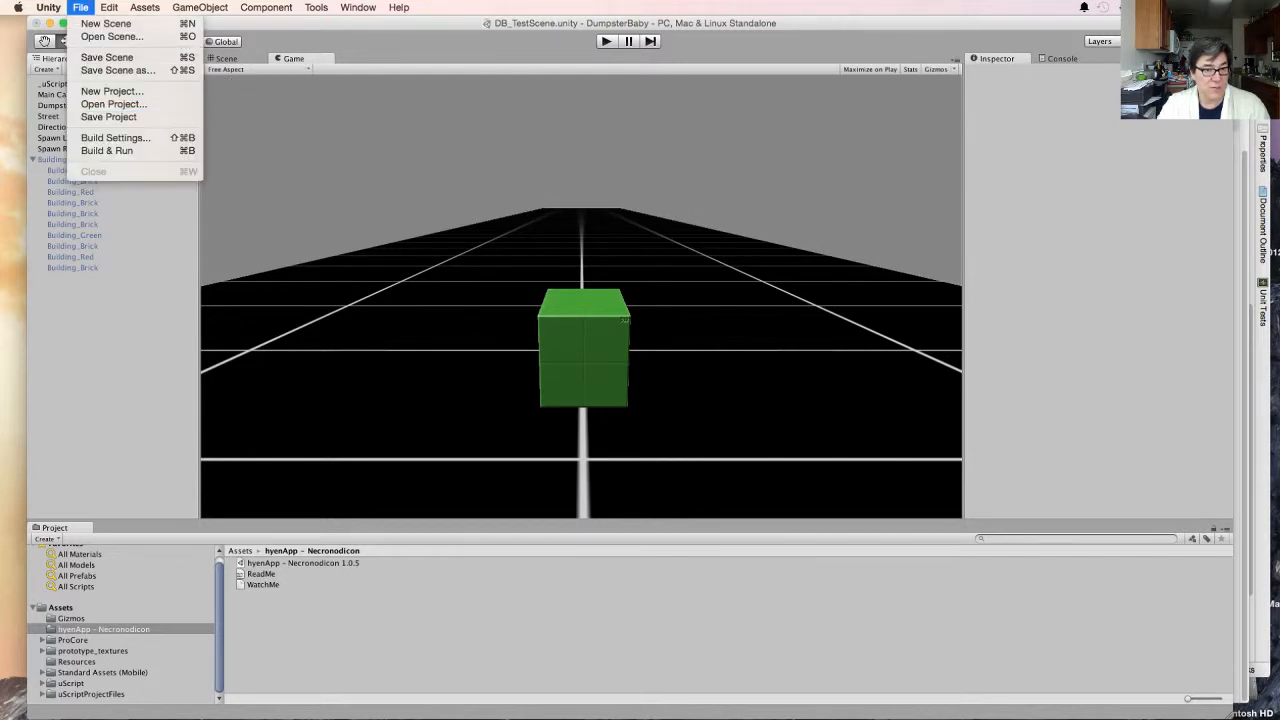
pyautogui.click(115, 137)
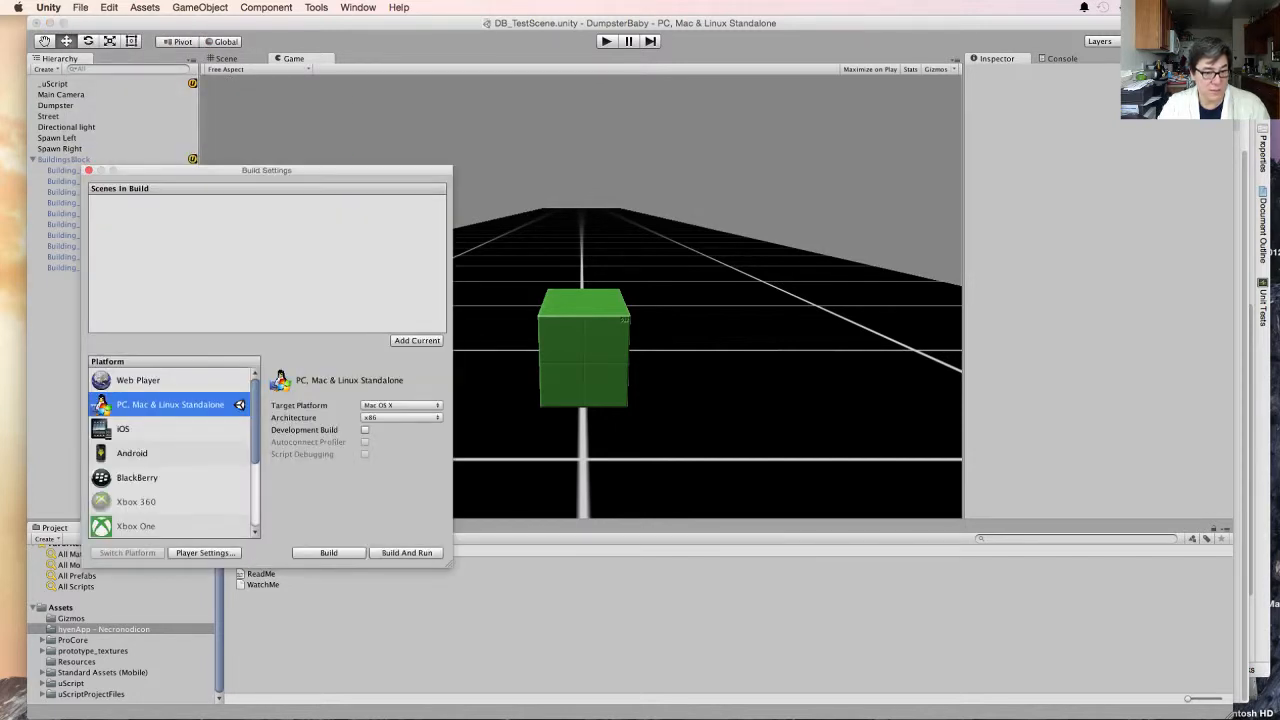
pyautogui.click(150, 453)
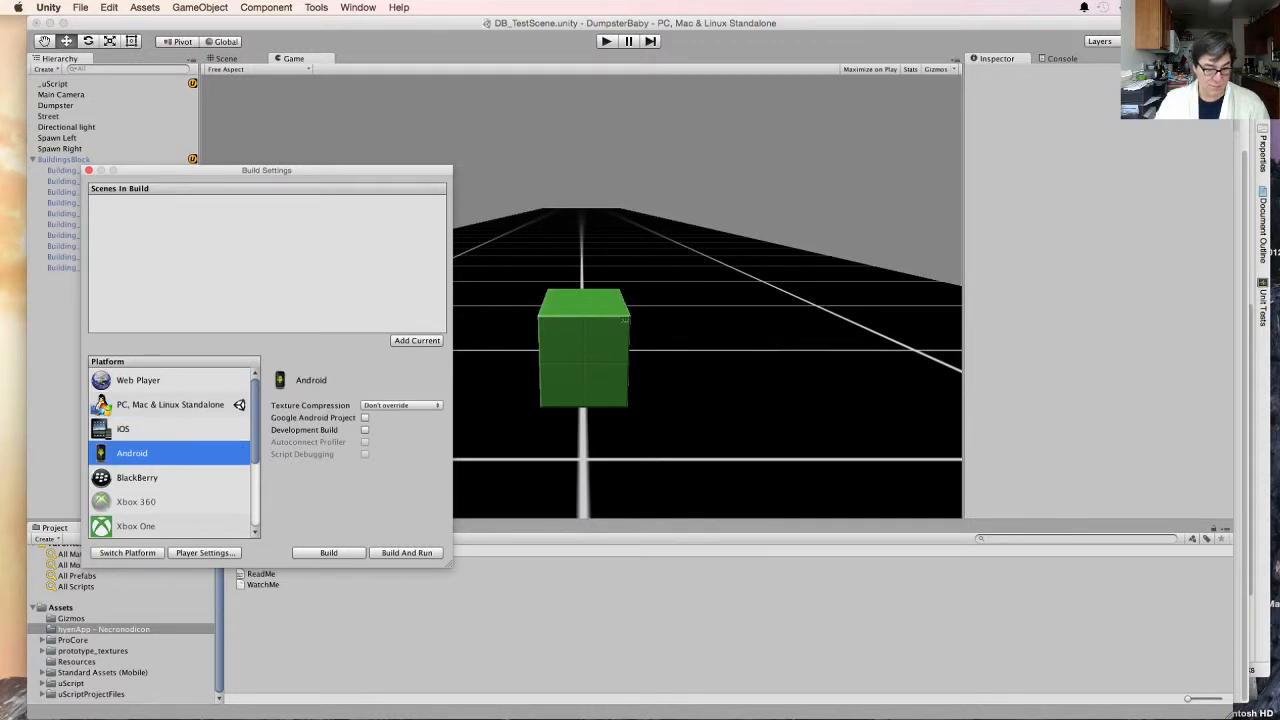
pyautogui.click(127, 552)
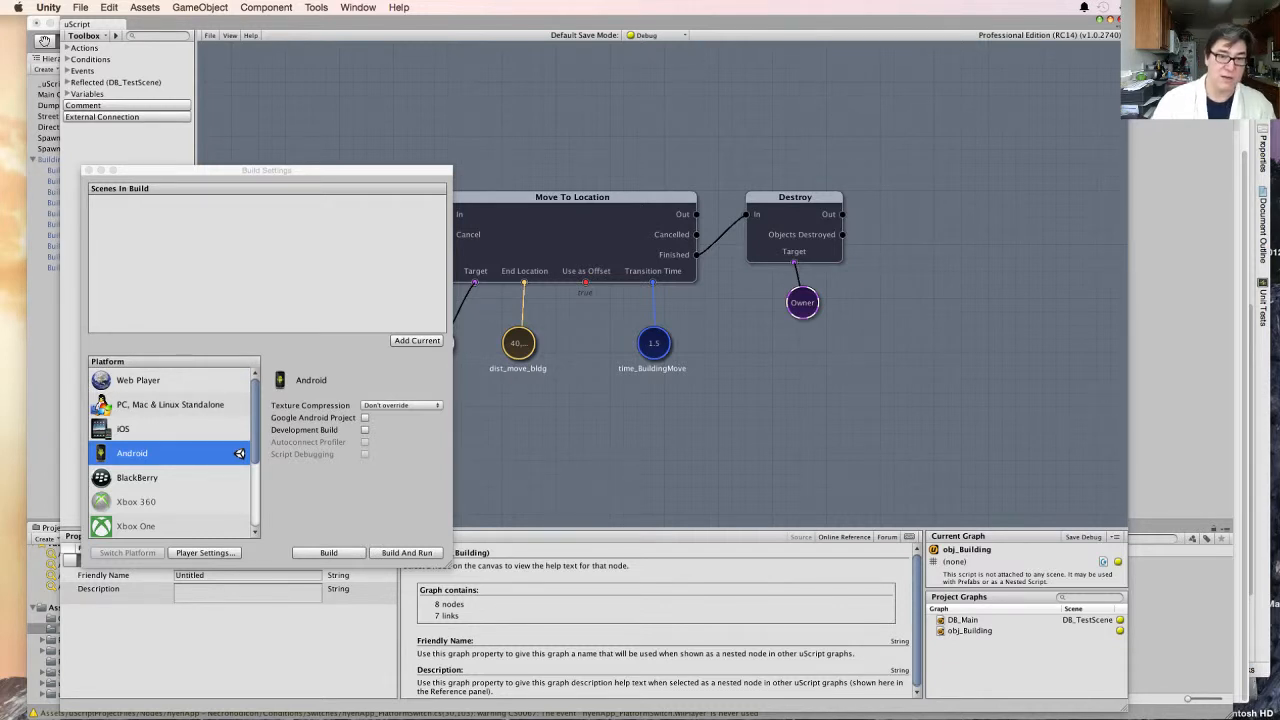
pyautogui.moveTo(266, 170); pyautogui.dragTo(285, 177)
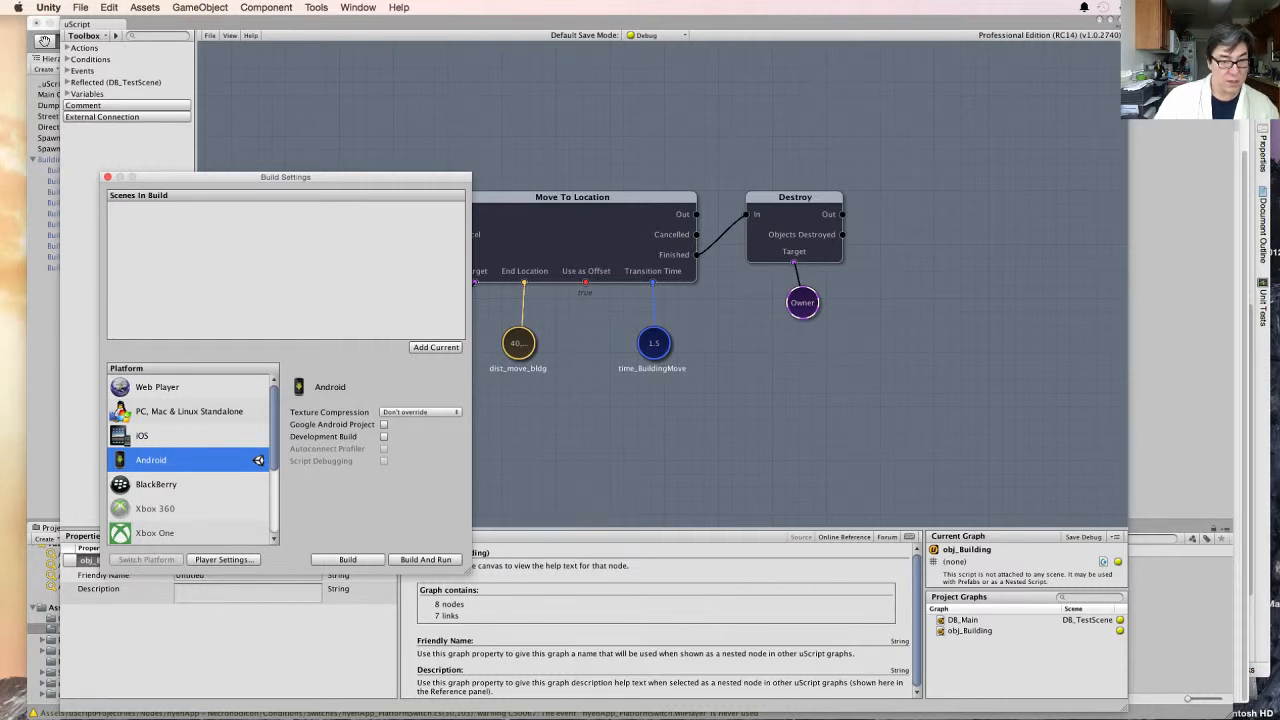
pyautogui.click(108, 177)
pyautogui.click(1119, 20)
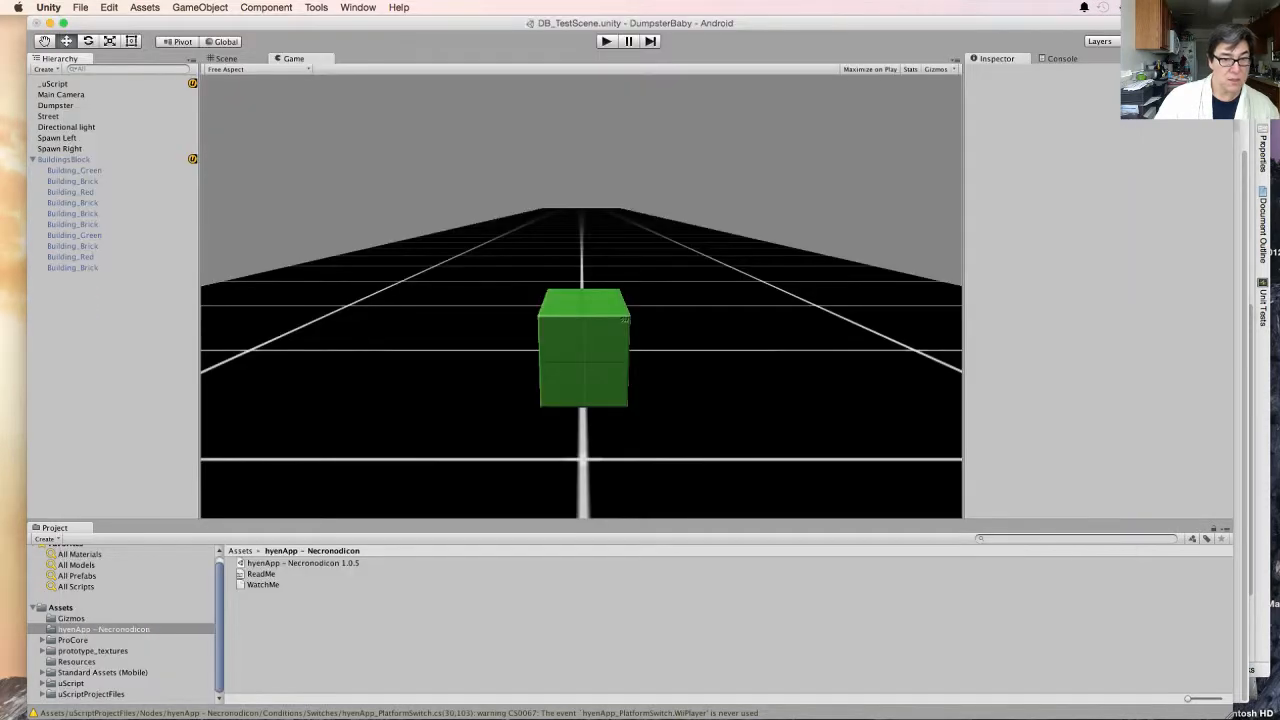
# - Try the HVGA Landscape (480x320) preset in the Game view and settle on WXGA Landscape (1280x800)
pyautogui.click(226, 69)
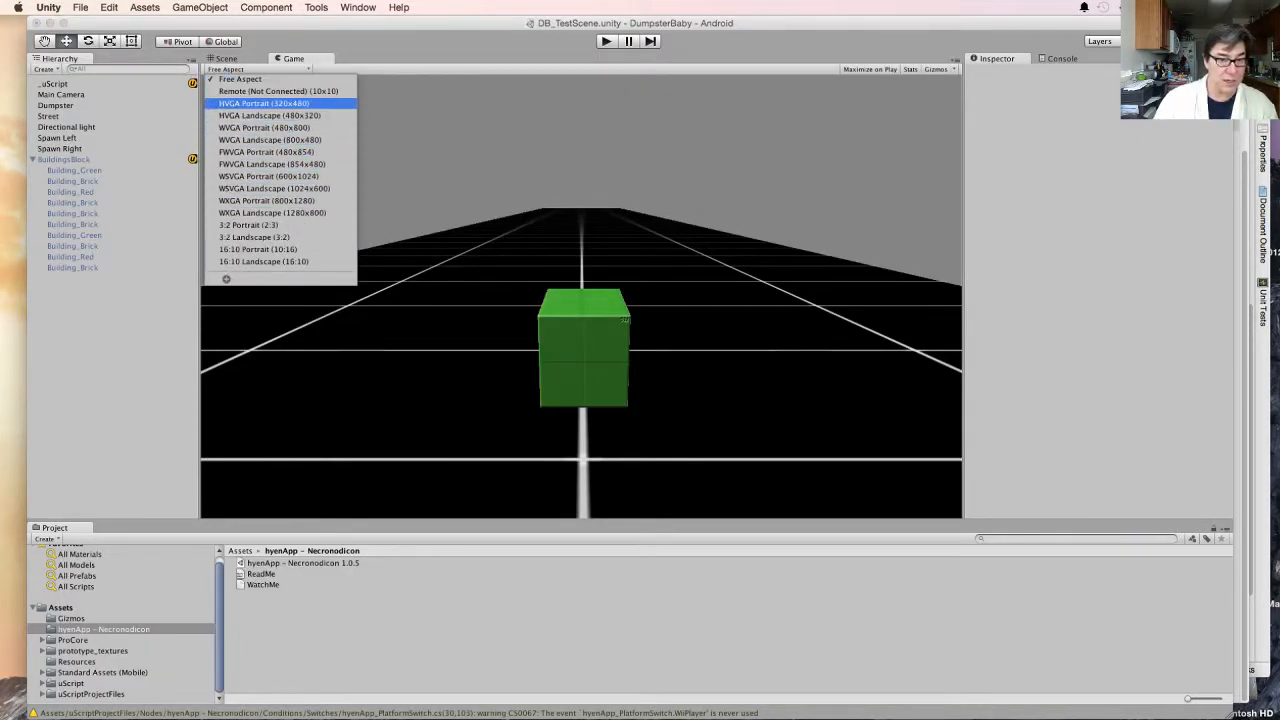
pyautogui.click(270, 116)
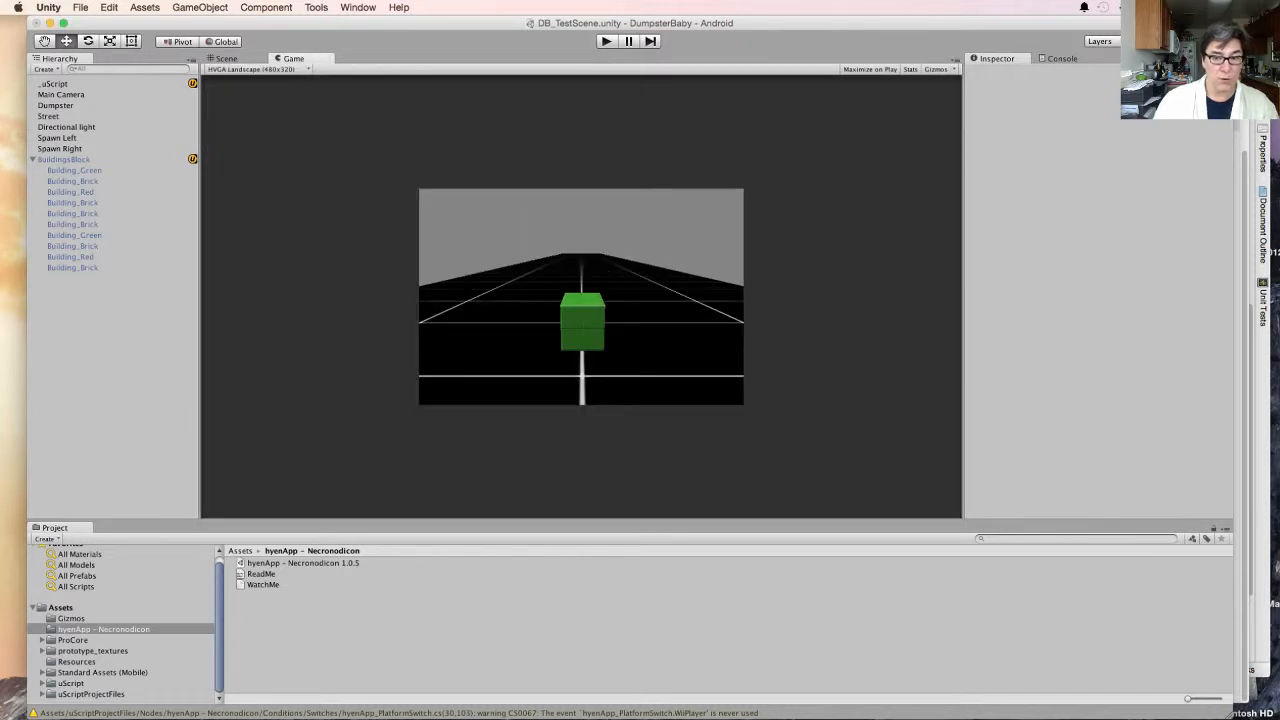
pyautogui.click(250, 69)
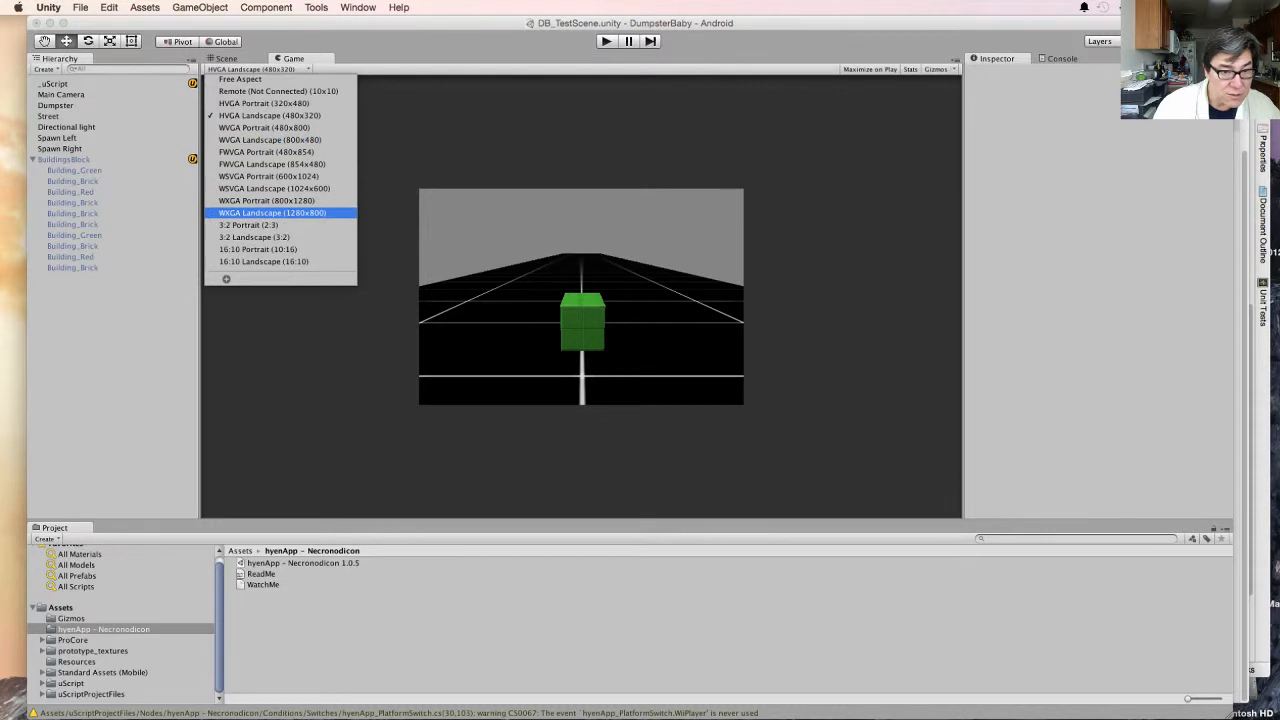
pyautogui.click(272, 213)
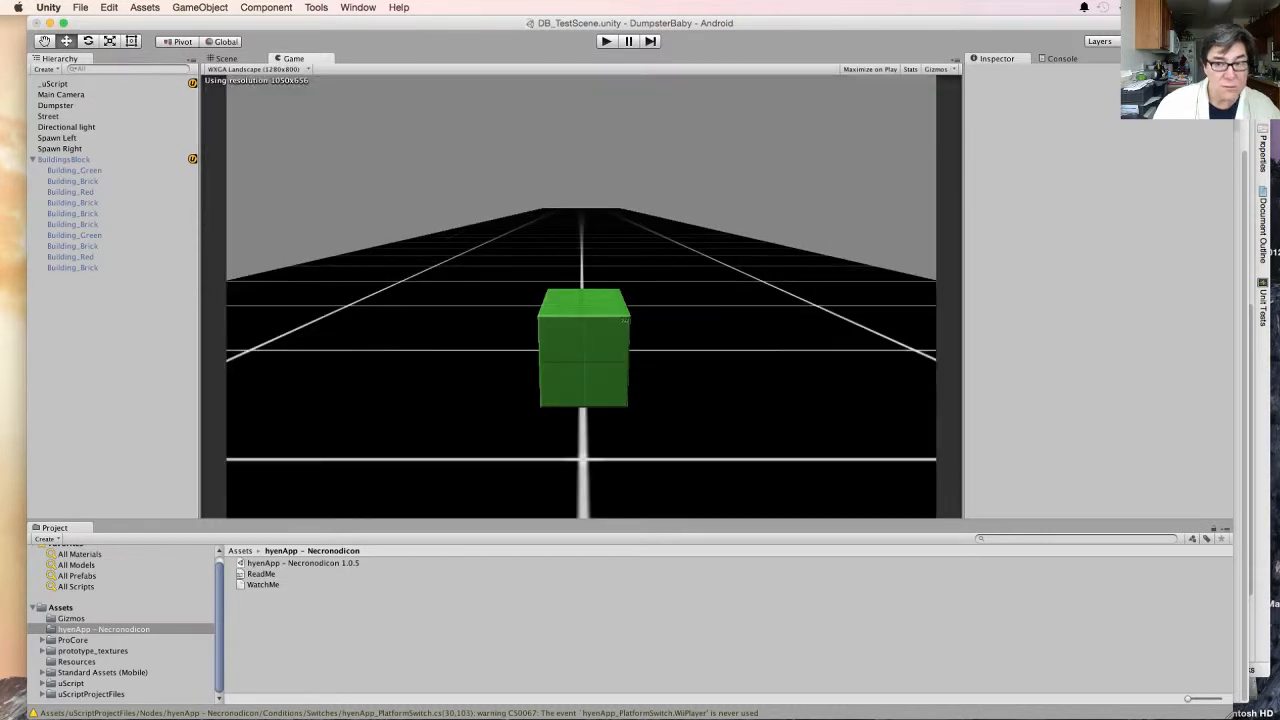
# - Test-run the game with Maximize on Play enabled and preview it at the WSVGA Landscape (1024x600) resolution
pyautogui.click(870, 69)
pyautogui.press('super+p')
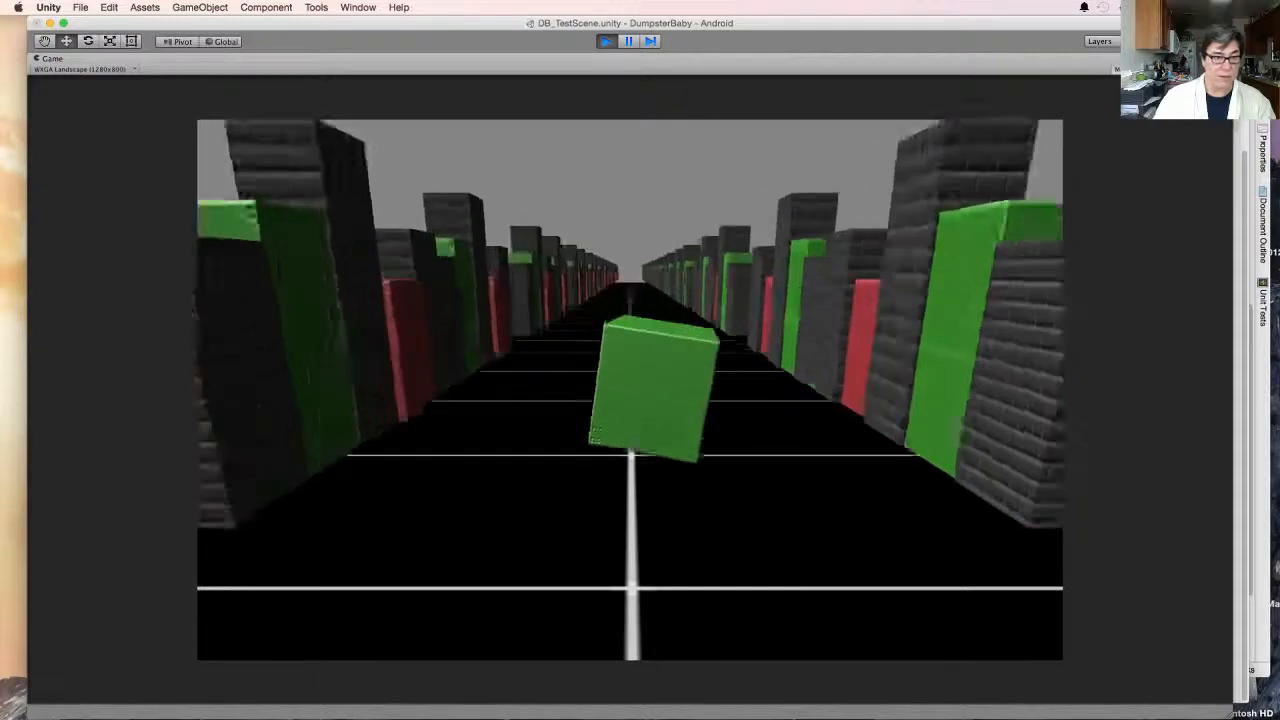
pyautogui.click(84, 69)
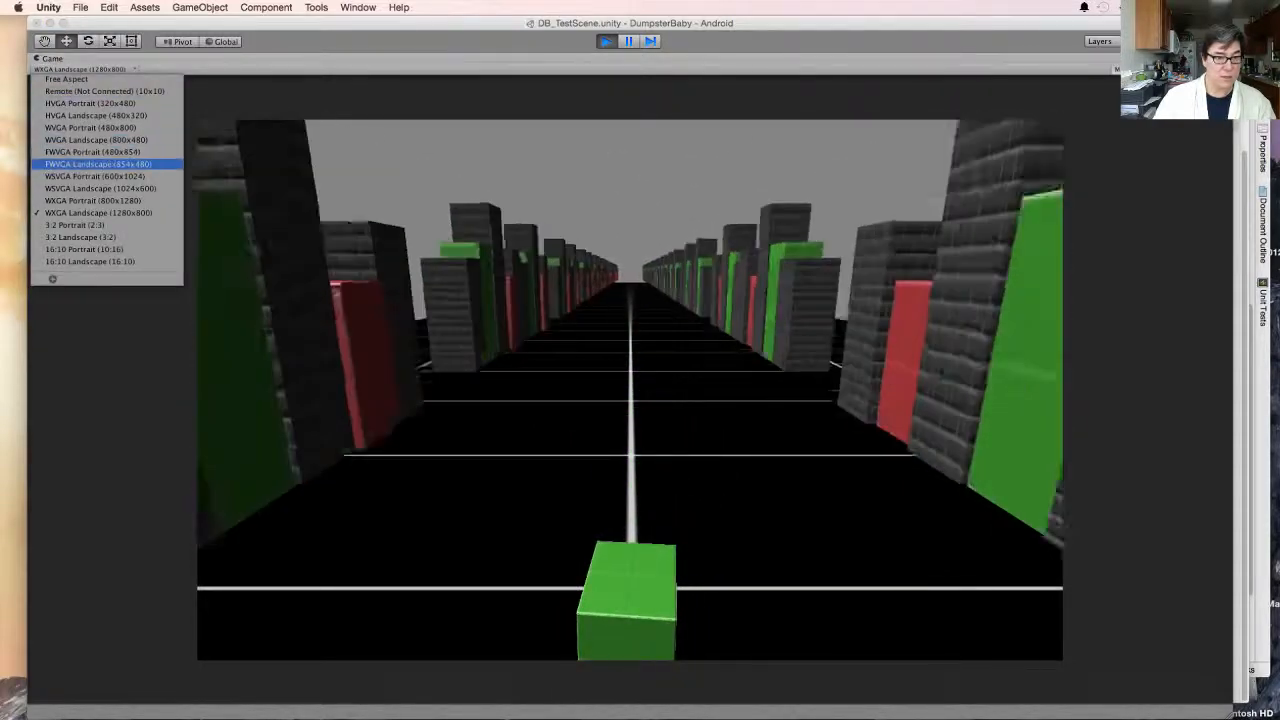
pyautogui.click(100, 188)
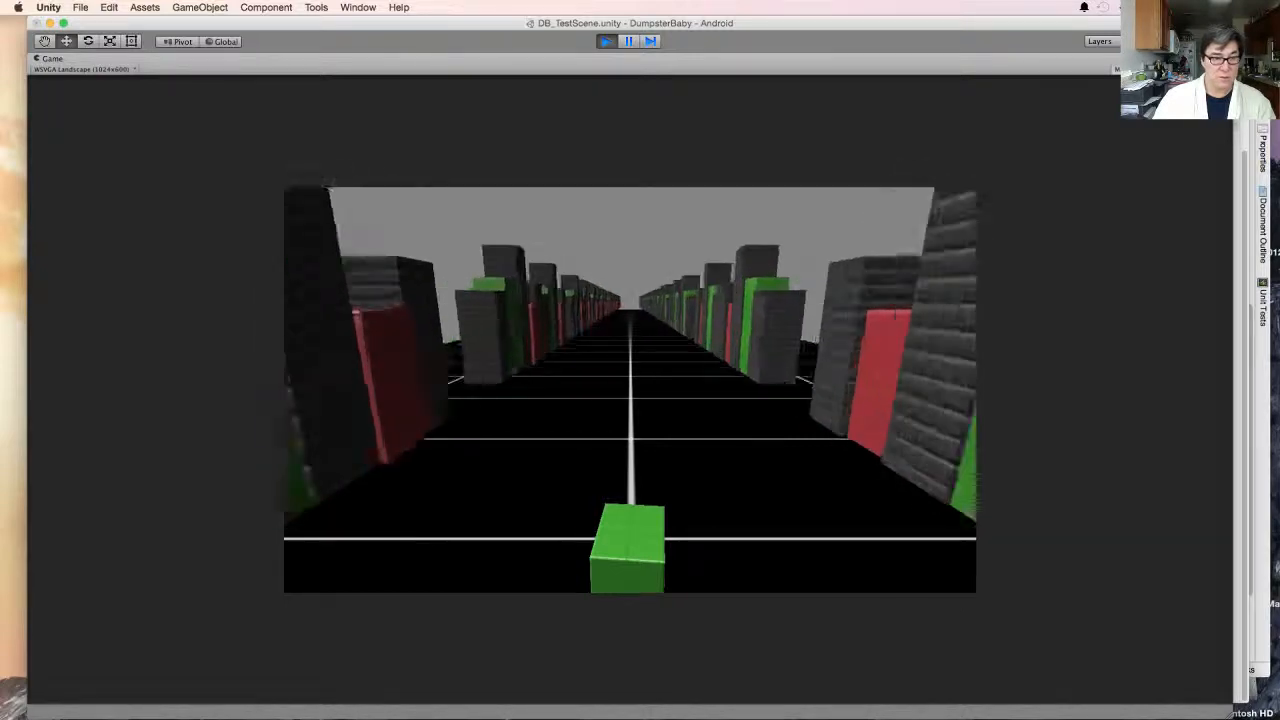
pyautogui.click(82, 69)
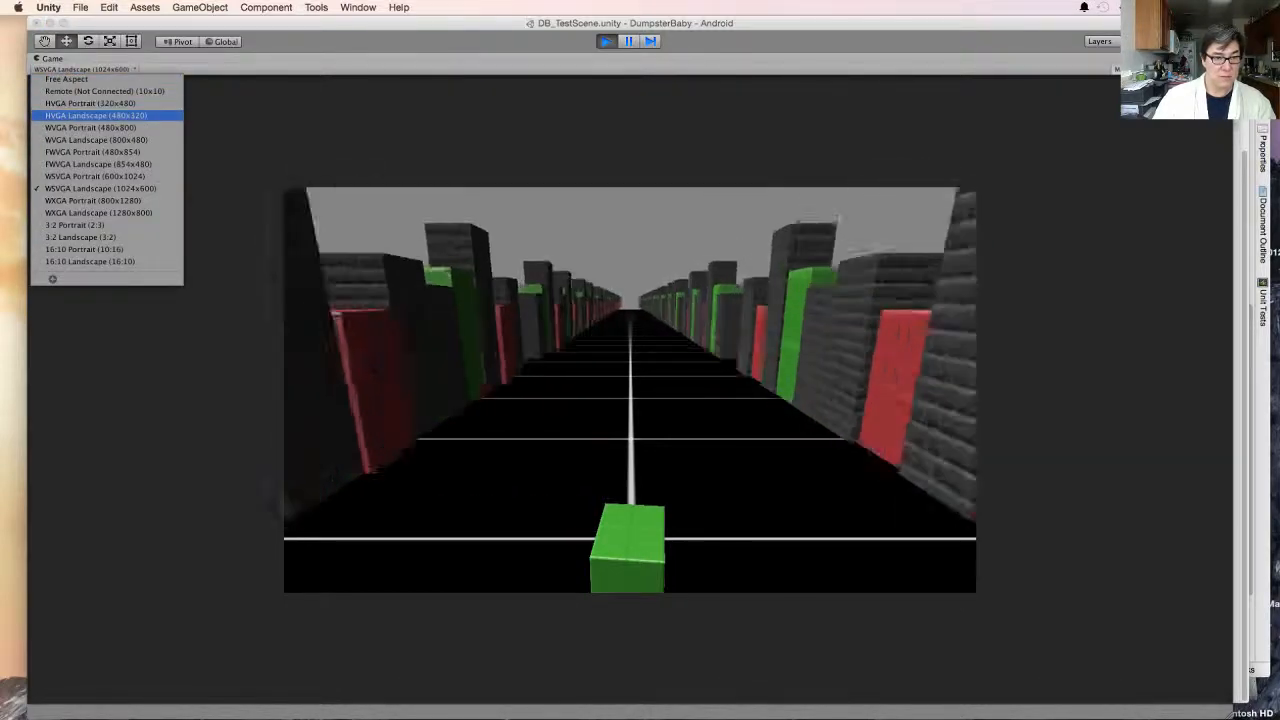